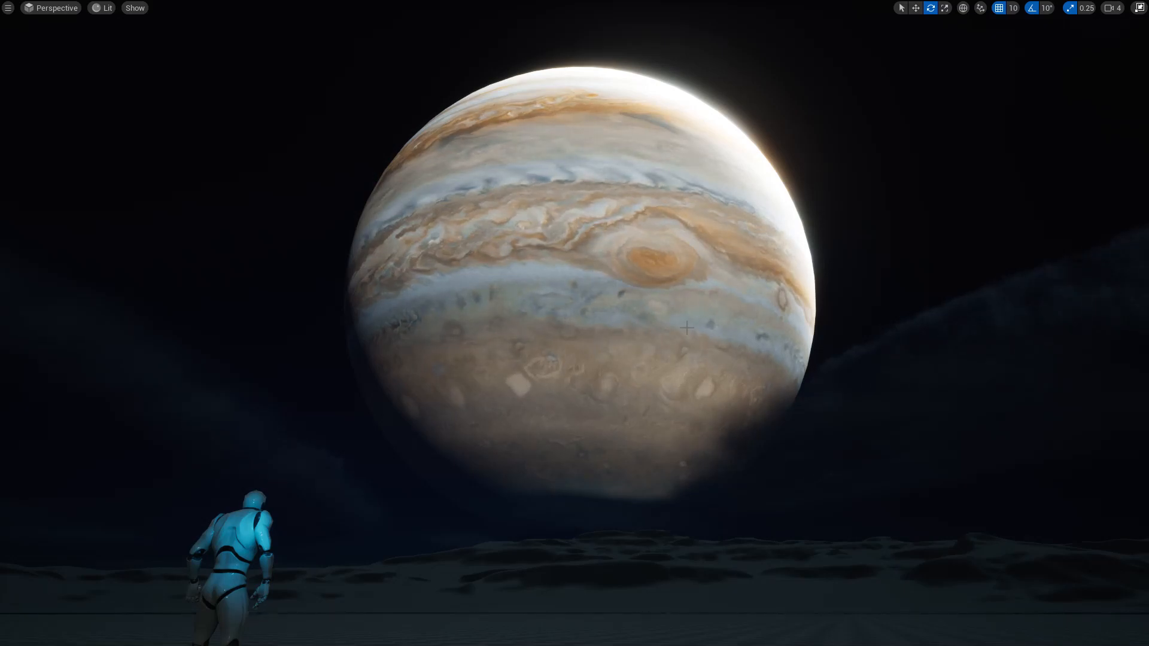
{"action": "key", "text": "alt+Tab"}
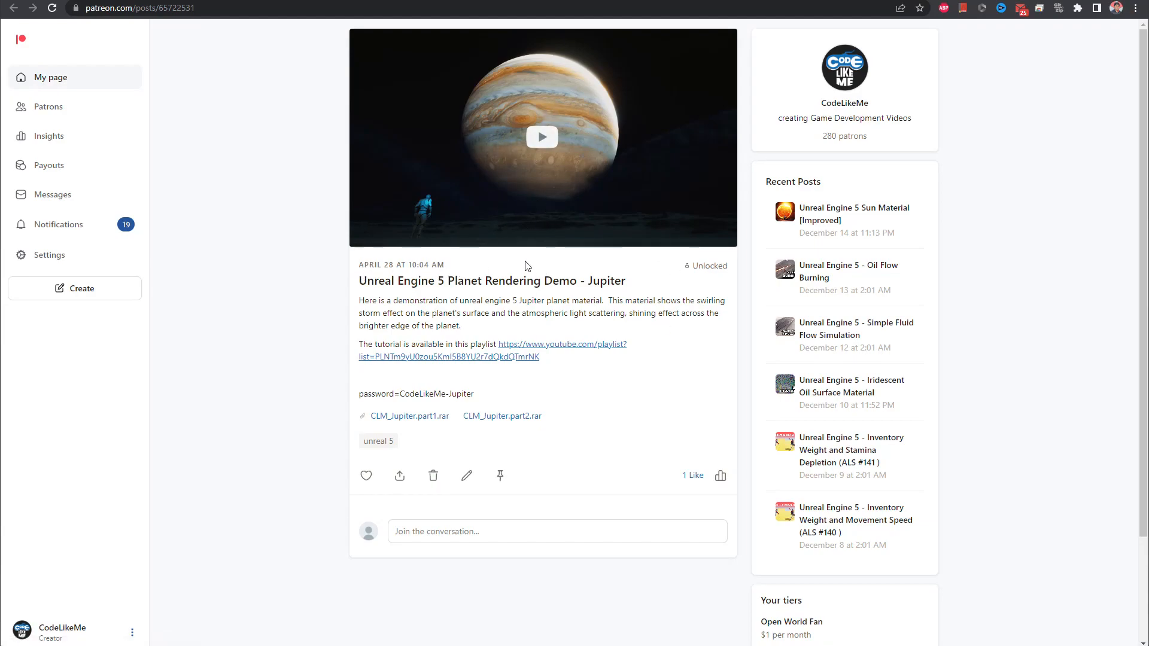
{"action": "key", "text": "alt+Tab"}
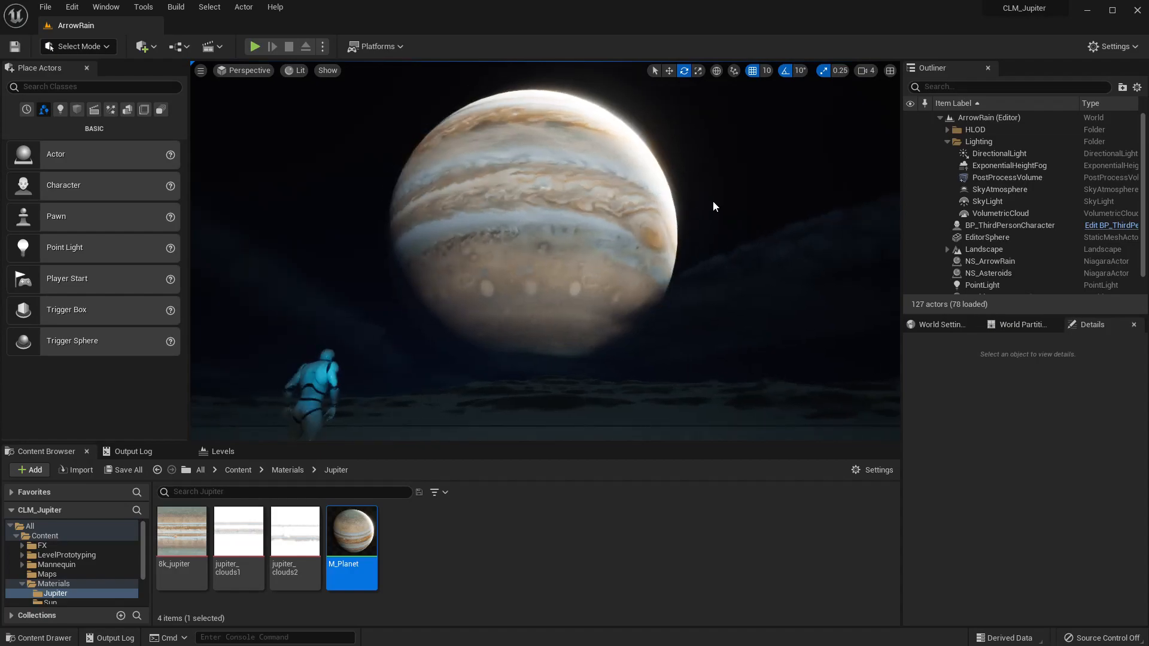
Preview the planet scene in the fullscreen level viewport.
{"action": "key", "text": "F11"}
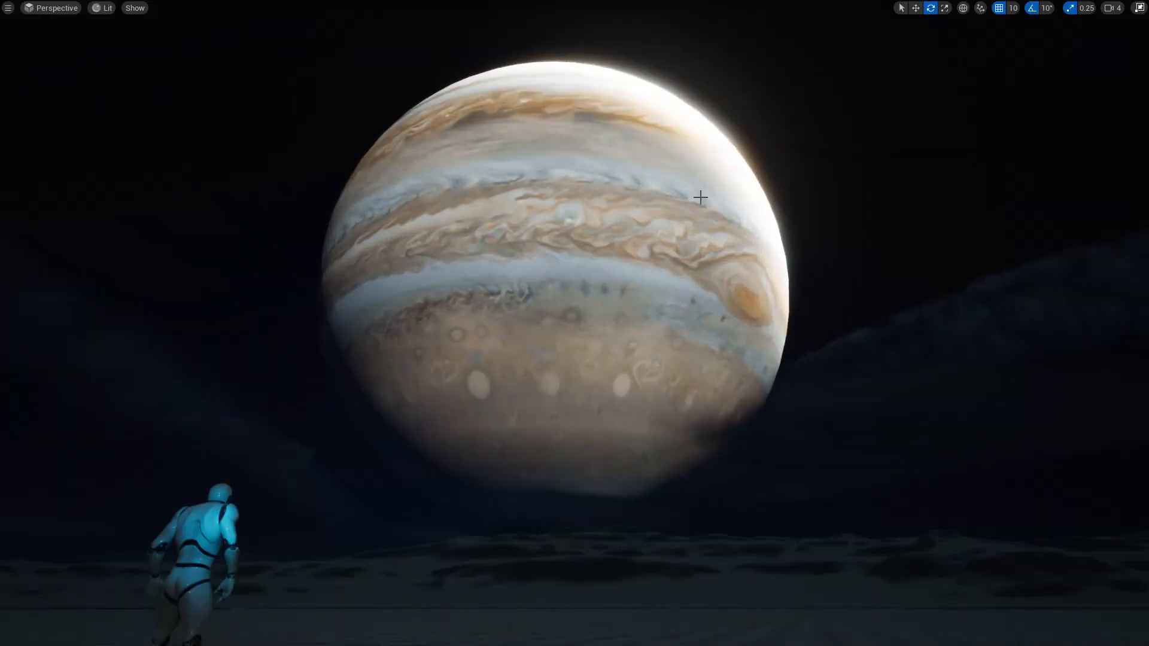
{"action": "right_click", "coordinate": [619, 253]}
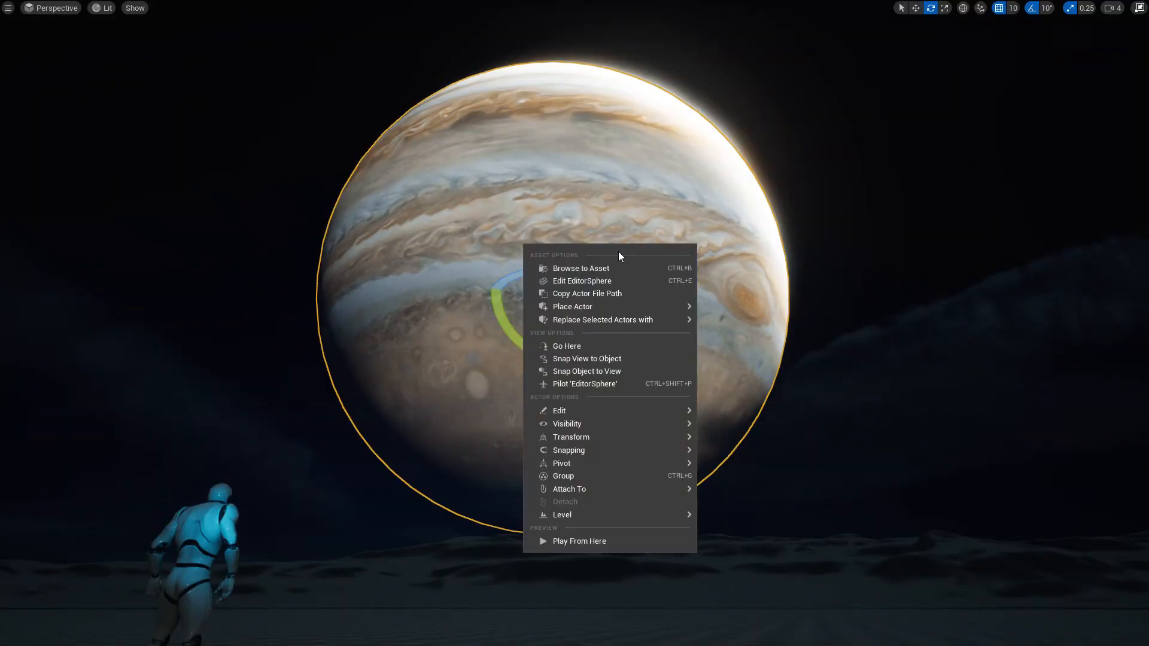
{"action": "left_click", "coordinate": [315, 108]}
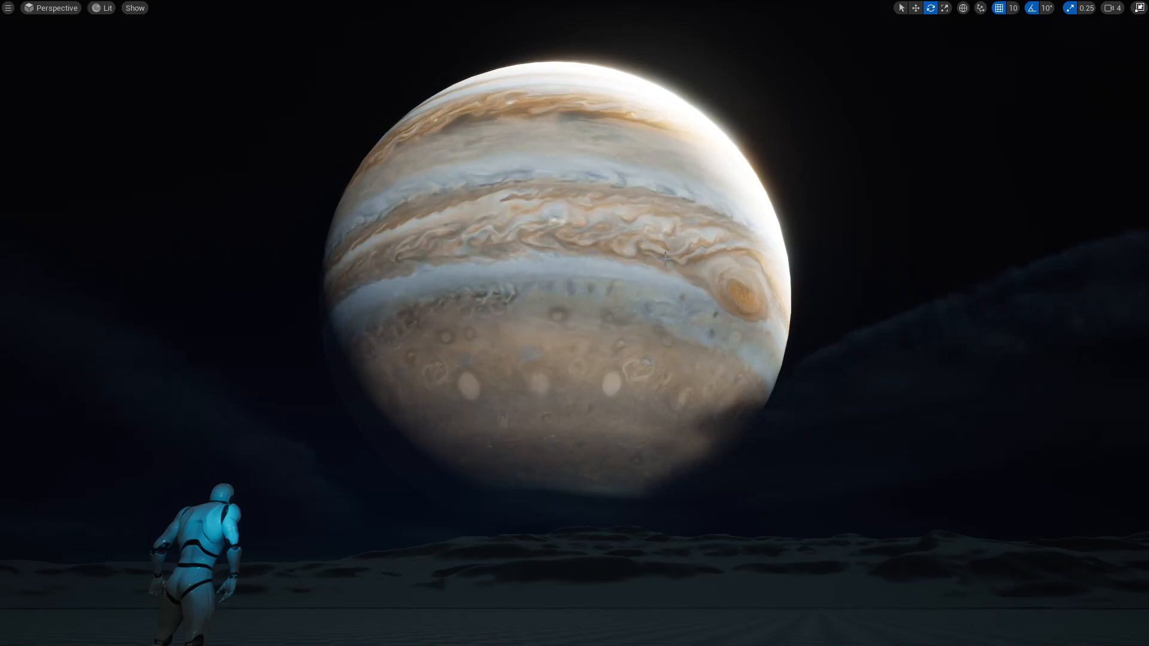
{"action": "key", "text": "F11"}
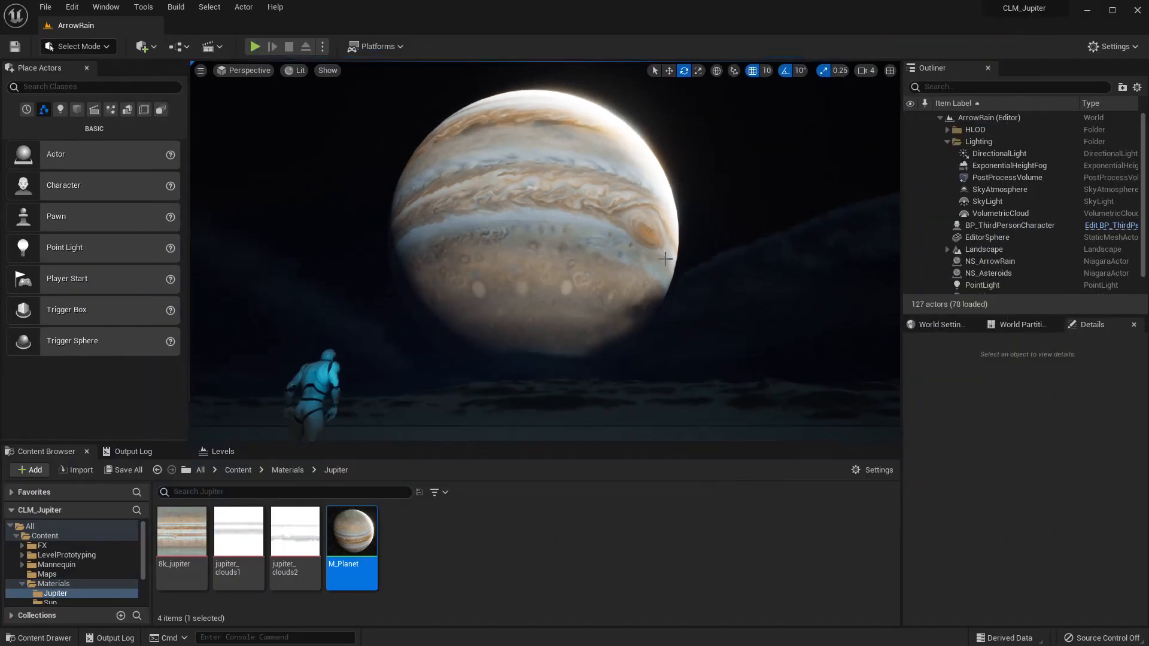
Duplicate the M_Planet material and name the copy M_Jupiter.
{"action": "left_click", "coordinate": [487, 553]}
{"action": "left_click", "coordinate": [364, 534]}
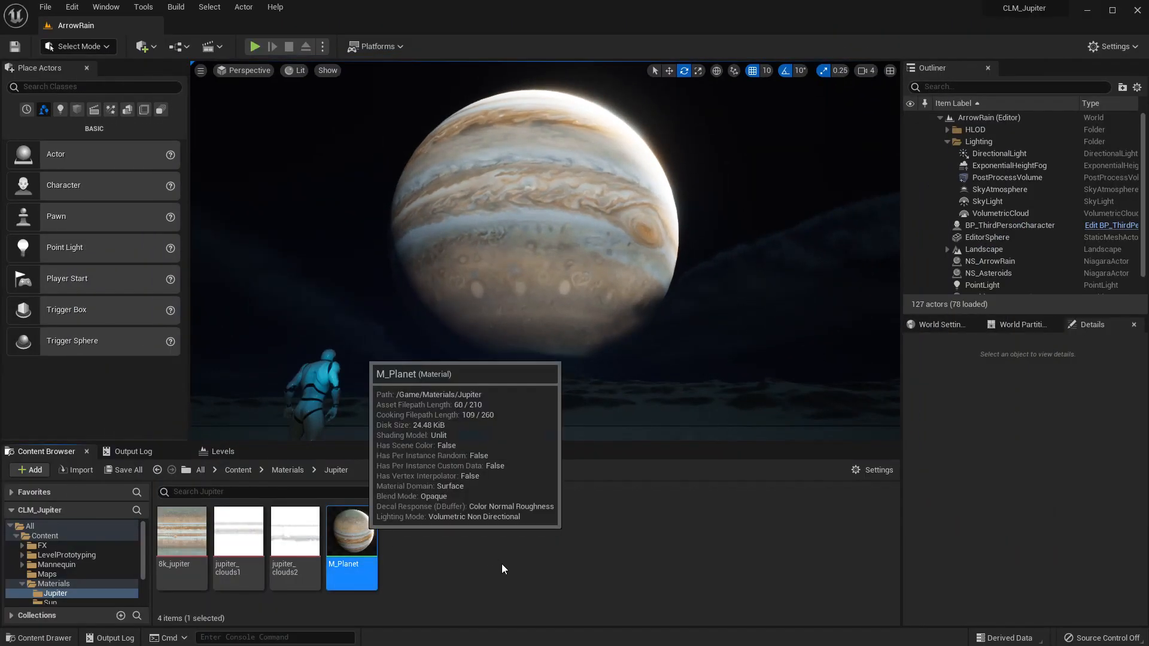
{"action": "key", "text": "ctrl+d"}
{"action": "type", "text": "M_"}
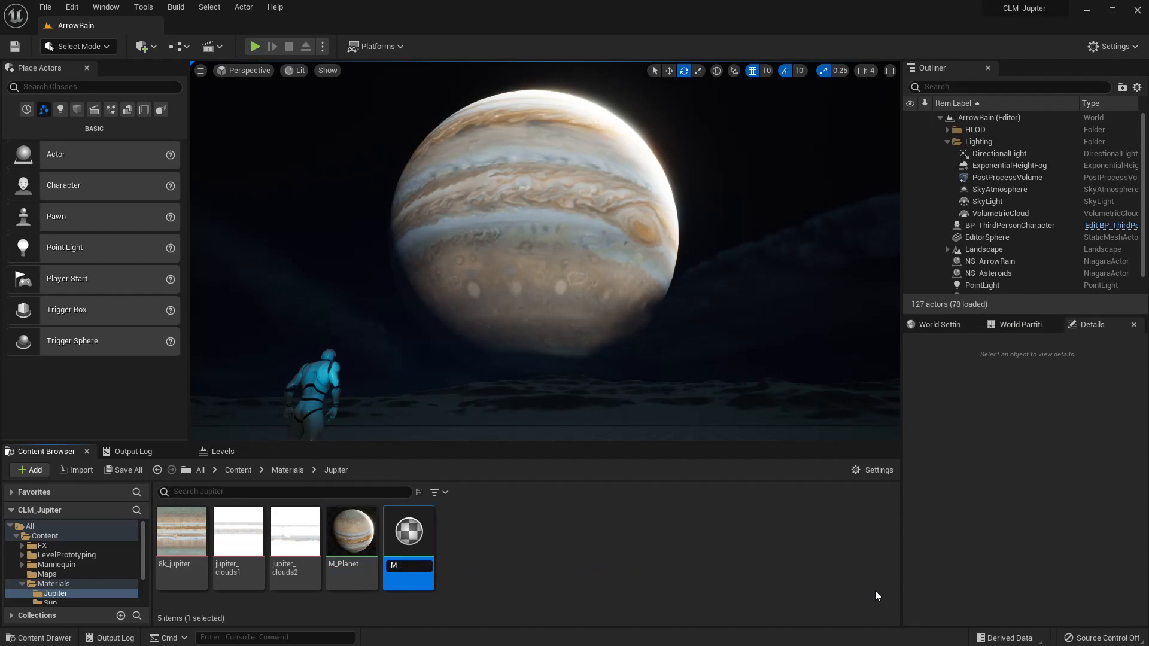
{"action": "type", "text": "PlJupiter"}
{"action": "key", "text": "Return"}
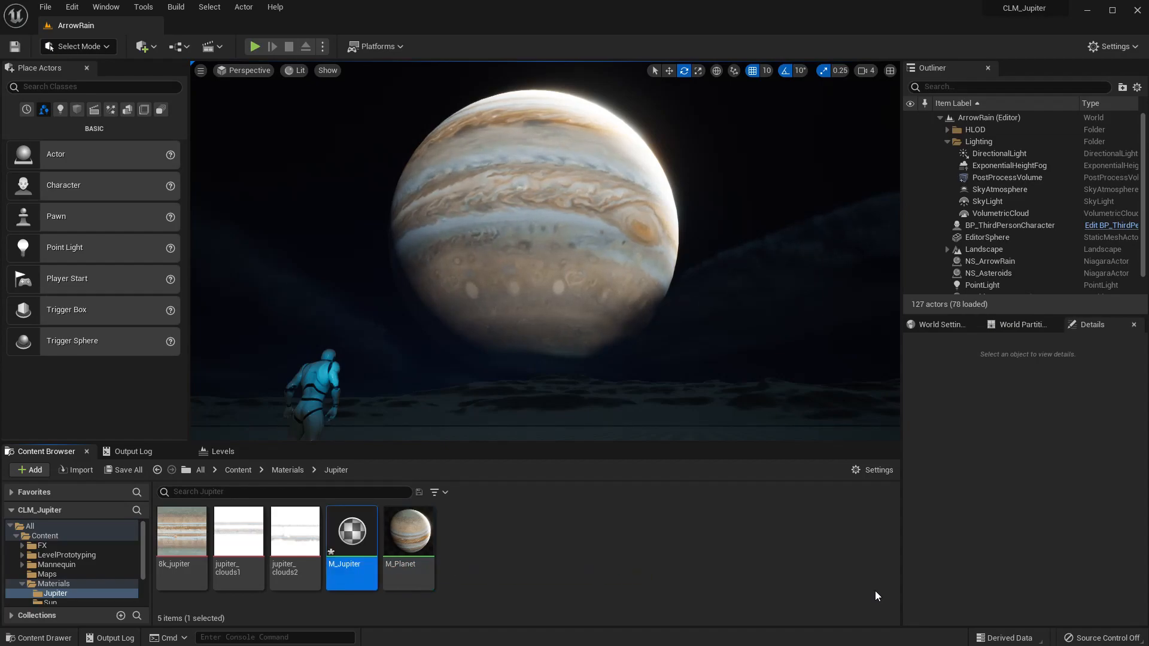
Assign M_Jupiter as the material of the planet sphere in the level.
{"action": "left_click", "coordinate": [544, 196]}
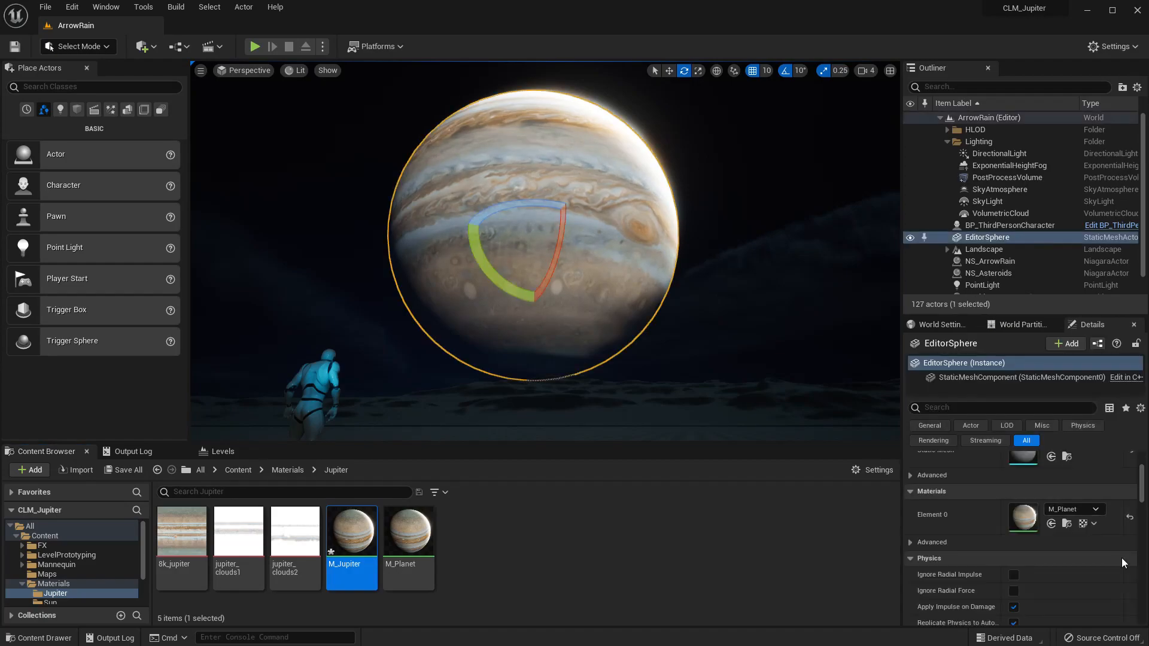
{"action": "left_click", "coordinate": [1051, 524]}
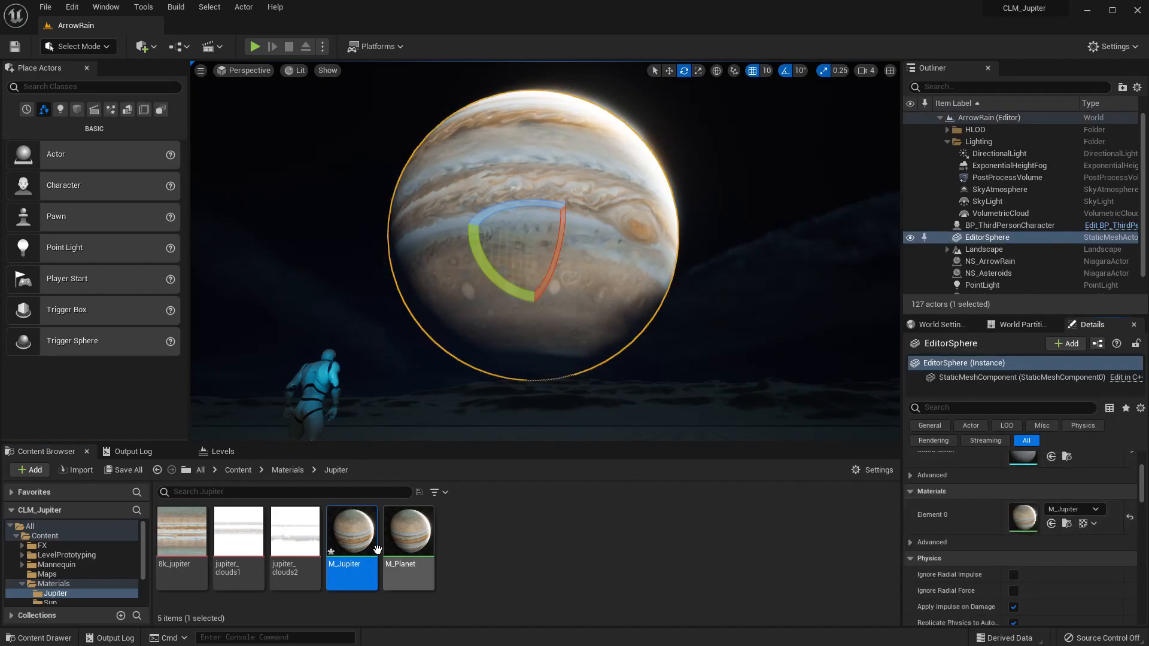
{"action": "left_click", "coordinate": [323, 181]}
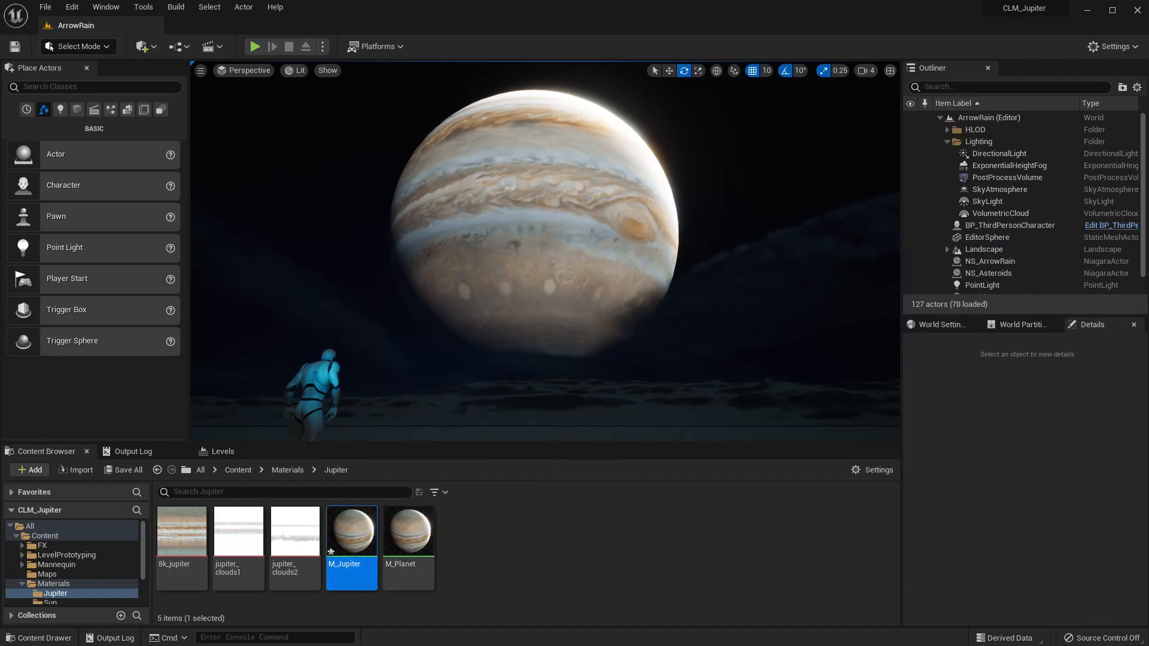
Open M_Jupiter in the material editor and survey its node graph.
{"action": "left_click_drag", "start_coordinate": [402, 153], "coordinate": [393, 30]}
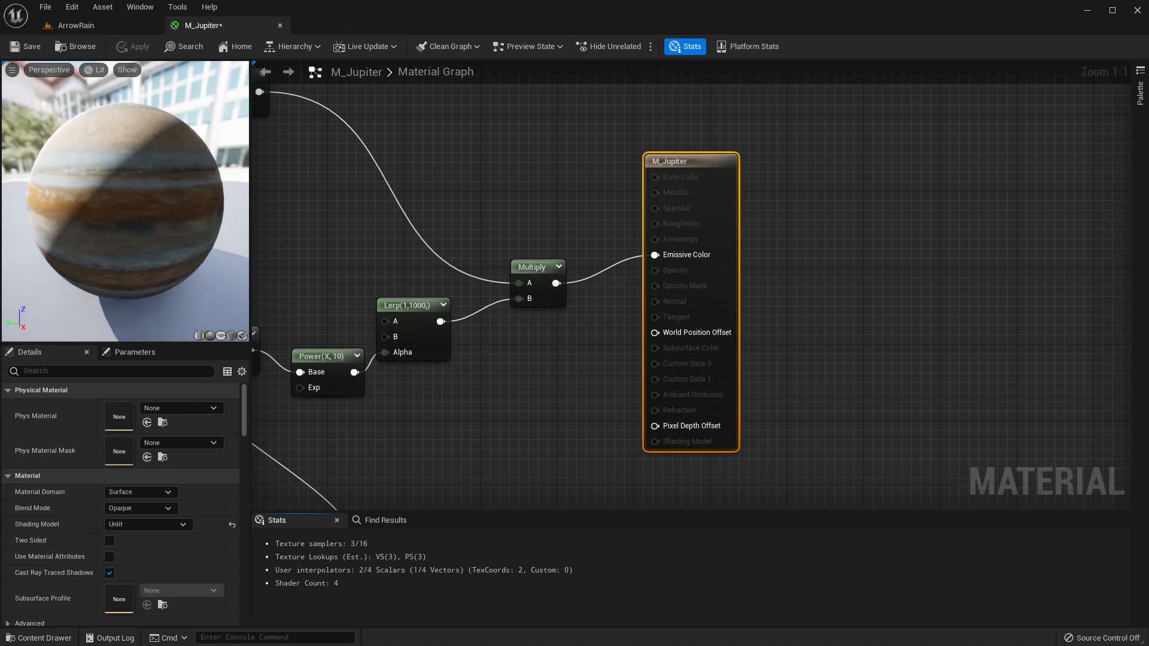
{"action": "scroll", "coordinate": [499, 335], "scroll_direction": "down", "scroll_amount": 2}
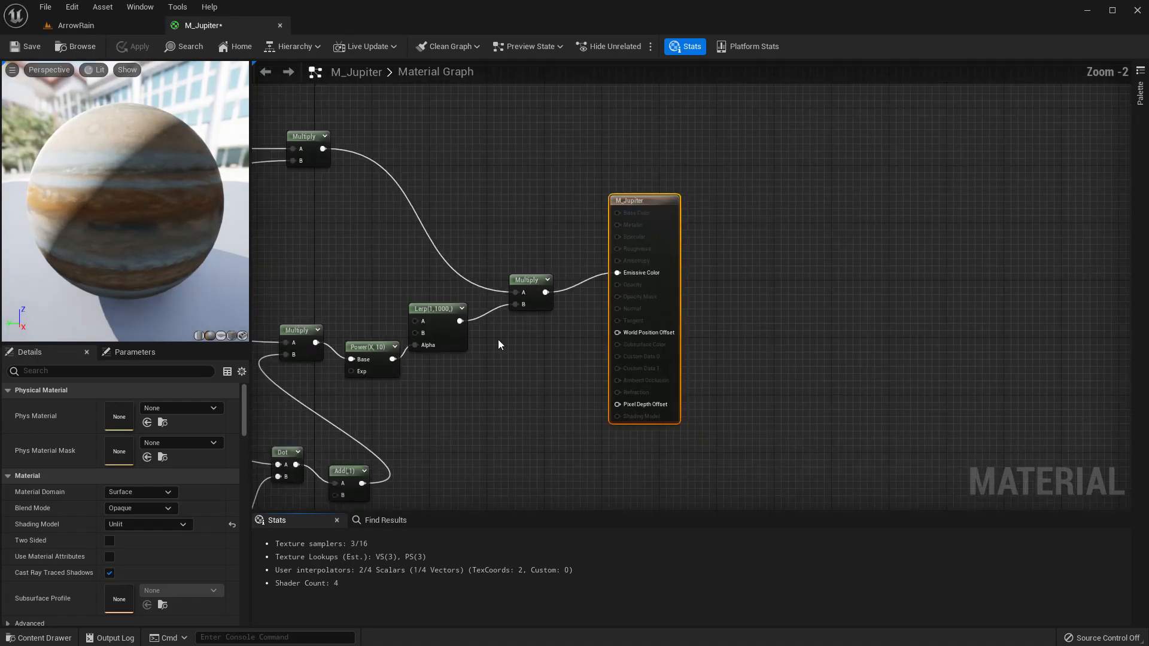
{"action": "right_click_drag", "start_coordinate": [420, 384], "coordinate": [685, 237]}
{"action": "scroll", "coordinate": [684, 241], "scroll_direction": "down", "scroll_amount": 5}
{"action": "scroll", "coordinate": [497, 248], "scroll_direction": "up", "scroll_amount": 4}
{"action": "scroll", "coordinate": [498, 247], "scroll_direction": "down", "scroll_amount": 2}
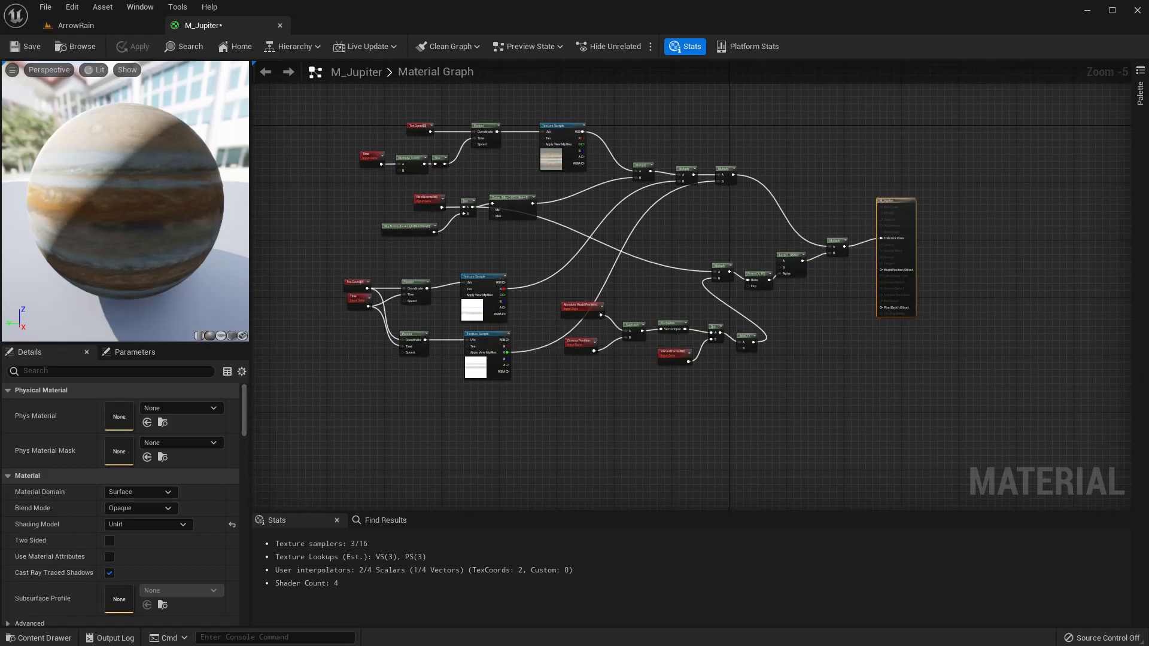
Open the M_Sun2 material and examine its node graph.
{"action": "left_click_drag", "start_coordinate": [40, 165], "coordinate": [367, 30]}
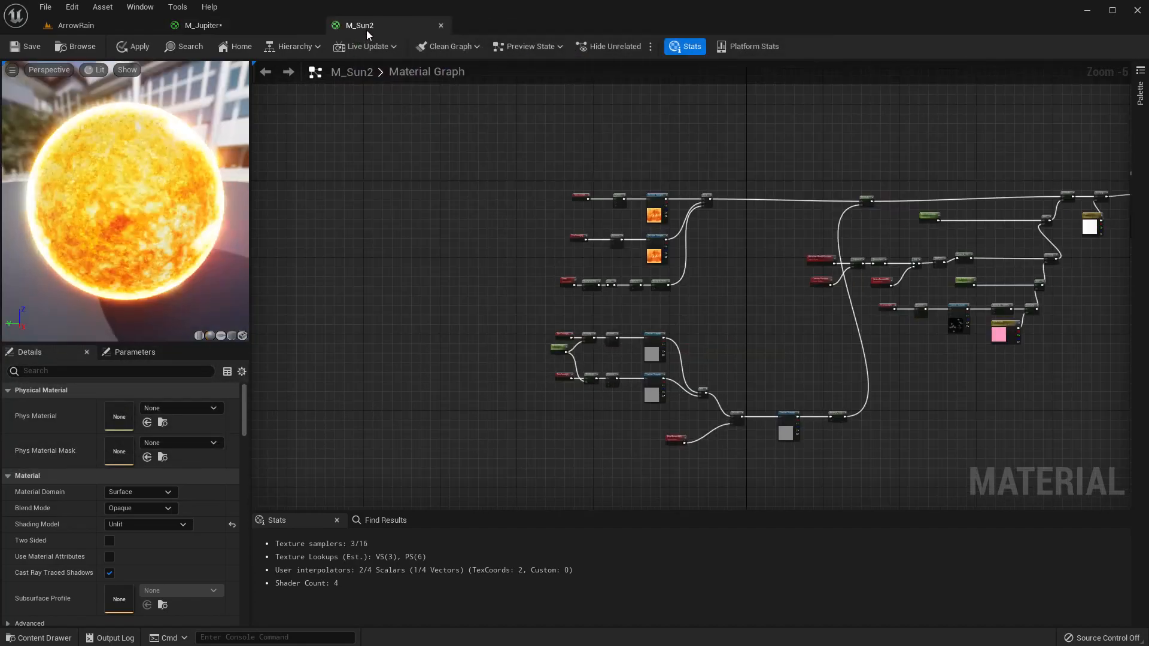
{"action": "scroll", "coordinate": [524, 257], "scroll_direction": "down", "scroll_amount": 3}
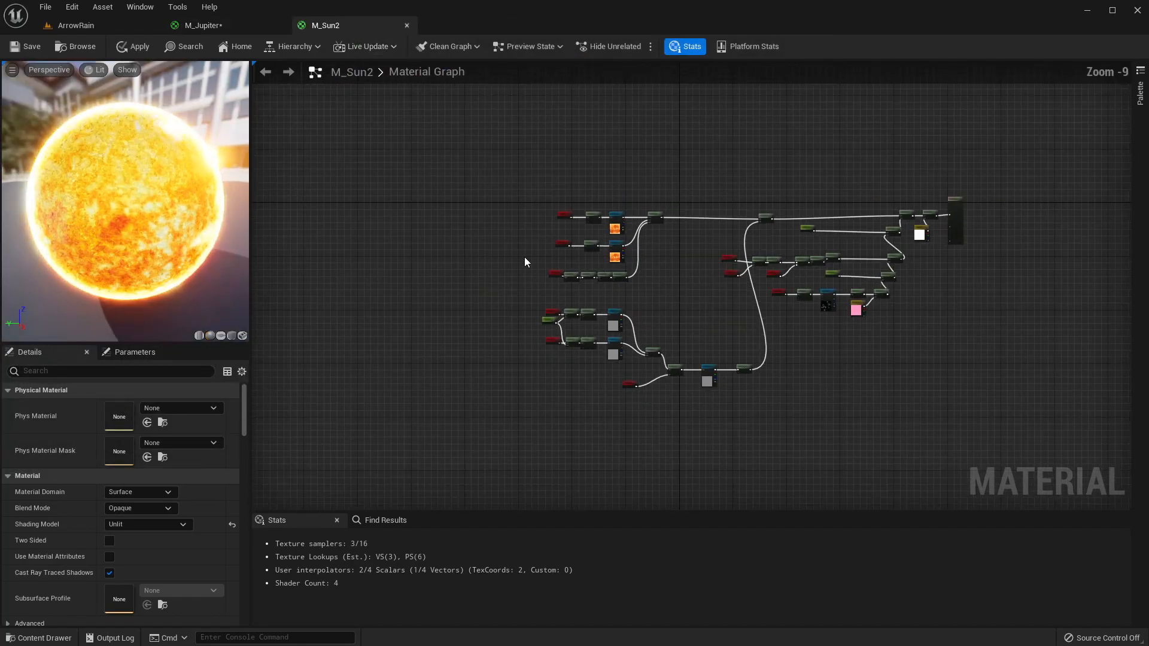
{"action": "scroll", "coordinate": [613, 419], "scroll_direction": "up", "scroll_amount": 4}
{"action": "right_click_drag", "start_coordinate": [612, 419], "coordinate": [597, 380]}
{"action": "scroll", "coordinate": [687, 332], "scroll_direction": "up", "scroll_amount": 1}
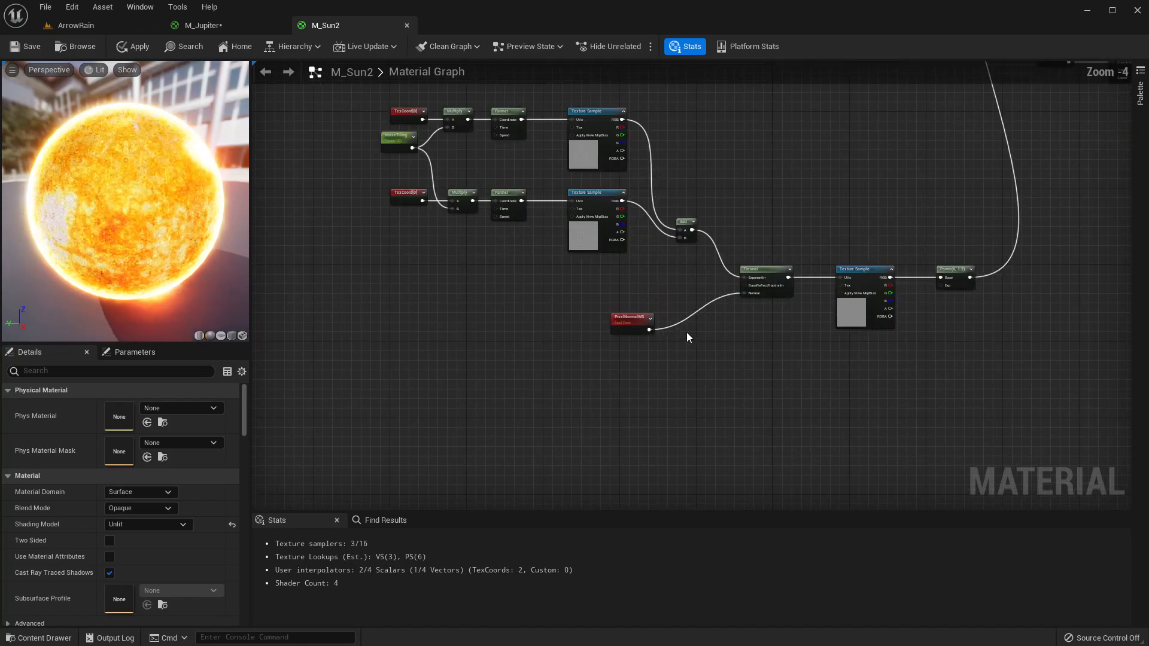
{"action": "scroll", "coordinate": [521, 307], "scroll_direction": "down", "scroll_amount": 2}
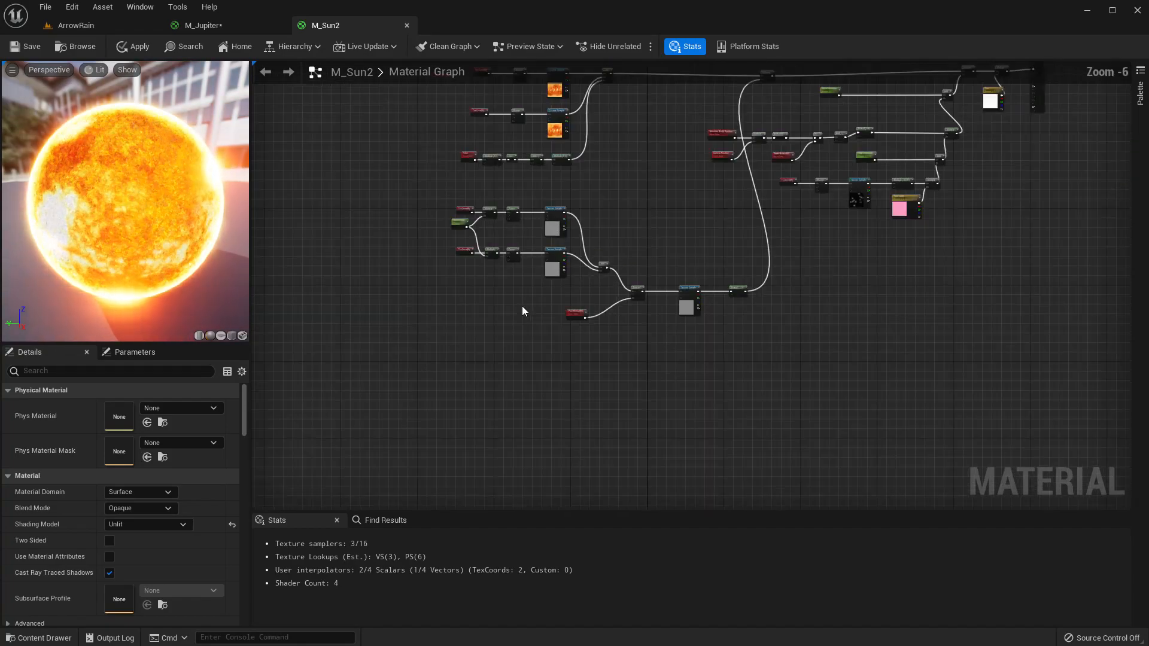
Select the noise and Fresnel node group in M_Sun2 and move it lower in the graph.
{"action": "left_click_drag", "start_coordinate": [414, 203], "coordinate": [748, 347]}
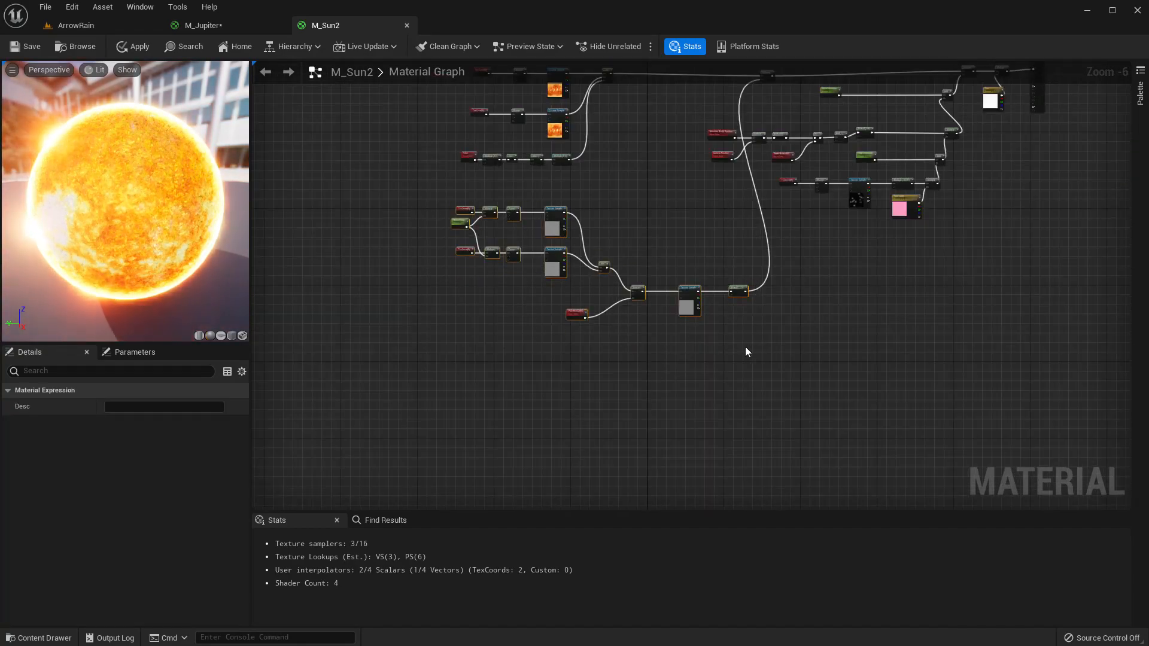
{"action": "left_click_drag", "start_coordinate": [560, 234], "coordinate": [515, 312]}
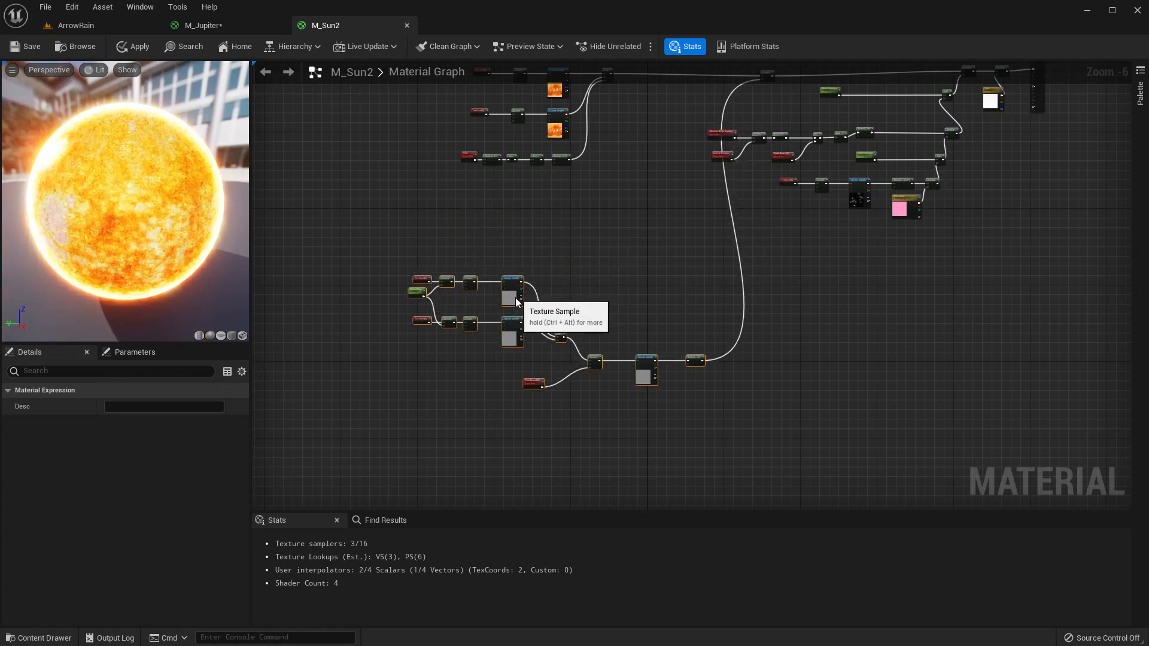
{"action": "left_click", "coordinate": [612, 445]}
Rearrange the Add, PixelNormalWS and Fresnel nodes into a tidier line within that group.
{"action": "left_click_drag", "start_coordinate": [523, 378], "coordinate": [724, 422]}
{"action": "left_click_drag", "start_coordinate": [595, 368], "coordinate": [610, 346]}
{"action": "left_click_drag", "start_coordinate": [552, 325], "coordinate": [727, 397]}
{"action": "left_click_drag", "start_coordinate": [561, 344], "coordinate": [569, 304]}
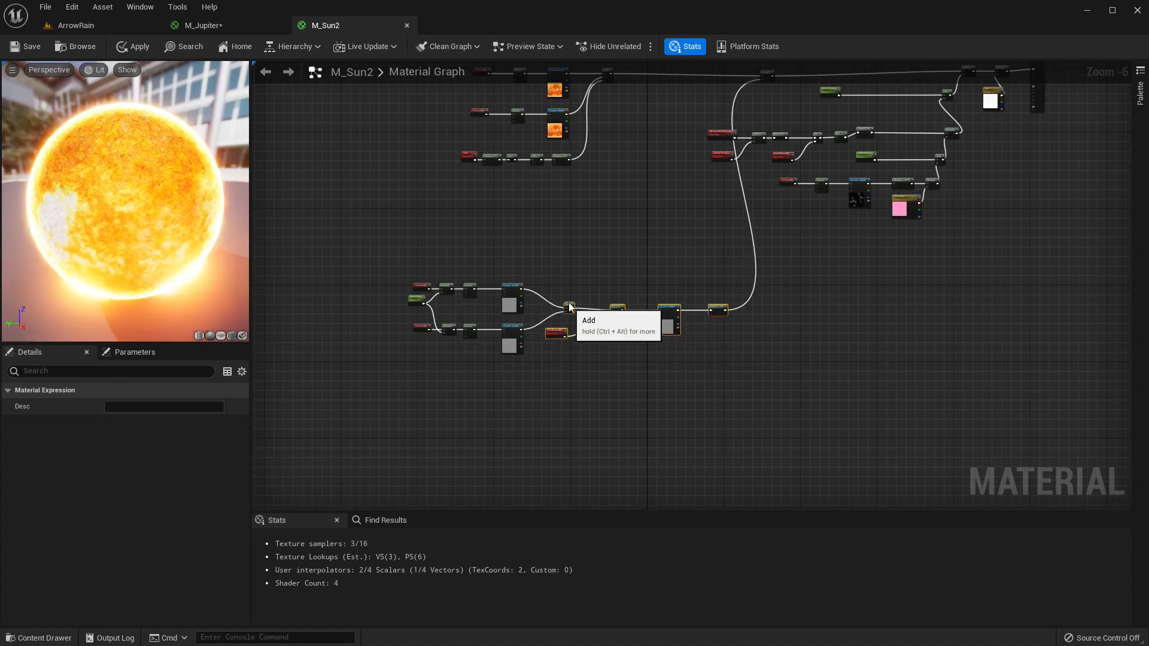
{"action": "scroll", "coordinate": [624, 344], "scroll_direction": "up", "scroll_amount": 4}
{"action": "left_click", "coordinate": [604, 353]}
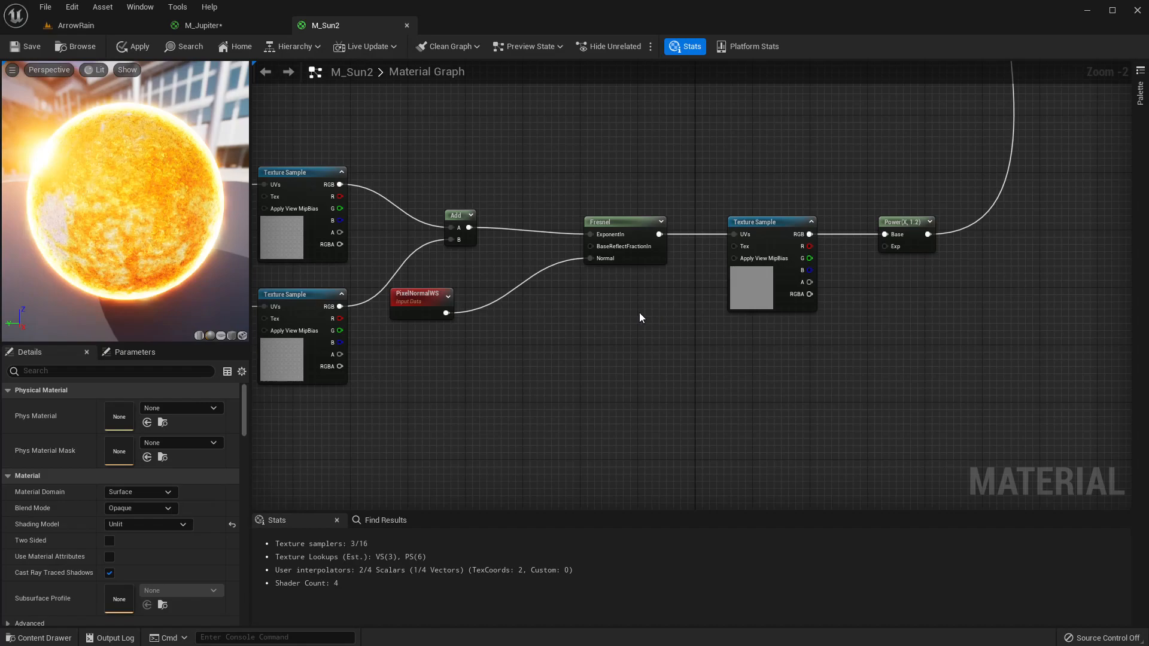
Select the TexCoord, NoiseTiling, Multiply, Panner, Texture Sample, Add, PixelNormalWS and Fresnel nodes of the noise chain.
{"action": "right_click_drag", "start_coordinate": [572, 308], "coordinate": [728, 328]}
{"action": "scroll", "coordinate": [726, 322], "scroll_direction": "down", "scroll_amount": 6}
{"action": "scroll", "coordinate": [516, 236], "scroll_direction": "up", "scroll_amount": 5}
{"action": "left_click_drag", "start_coordinate": [442, 192], "coordinate": [1108, 470]}
{"action": "scroll", "coordinate": [533, 332], "scroll_direction": "up", "scroll_amount": 3}
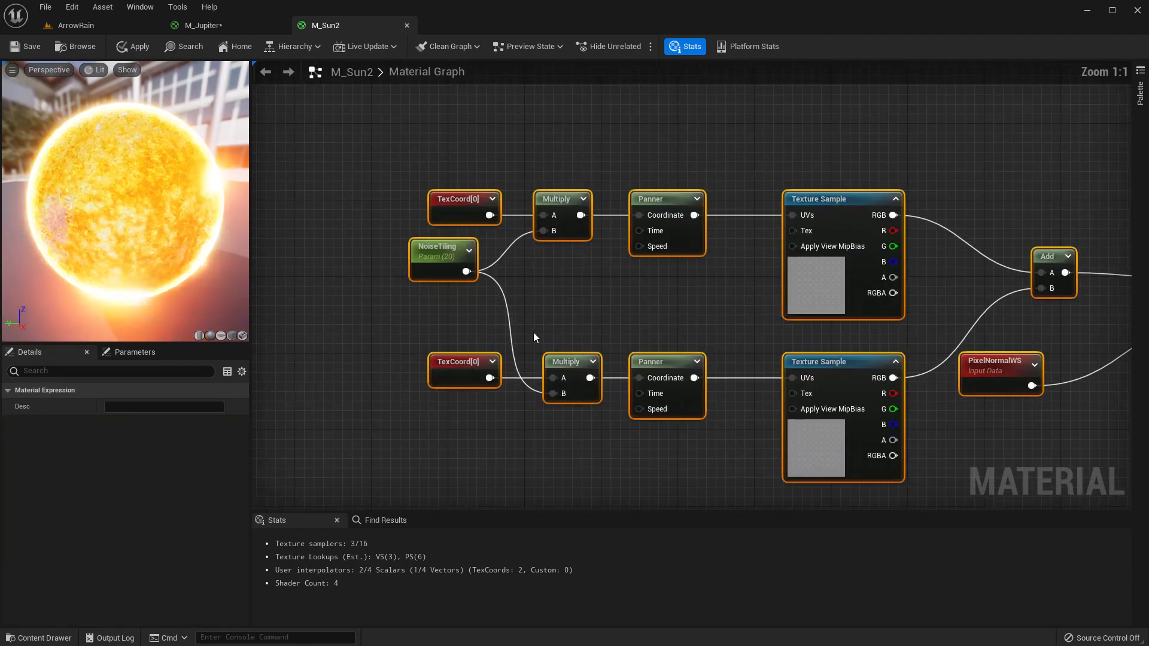
{"action": "right_click_drag", "start_coordinate": [660, 288], "coordinate": [459, 231]}
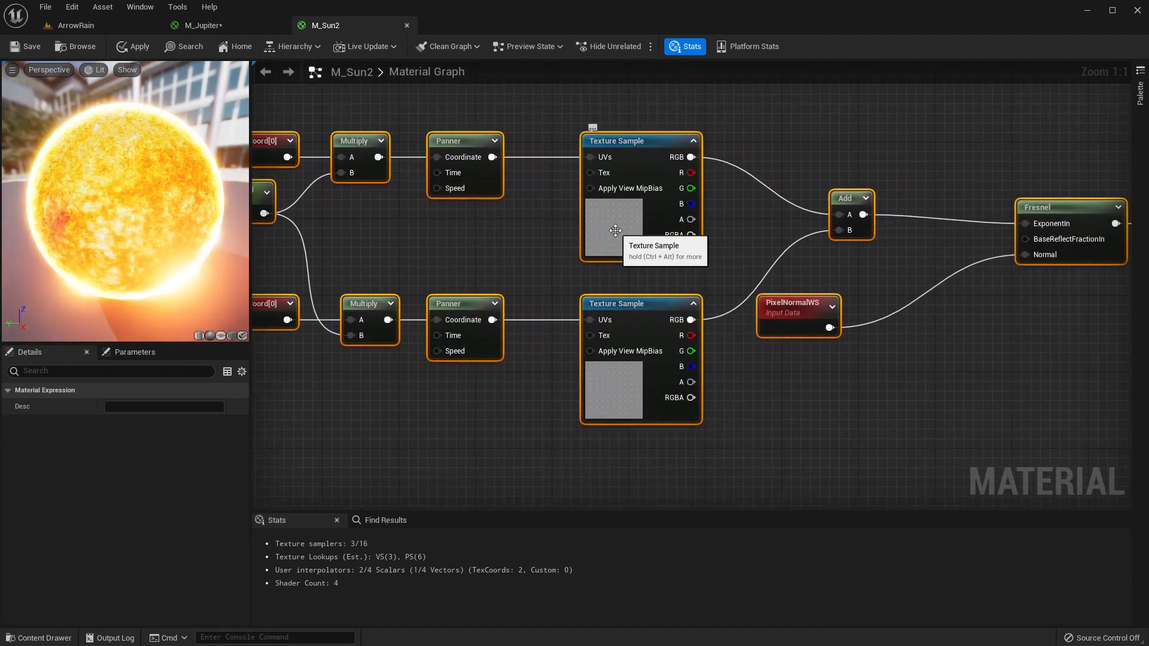
{"action": "left_click", "coordinate": [615, 230]}
{"action": "scroll", "coordinate": [530, 281], "scroll_direction": "down", "scroll_amount": 3}
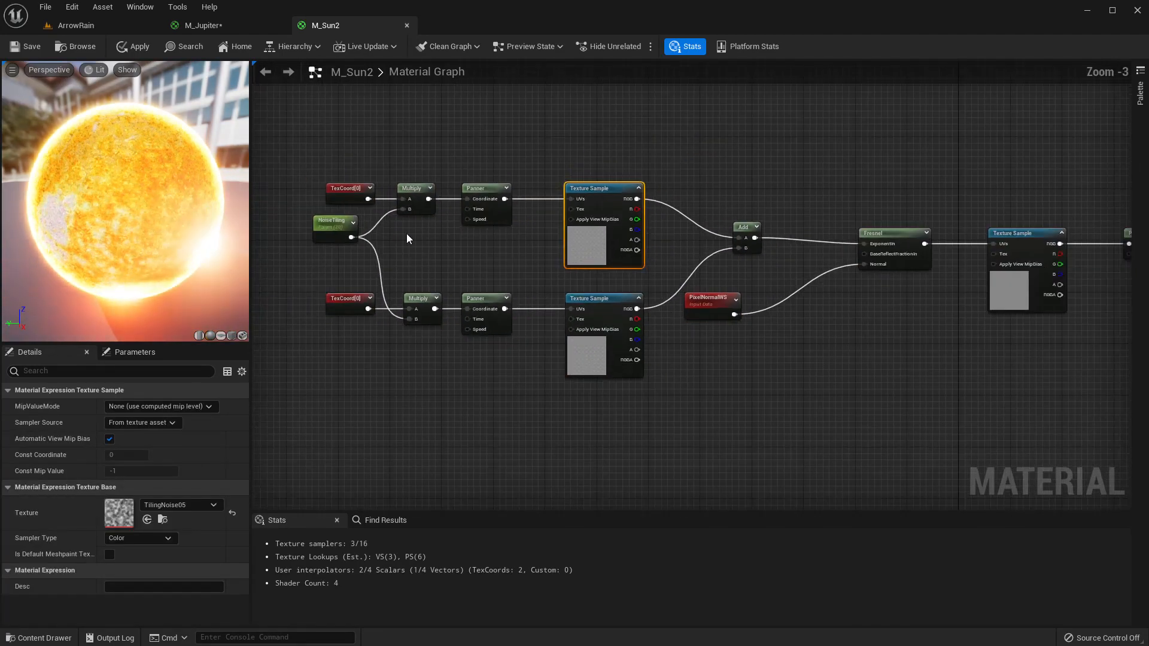
{"action": "left_click_drag", "start_coordinate": [300, 187], "coordinate": [910, 405]}
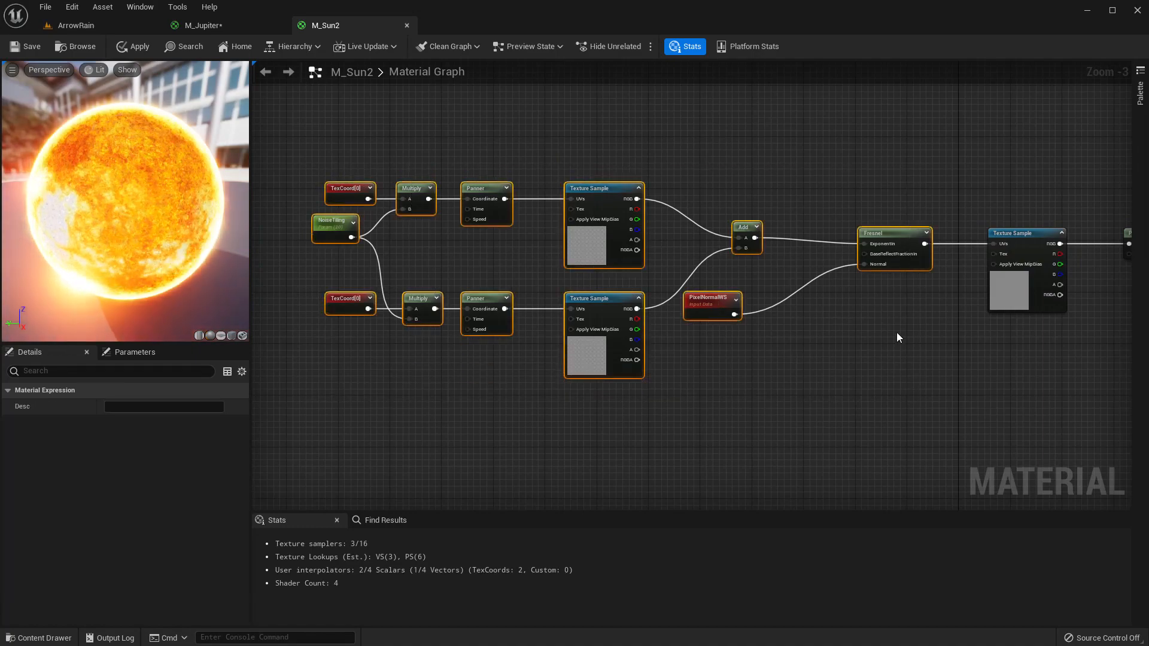
Review the selected node chain up to the Fresnel node.
{"action": "scroll", "coordinate": [887, 245], "scroll_direction": "up", "scroll_amount": 3}
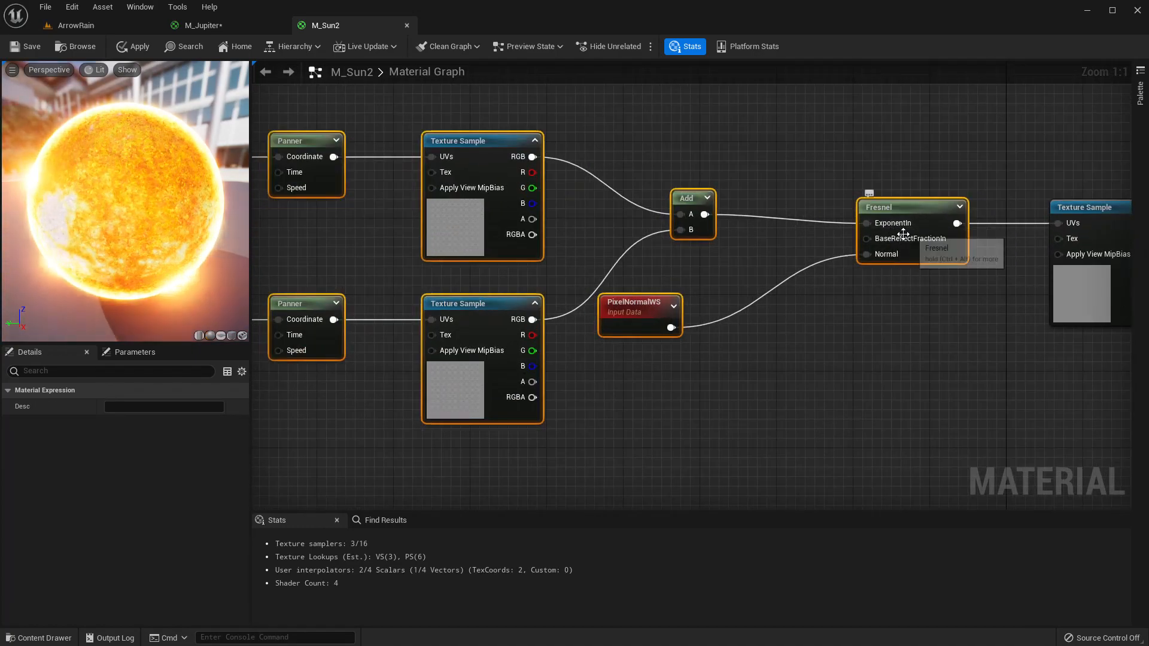
{"action": "right_click_drag", "start_coordinate": [896, 228], "coordinate": [675, 234]}
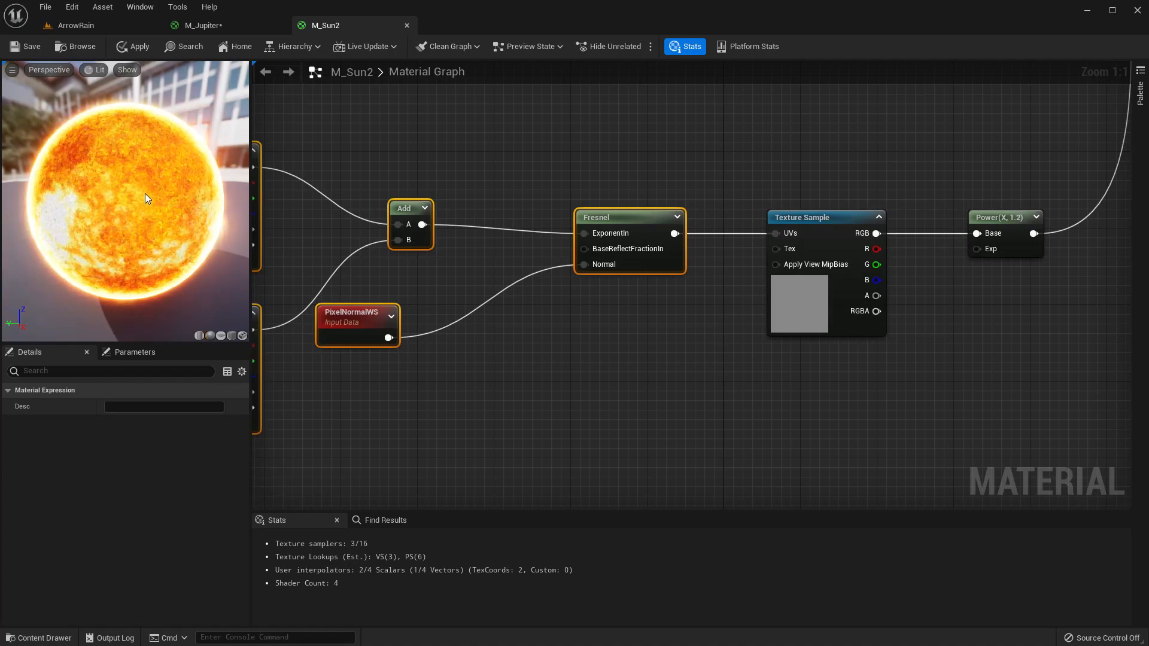
{"action": "scroll", "coordinate": [583, 332], "scroll_direction": "down", "scroll_amount": 3}
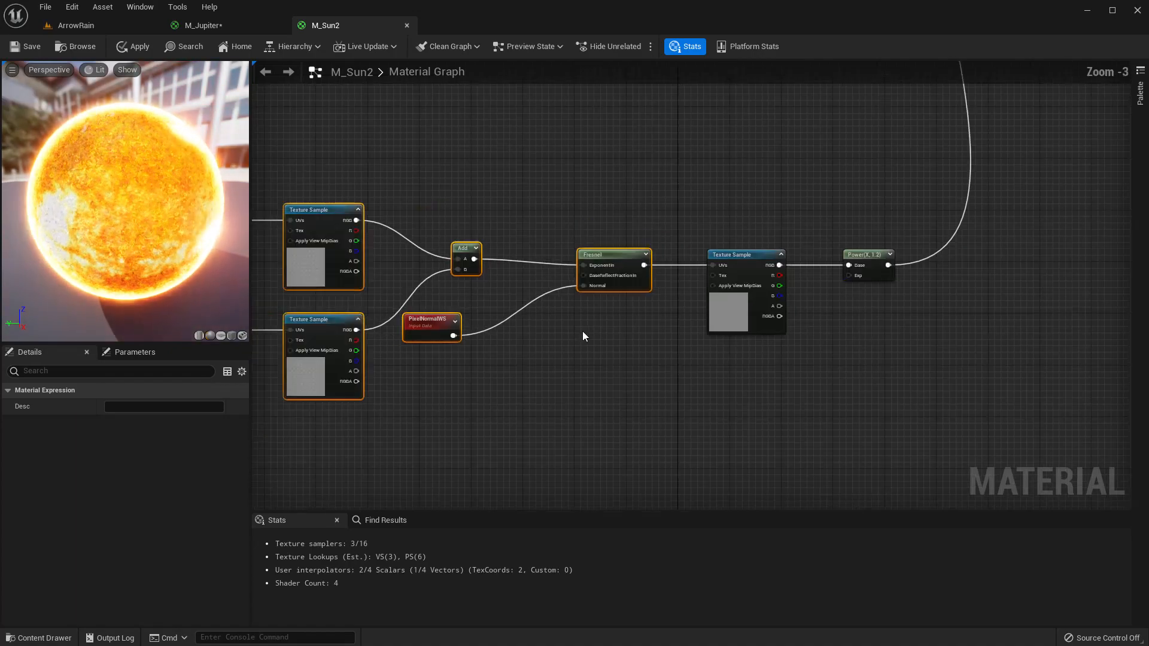
{"action": "right_click_drag", "start_coordinate": [583, 332], "coordinate": [728, 290]}
{"action": "scroll", "coordinate": [727, 290], "scroll_direction": "down", "scroll_amount": 5}
{"action": "scroll", "coordinate": [728, 291], "scroll_direction": "up", "scroll_amount": 3}
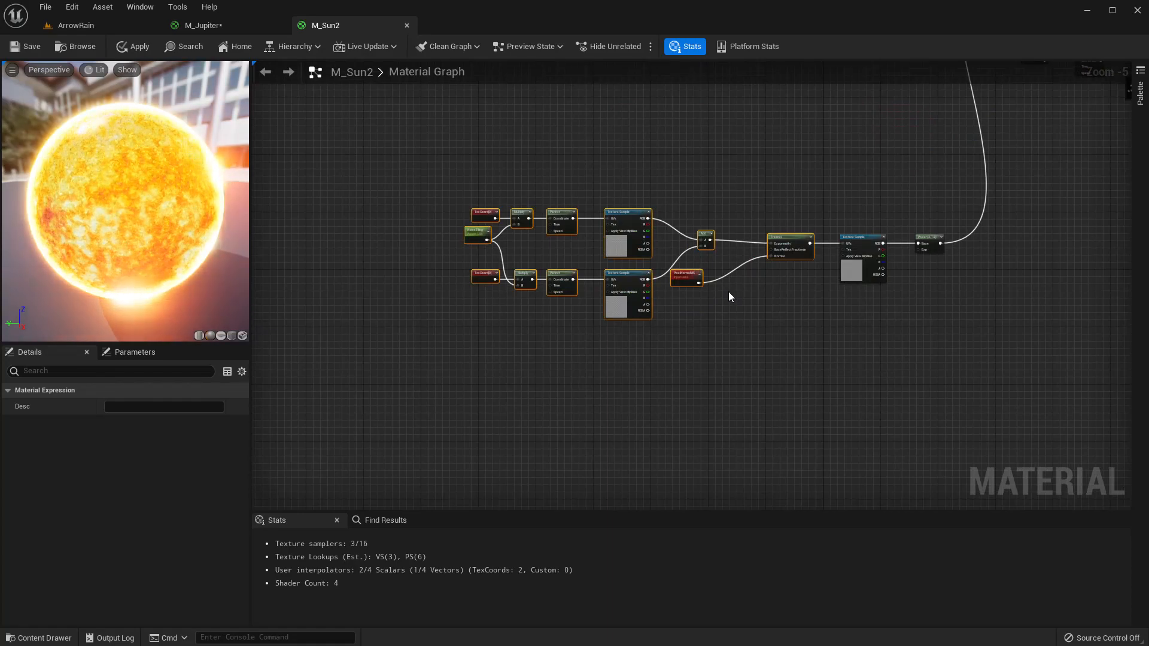
Paste the copied noise and Fresnel node chain into an empty area of the M_Jupiter graph.
{"action": "left_click", "coordinate": [221, 28]}
{"action": "scroll", "coordinate": [458, 350], "scroll_direction": "down", "scroll_amount": 3}
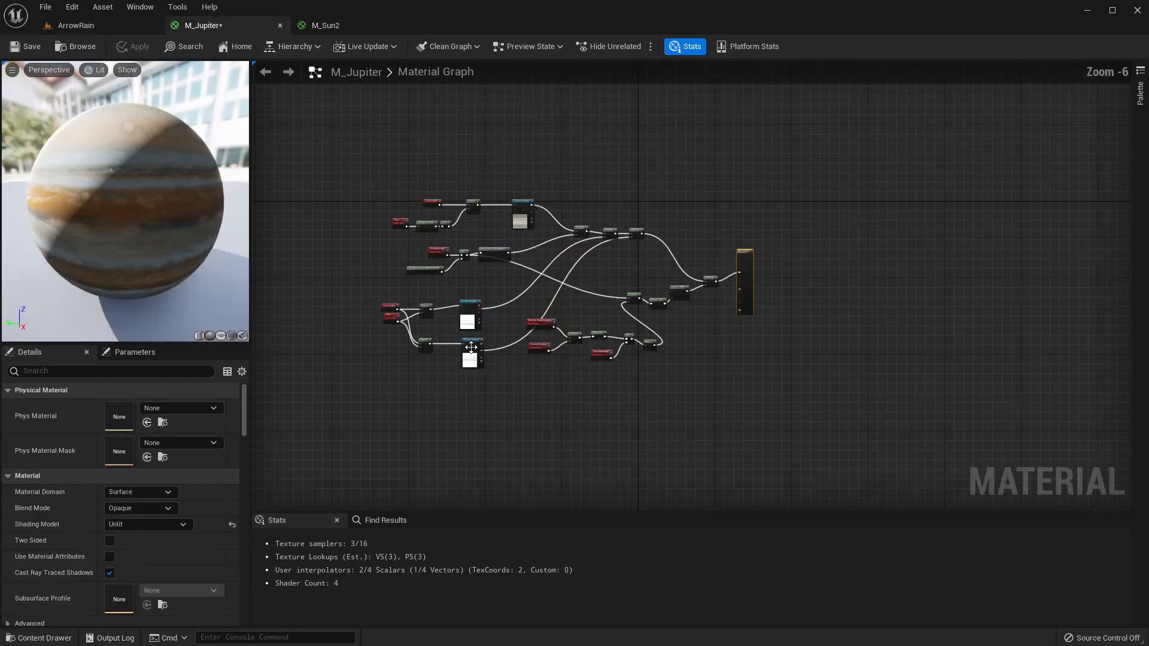
{"action": "right_click_drag", "start_coordinate": [447, 396], "coordinate": [528, 211]}
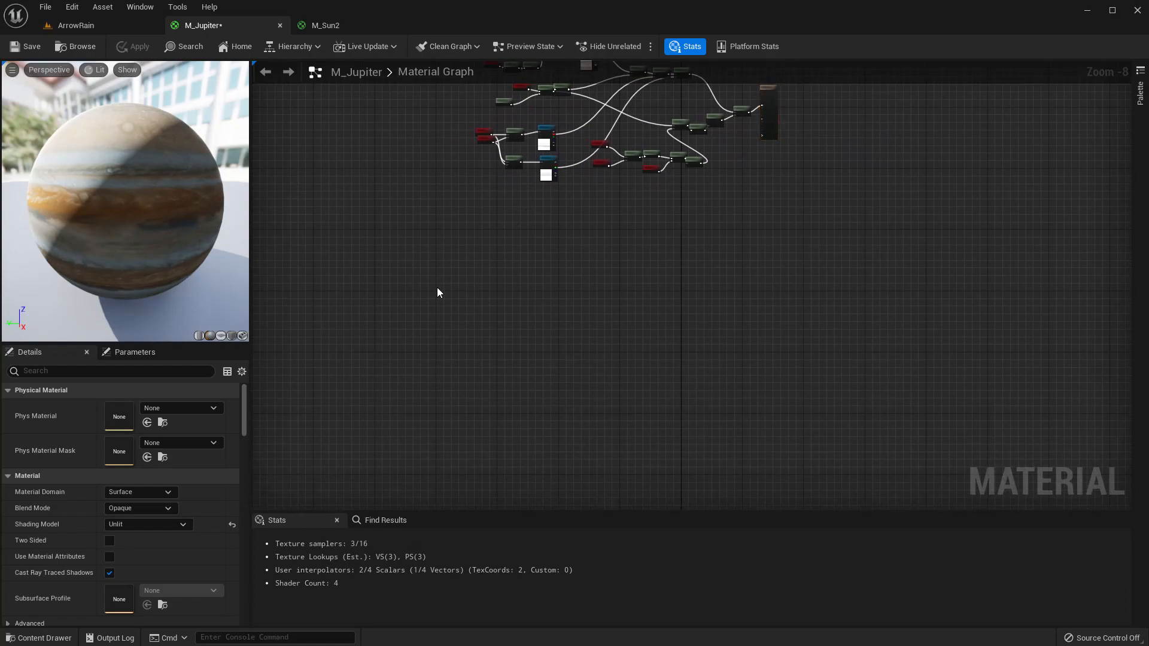
{"action": "key", "text": "ctrl+v"}
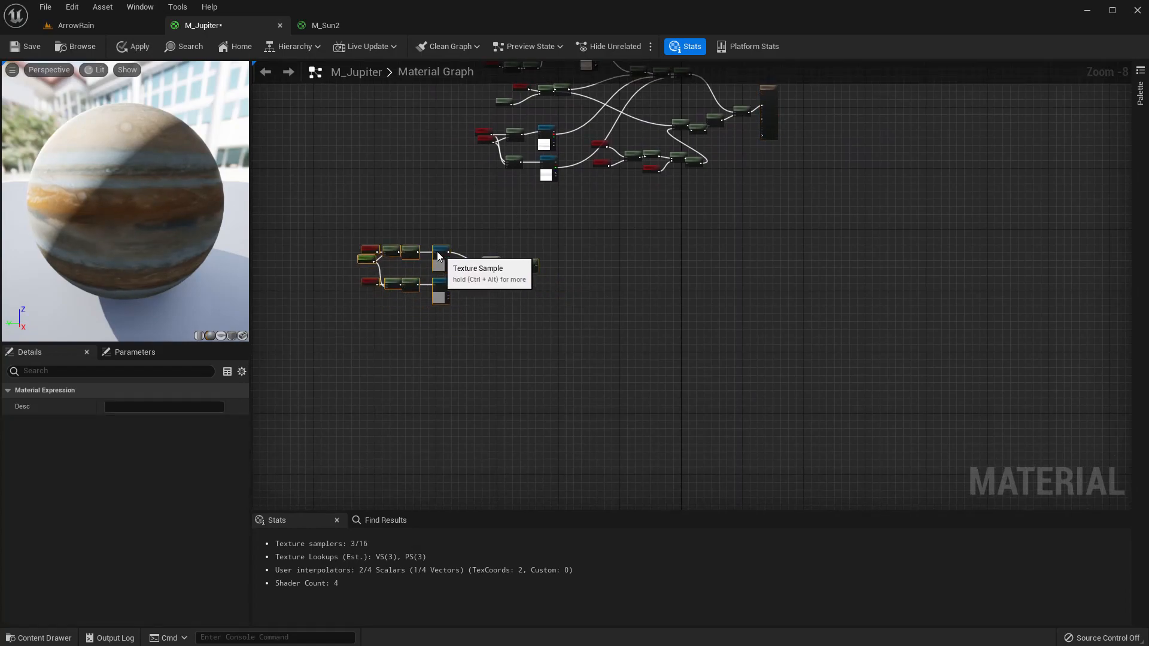
Rotate the preview sphere and inspect the pasted Fresnel nodes.
{"action": "scroll", "coordinate": [537, 244], "scroll_direction": "up", "scroll_amount": 3}
{"action": "left_click_drag", "start_coordinate": [218, 218], "coordinate": [101, 220]}
{"action": "scroll", "coordinate": [99, 189], "scroll_direction": "up", "scroll_amount": 3}
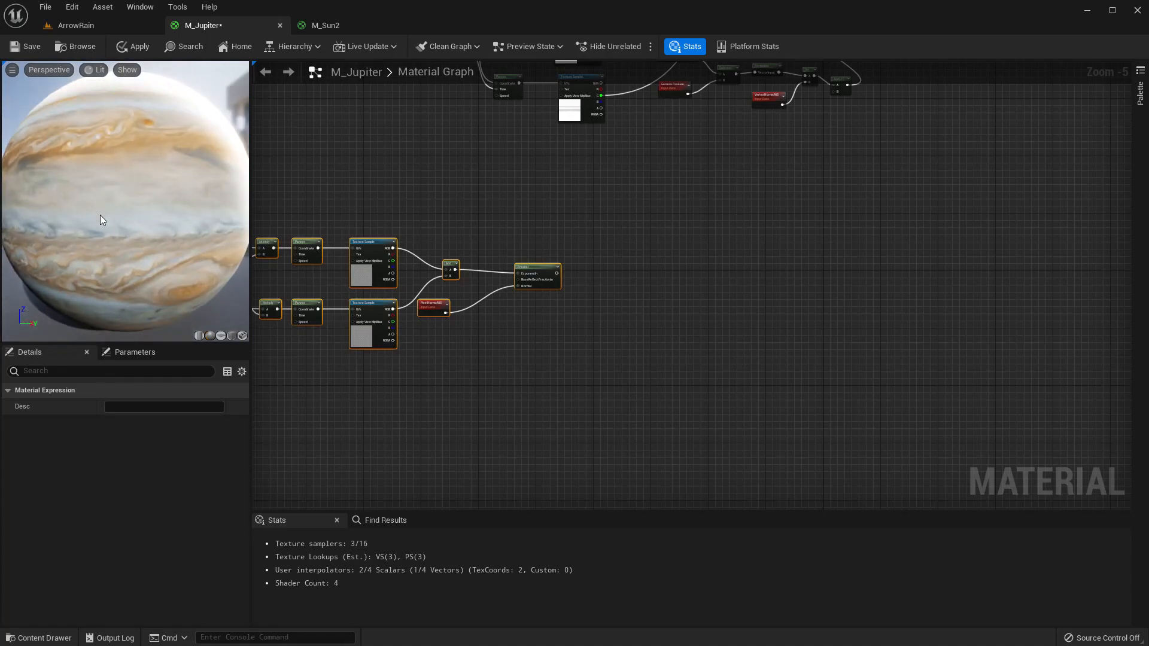
{"action": "scroll", "coordinate": [573, 268], "scroll_direction": "up", "scroll_amount": 2}
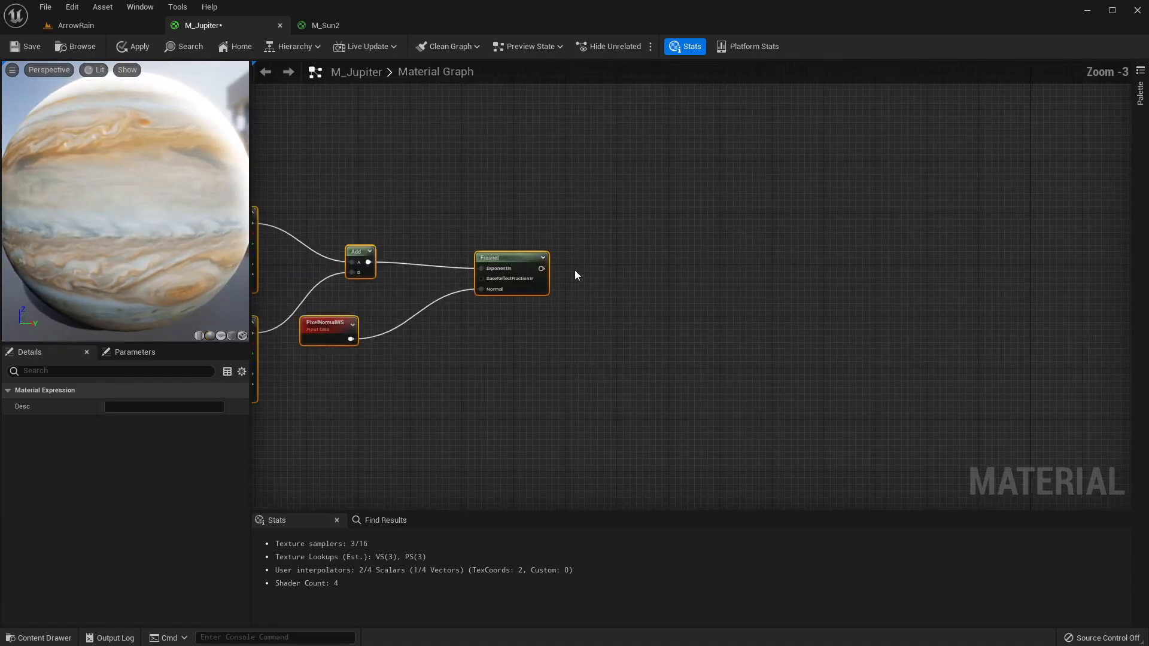
Insert an Add node between the first Panner and its Texture Sample's UVs in the band chain.
{"action": "scroll", "coordinate": [522, 282], "scroll_direction": "down", "scroll_amount": 4}
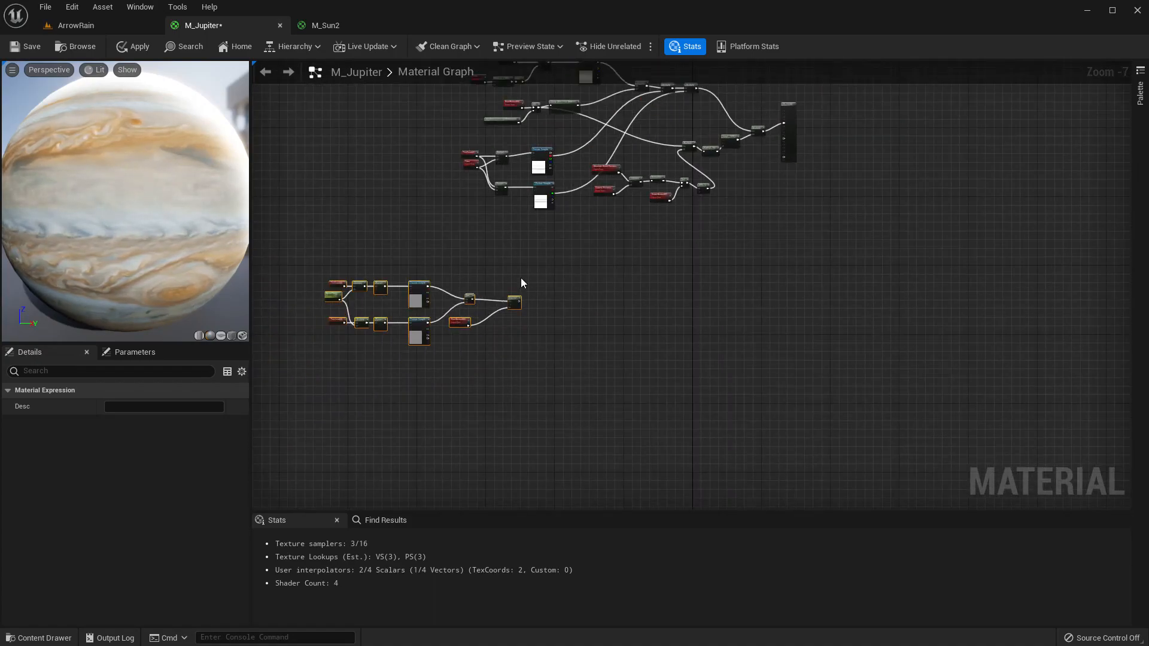
{"action": "right_click_drag", "start_coordinate": [535, 311], "coordinate": [526, 341]}
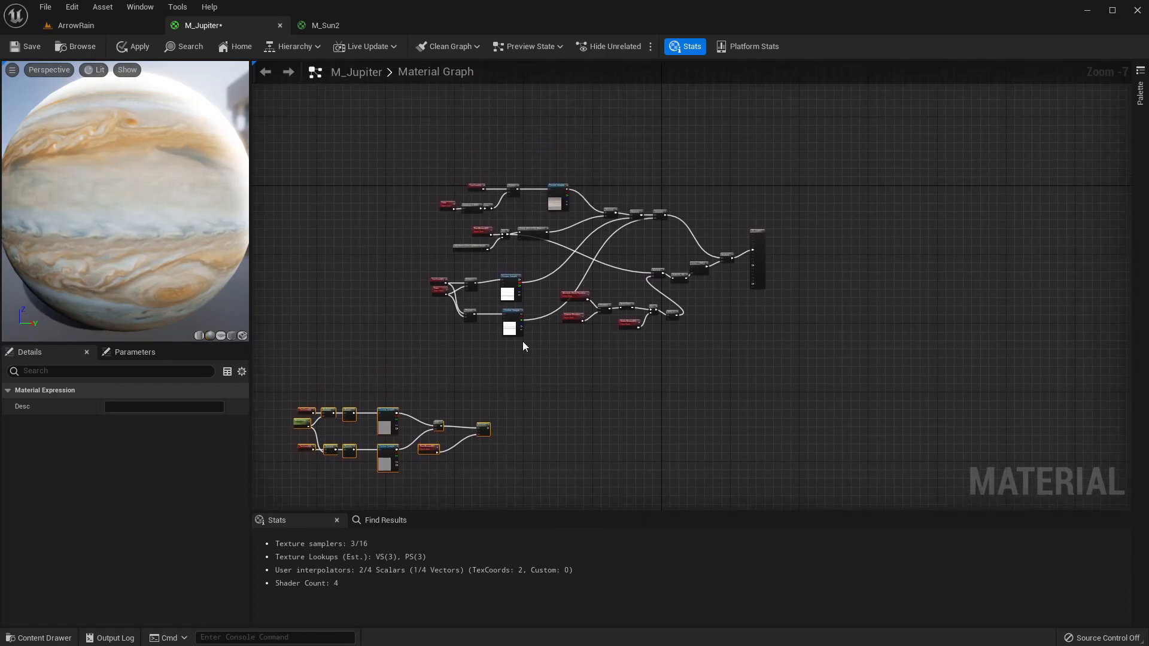
{"action": "scroll", "coordinate": [540, 188], "scroll_direction": "up", "scroll_amount": 4}
{"action": "scroll", "coordinate": [494, 204], "scroll_direction": "down", "scroll_amount": 3}
{"action": "right_click_drag", "start_coordinate": [510, 217], "coordinate": [561, 202]}
{"action": "left_click_drag", "start_coordinate": [418, 163], "coordinate": [525, 203]}
{"action": "scroll", "coordinate": [537, 195], "scroll_direction": "up", "scroll_amount": 4}
{"action": "type", "text": "+"}
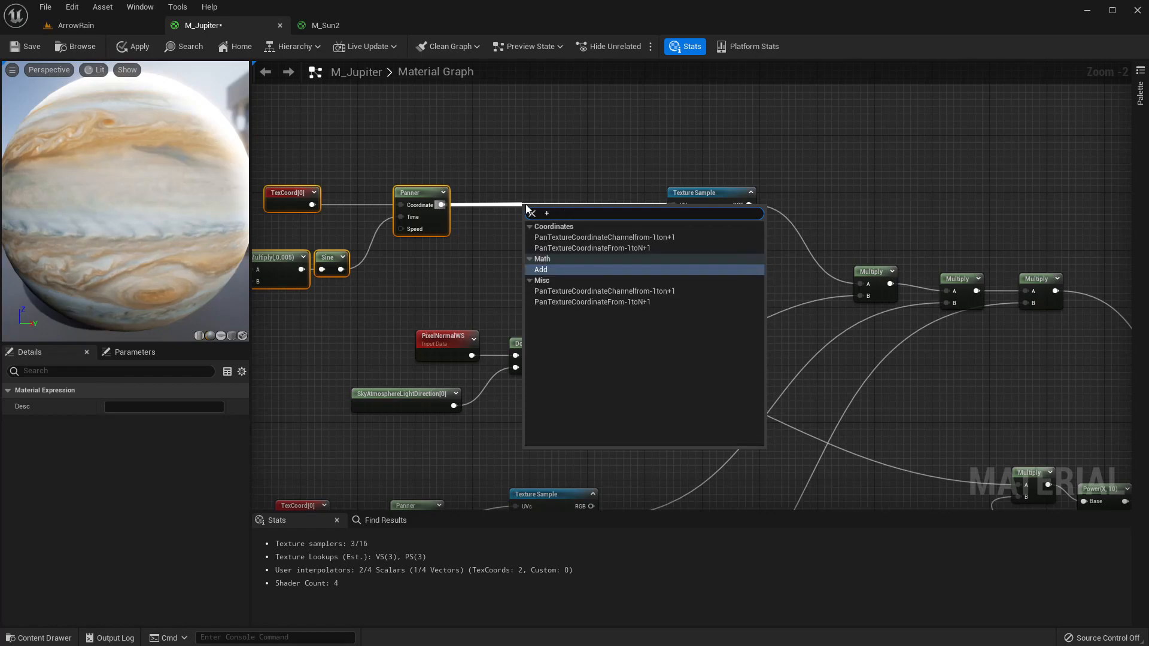
{"action": "key", "text": "Return"}
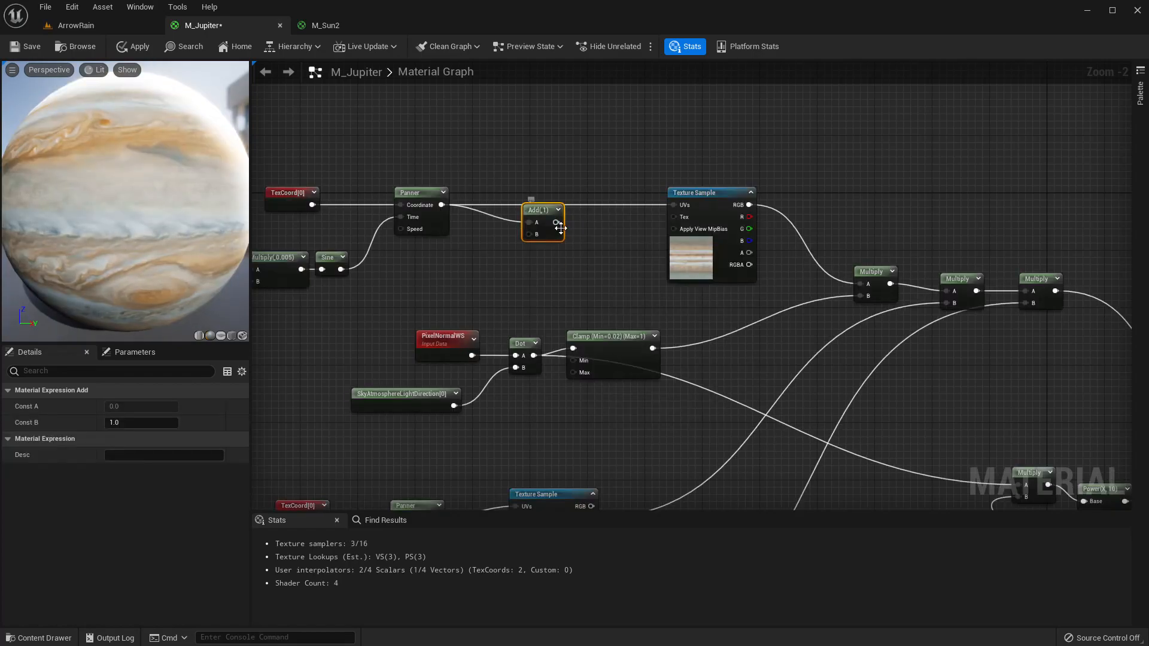
{"action": "left_click_drag", "start_coordinate": [557, 222], "coordinate": [674, 206]}
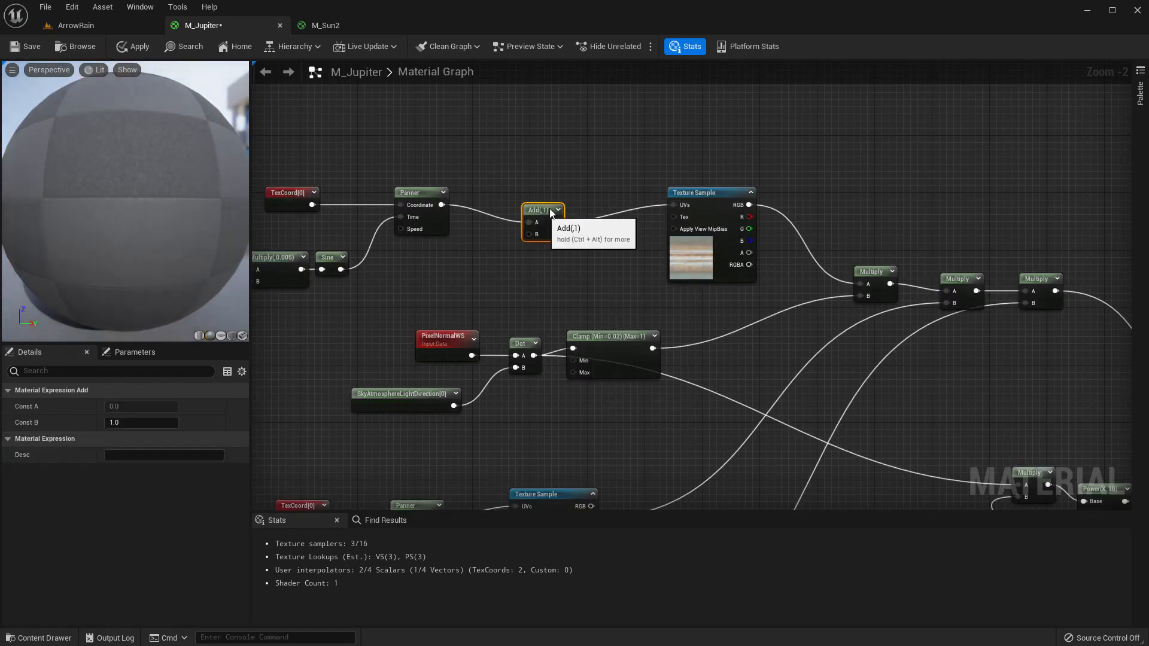
{"action": "left_click_drag", "start_coordinate": [551, 213], "coordinate": [564, 202]}
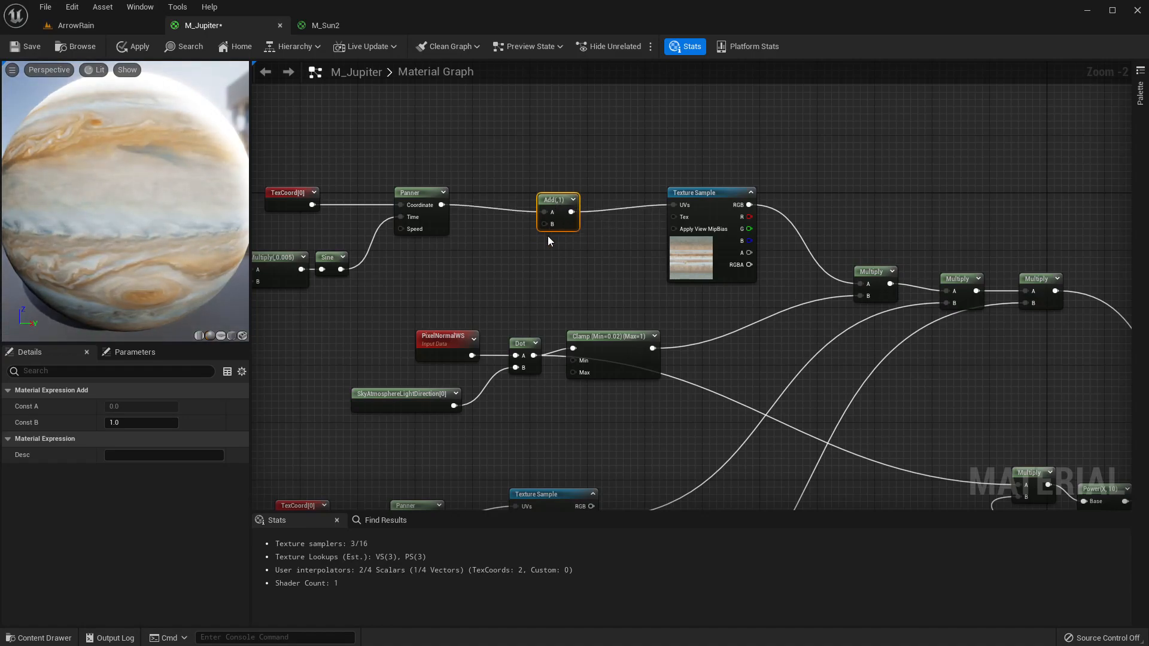
Select the pasted noise chain and wrap it in a comment titled "Turbulance UV".
{"action": "scroll", "coordinate": [532, 241], "scroll_direction": "down", "scroll_amount": 2}
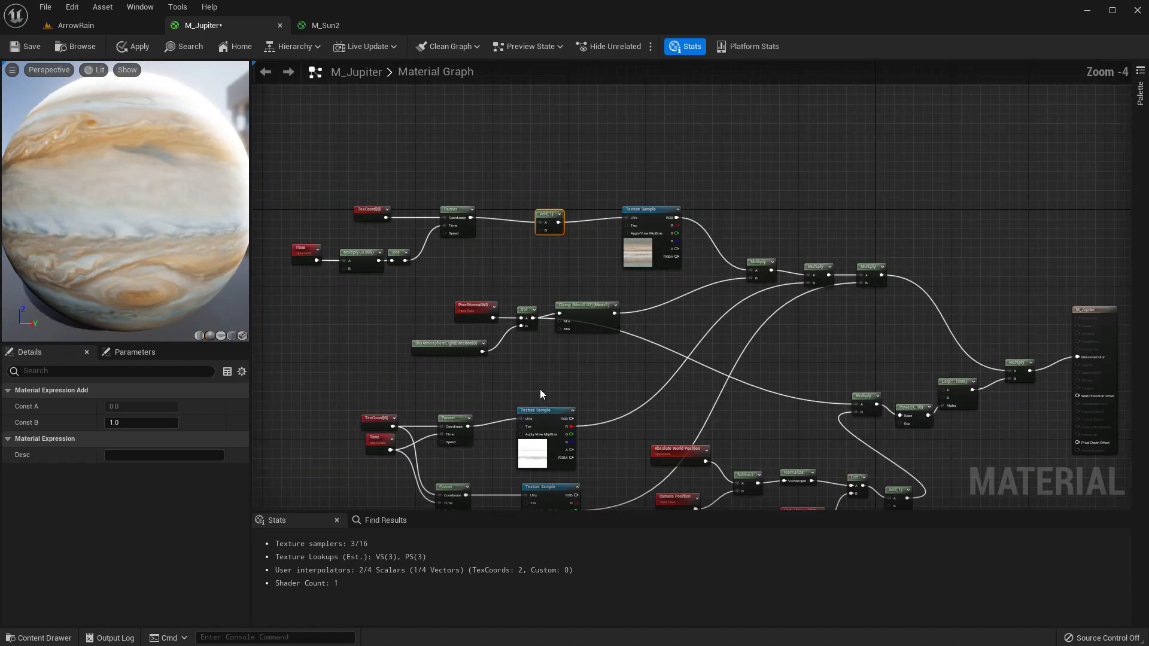
{"action": "right_click_drag", "start_coordinate": [540, 394], "coordinate": [508, 136]}
{"action": "scroll", "coordinate": [561, 278], "scroll_direction": "down", "scroll_amount": 2}
{"action": "scroll", "coordinate": [522, 394], "scroll_direction": "up", "scroll_amount": 2}
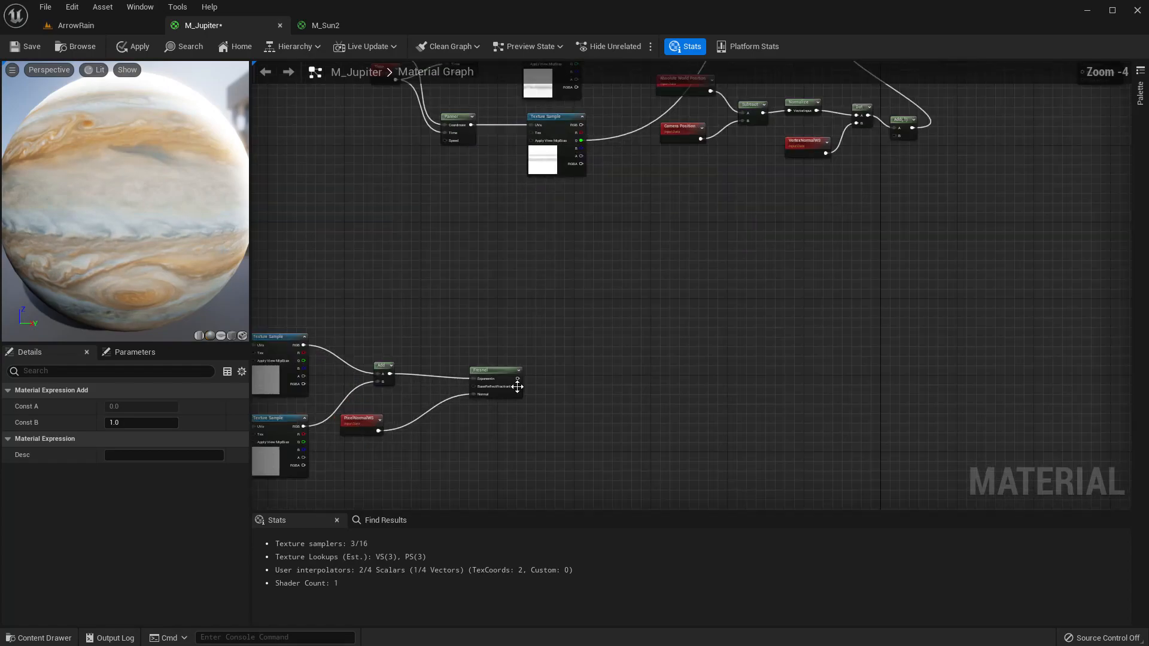
{"action": "scroll", "coordinate": [512, 397], "scroll_direction": "down", "scroll_amount": 3}
{"action": "right_click_drag", "start_coordinate": [489, 426], "coordinate": [550, 398]}
{"action": "left_click_drag", "start_coordinate": [329, 302], "coordinate": [584, 446]}
{"action": "key", "text": "c"}
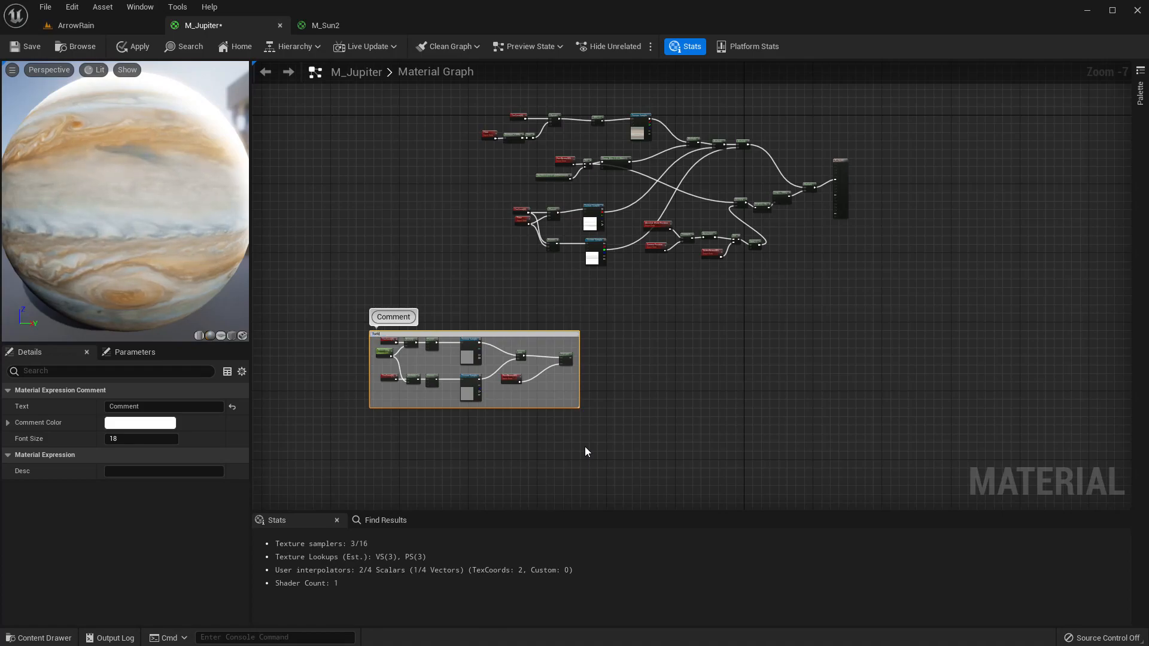
{"action": "type", "text": "Turbulance "}
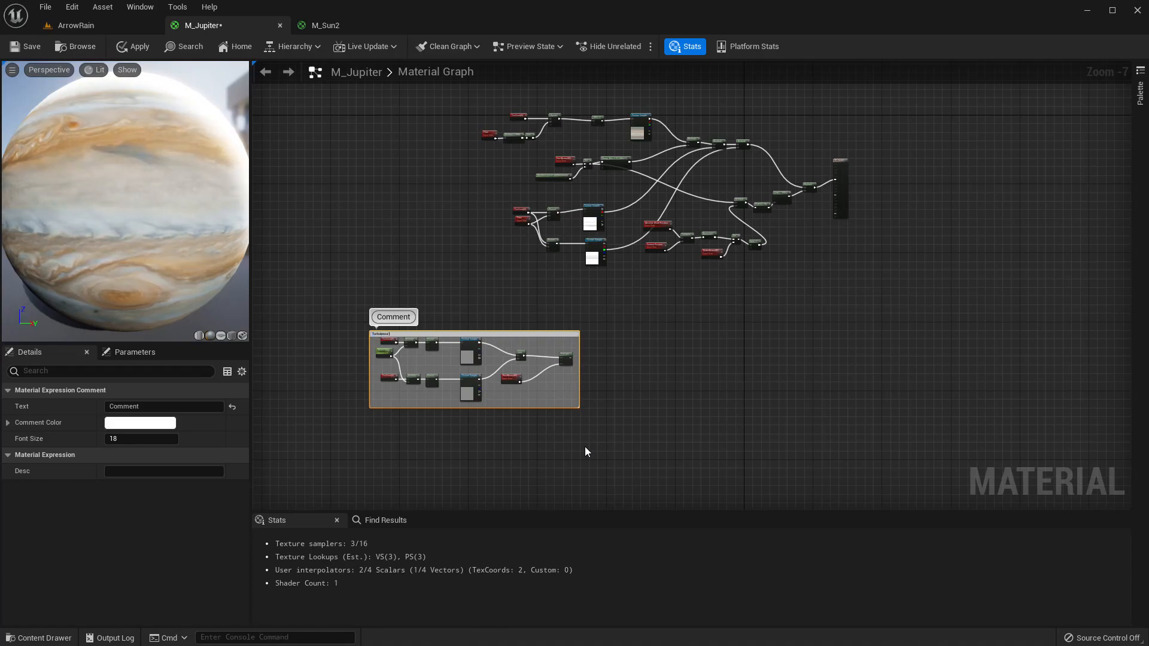
{"action": "type", "text": "UV"}
{"action": "key", "text": "Return"}
Connect the Fresnel output to the new Add node's B input.
{"action": "scroll", "coordinate": [590, 374], "scroll_direction": "up", "scroll_amount": 4}
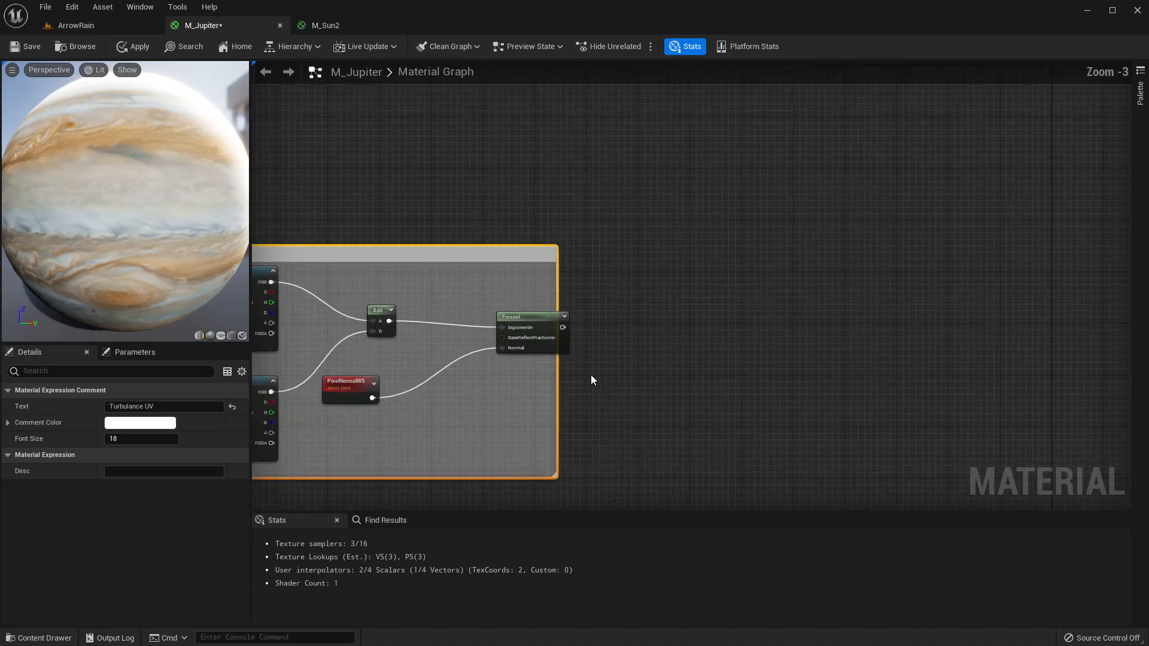
{"action": "right_click_drag", "start_coordinate": [623, 414], "coordinate": [732, 408]}
{"action": "left_click", "coordinate": [723, 401]}
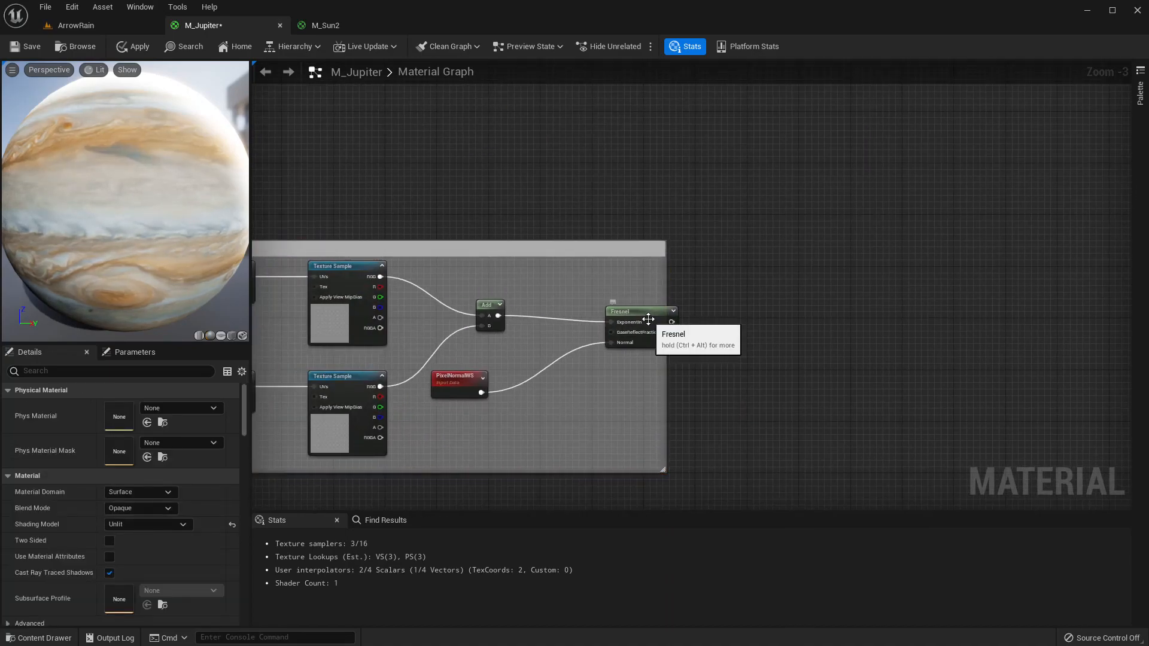
{"action": "left_click_drag", "start_coordinate": [648, 319], "coordinate": [711, 225]}
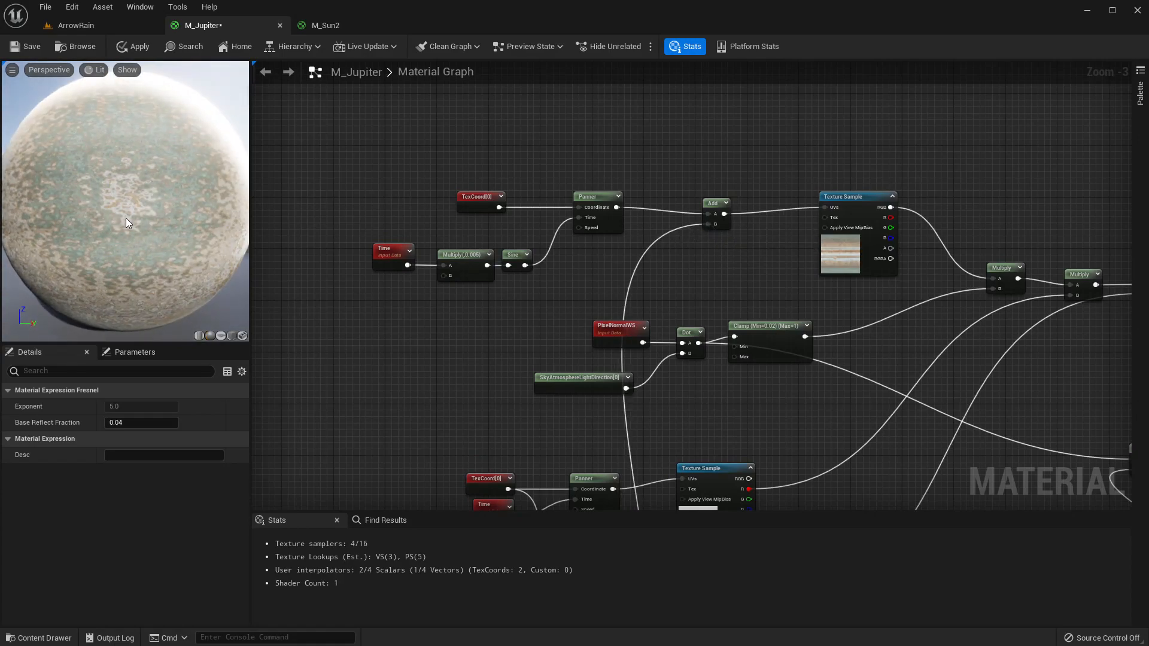
Rotate the preview sphere and examine the distorted bands.
{"action": "scroll", "coordinate": [126, 223], "scroll_direction": "up", "scroll_amount": 3}
{"action": "left_click_drag", "start_coordinate": [126, 223], "coordinate": [72, 218]}
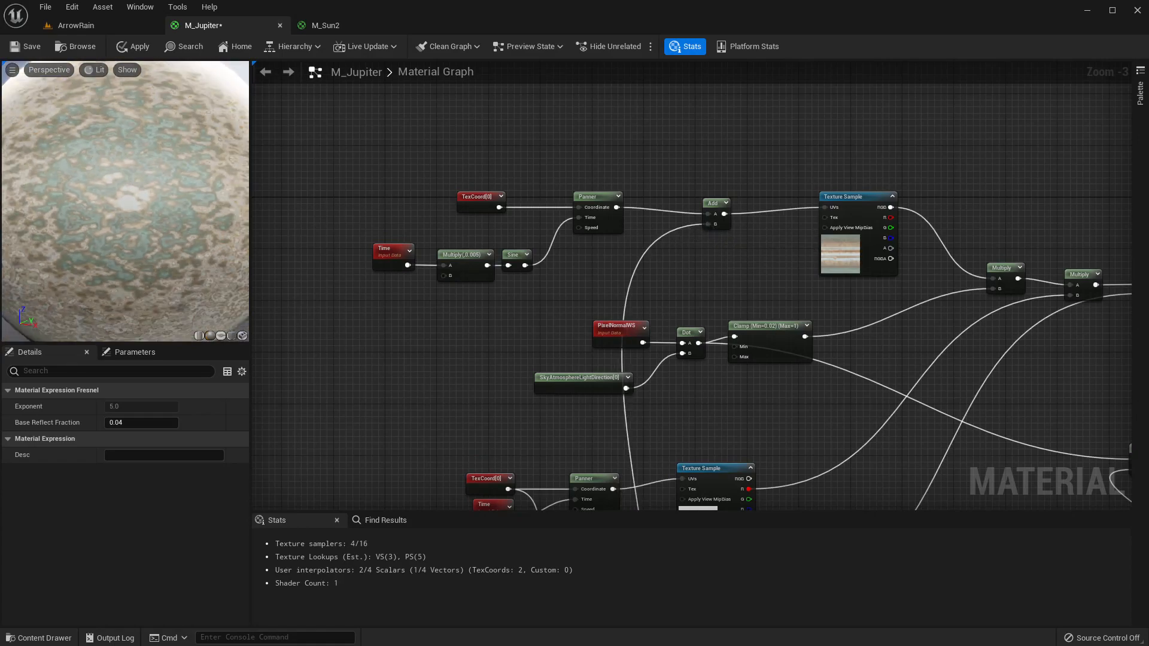
{"action": "right_click_drag", "start_coordinate": [126, 223], "coordinate": [126, 267]}
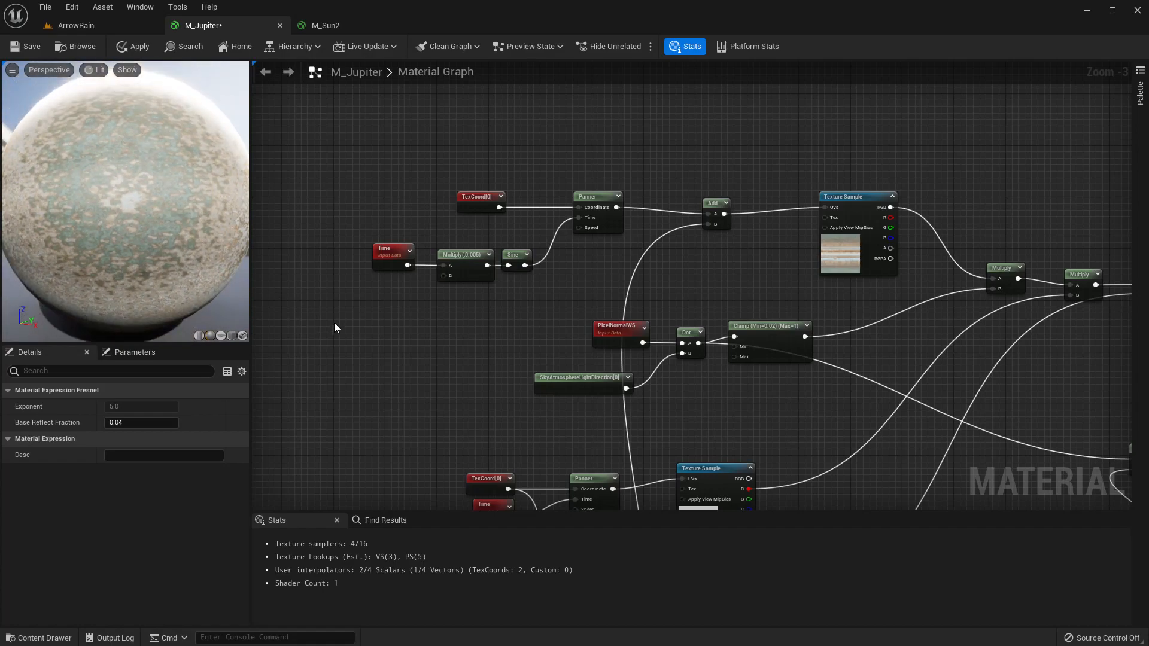
{"action": "right_click_drag", "start_coordinate": [403, 346], "coordinate": [375, 141]}
{"action": "scroll", "coordinate": [526, 362], "scroll_direction": "down", "scroll_amount": 4}
{"action": "right_click_drag", "start_coordinate": [538, 402], "coordinate": [515, 196]}
{"action": "scroll", "coordinate": [527, 300], "scroll_direction": "up", "scroll_amount": 2}
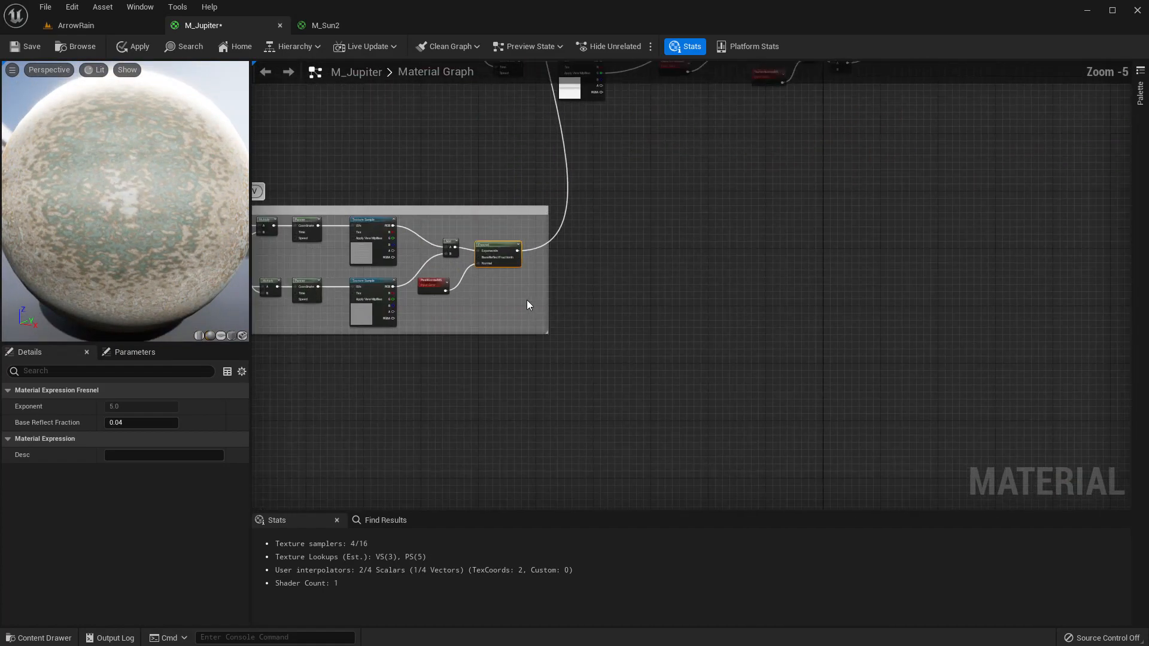
Add a Multiply node fed by the Fresnel output inside the Turbulance UV comment.
{"action": "left_click_drag", "start_coordinate": [546, 246], "coordinate": [625, 251]}
{"action": "scroll", "coordinate": [604, 242], "scroll_direction": "down", "scroll_amount": 2}
{"action": "scroll", "coordinate": [604, 247], "scroll_direction": "down", "scroll_amount": 1}
{"action": "left_click_drag", "start_coordinate": [516, 226], "coordinate": [424, 216]}
{"action": "right_click_drag", "start_coordinate": [579, 275], "coordinate": [662, 397]}
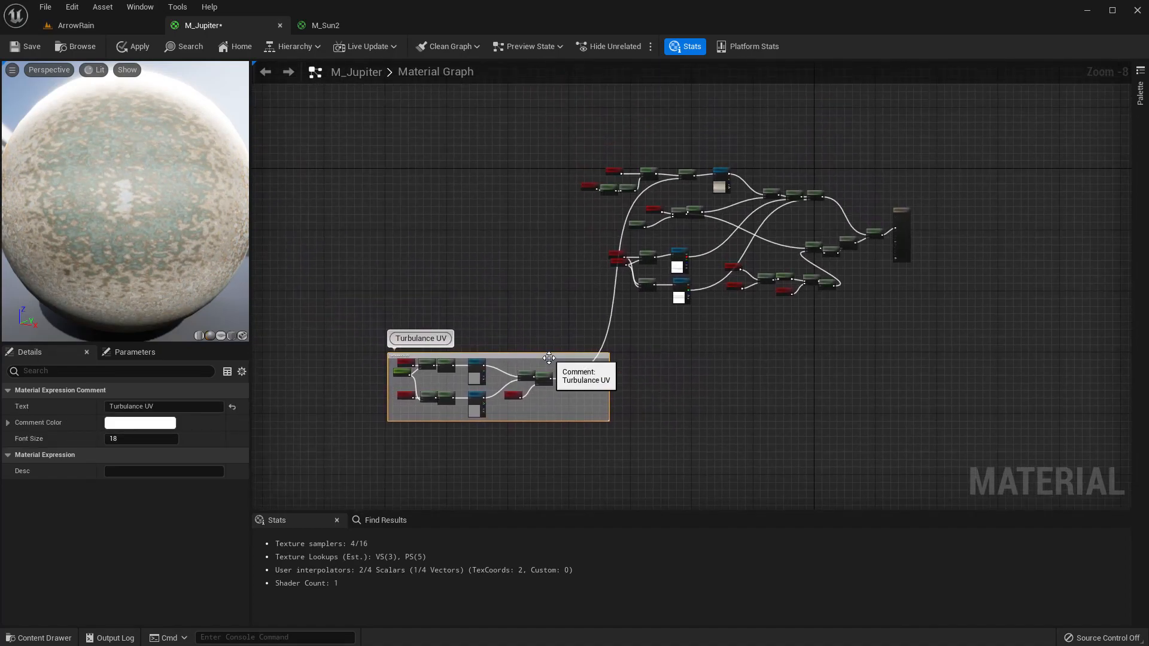
{"action": "left_click_drag", "start_coordinate": [532, 356], "coordinate": [554, 178]}
{"action": "scroll", "coordinate": [515, 256], "scroll_direction": "up", "scroll_amount": 5}
{"action": "type", "text": "multiply"}
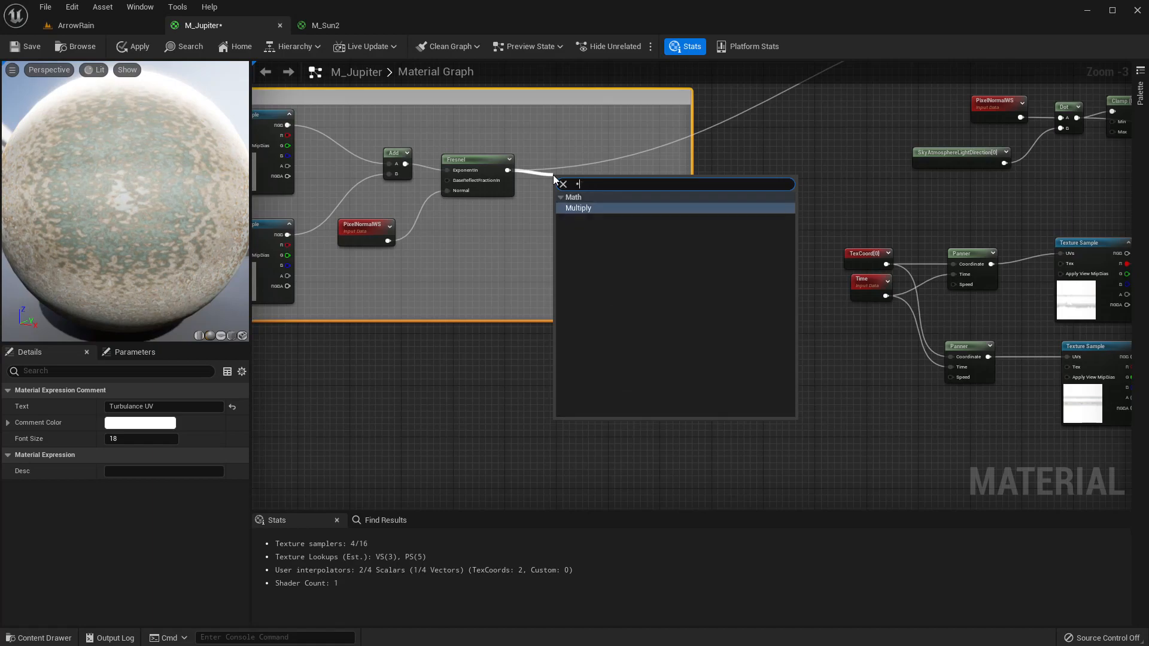
{"action": "key", "text": "Return"}
{"action": "right_click_drag", "start_coordinate": [336, 258], "coordinate": [302, 305]}
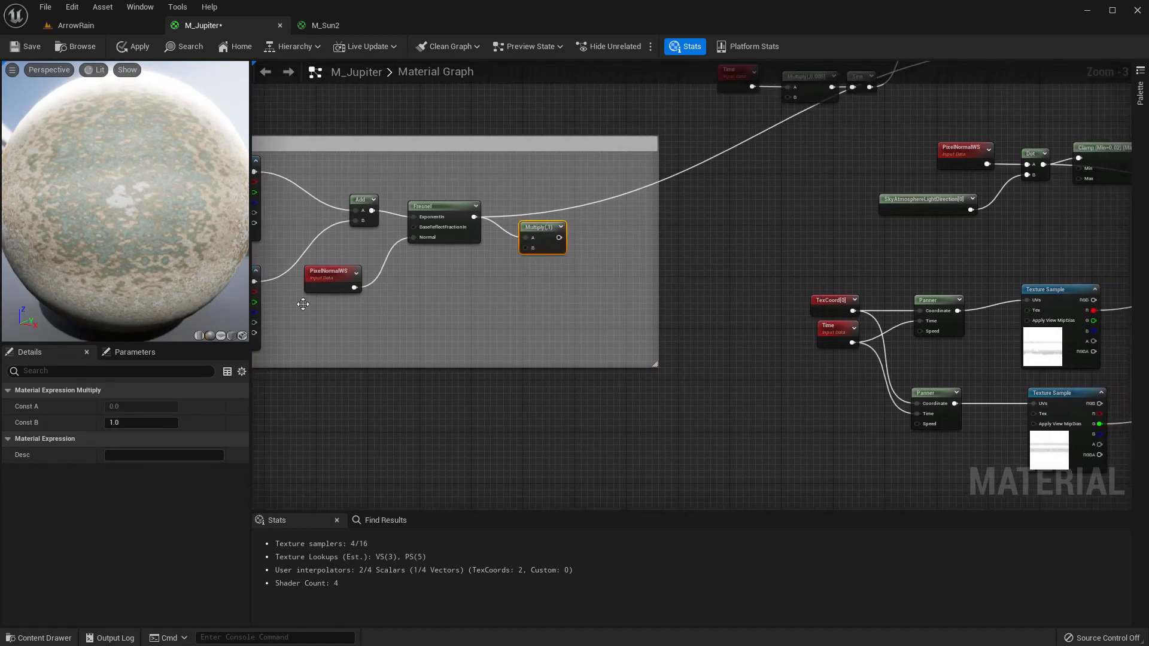
Set the Multiply's B constant to 0.001 and connect its output to the Add node's B input.
{"action": "left_click", "coordinate": [144, 421]}
{"action": "type", "text": ".0"}
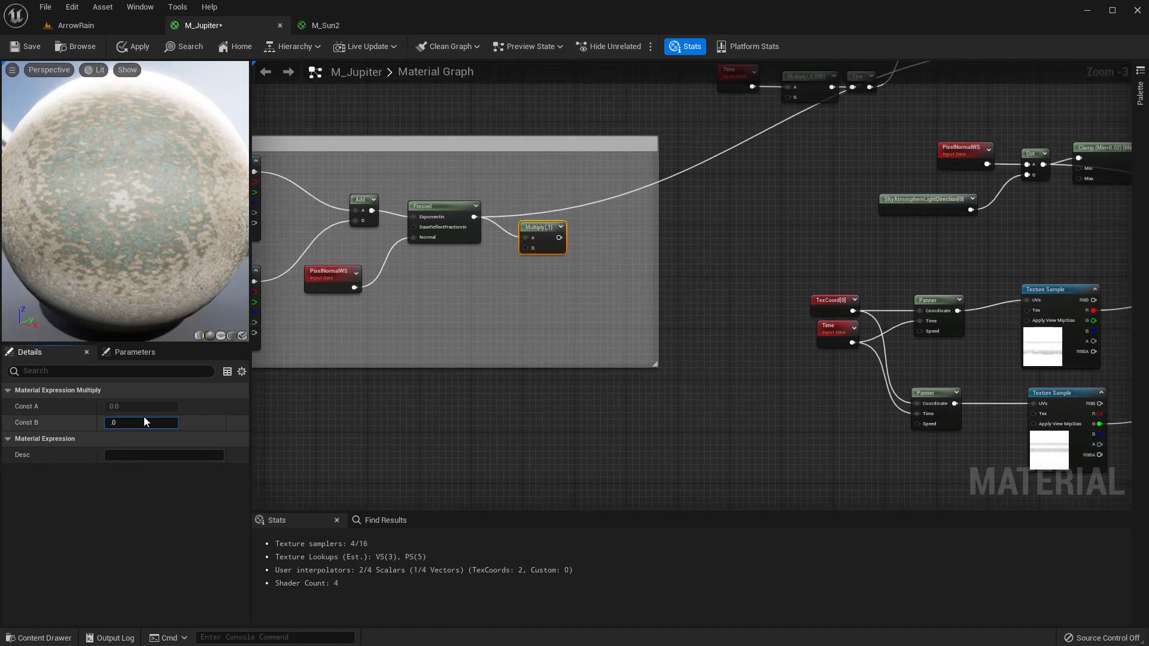
{"action": "type", "text": "01"}
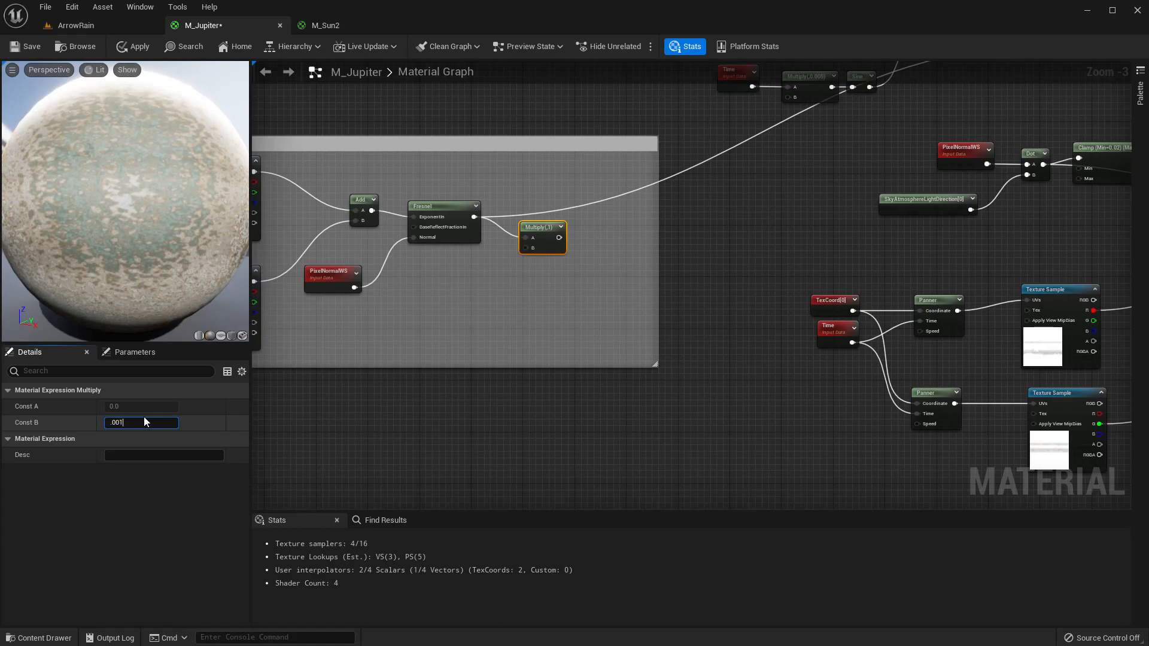
{"action": "key", "text": "Return"}
{"action": "left_click_drag", "start_coordinate": [569, 238], "coordinate": [633, 258]}
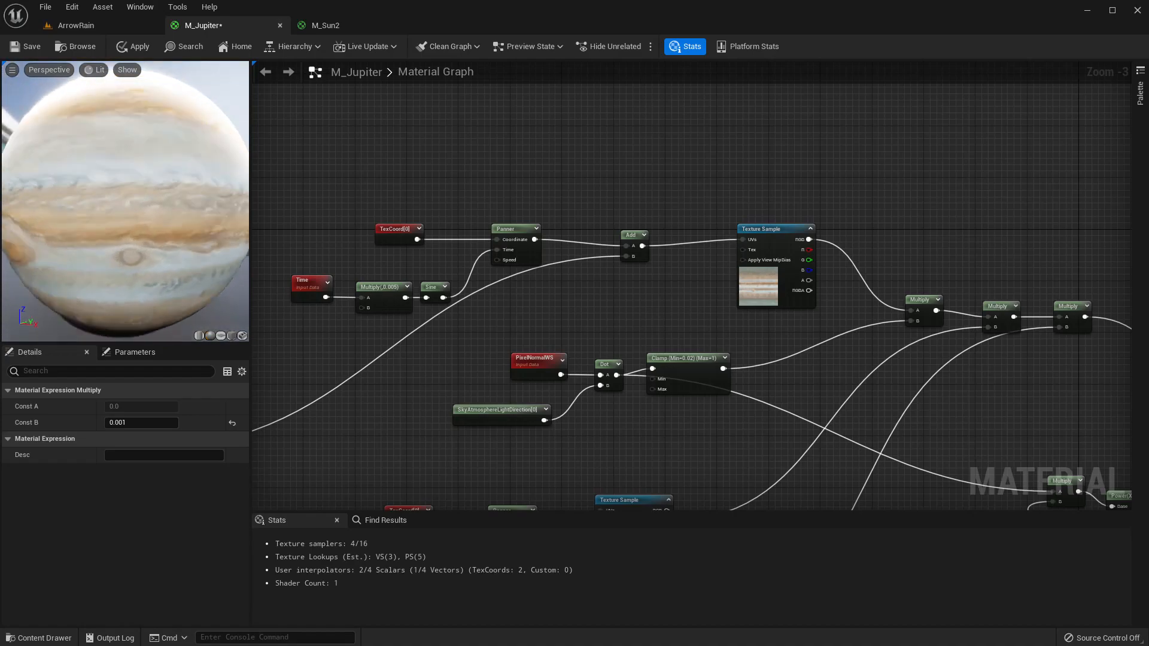
Rotate and zoom the preview sphere to inspect the turbulence.
{"action": "mouse_move", "coordinate": [136, 200]}
{"action": "left_mouse_down"}
{"action": "mouse_move", "coordinate": [233, 193]}
{"action": "mouse_move", "coordinate": [124, 198]}
{"action": "left_mouse_up"}
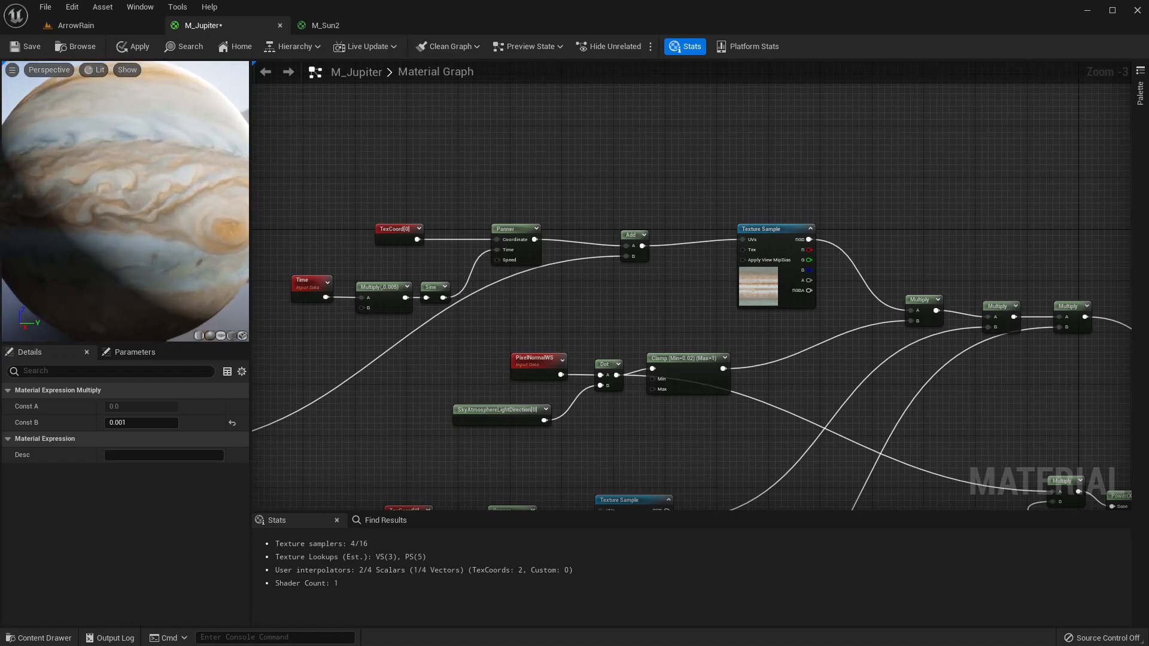
{"action": "scroll", "coordinate": [125, 200], "scroll_direction": "up", "scroll_amount": 5}
{"action": "scroll", "coordinate": [125, 200], "scroll_direction": "down", "scroll_amount": 2}
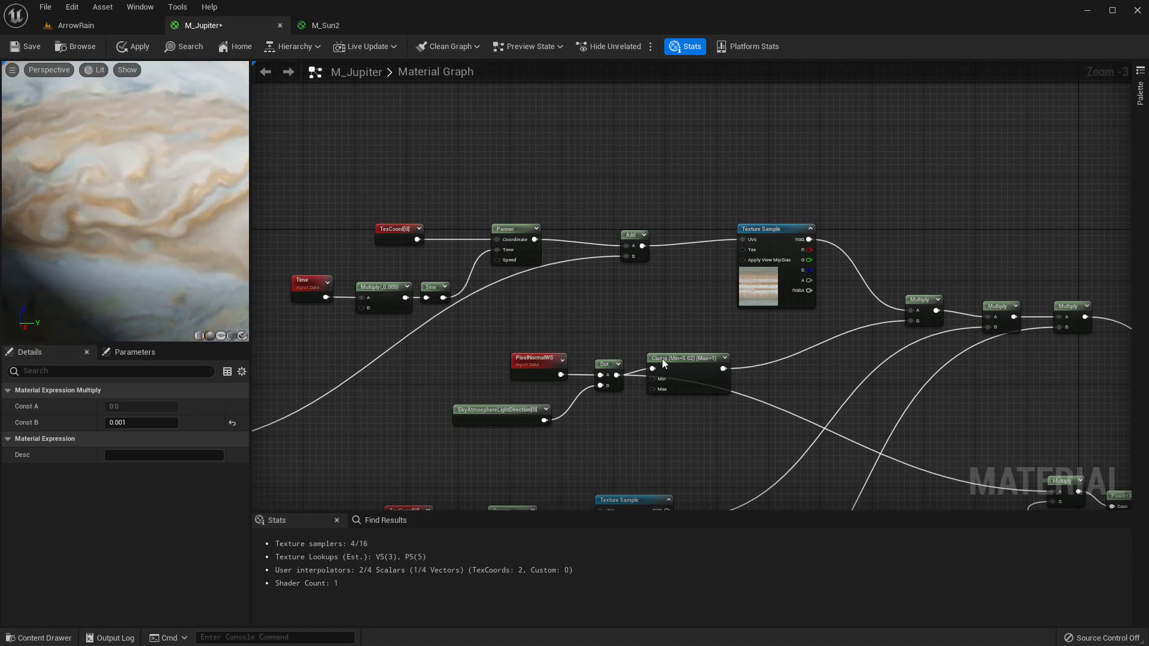
{"action": "right_click_drag", "start_coordinate": [567, 501], "coordinate": [594, 274]}
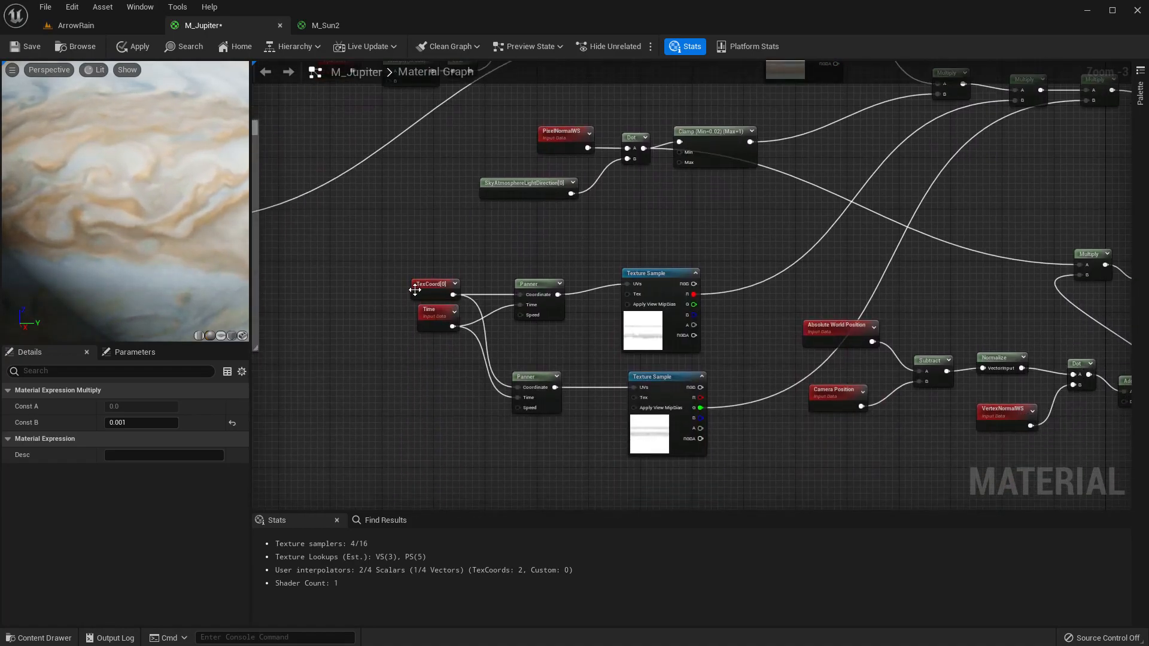
{"action": "key", "text": "Home"}
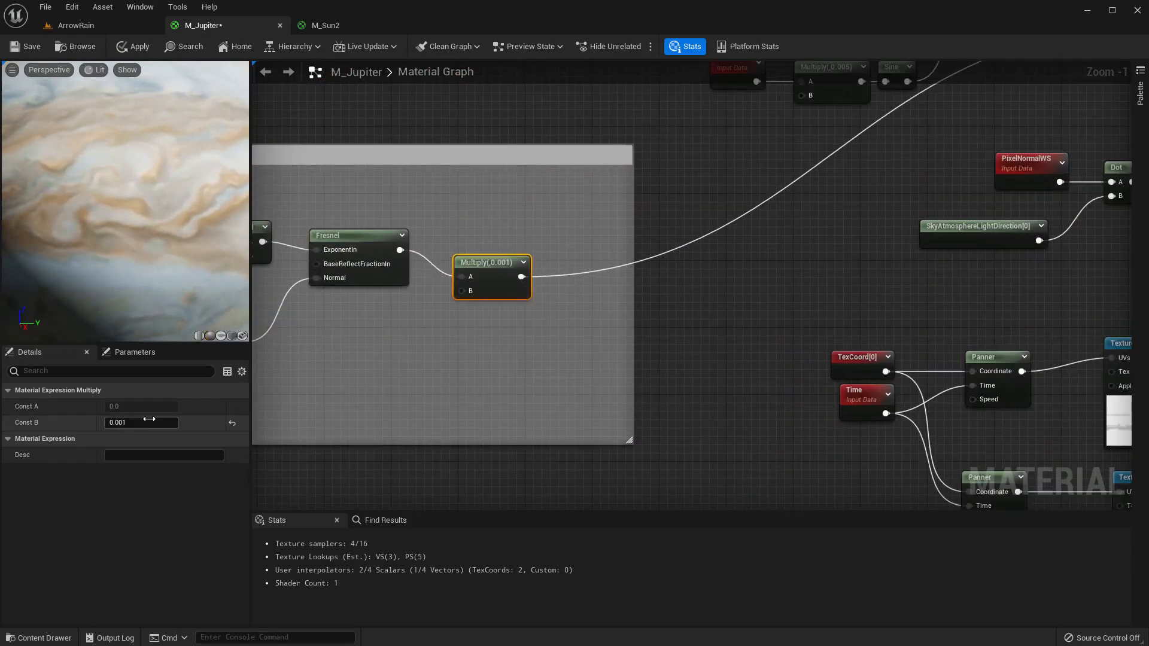
Set the Multiply's B constant to 0.01.
{"action": "left_click", "coordinate": [149, 422]}
{"action": "type", "text": "0.1"}
{"action": "key", "text": "Return"}
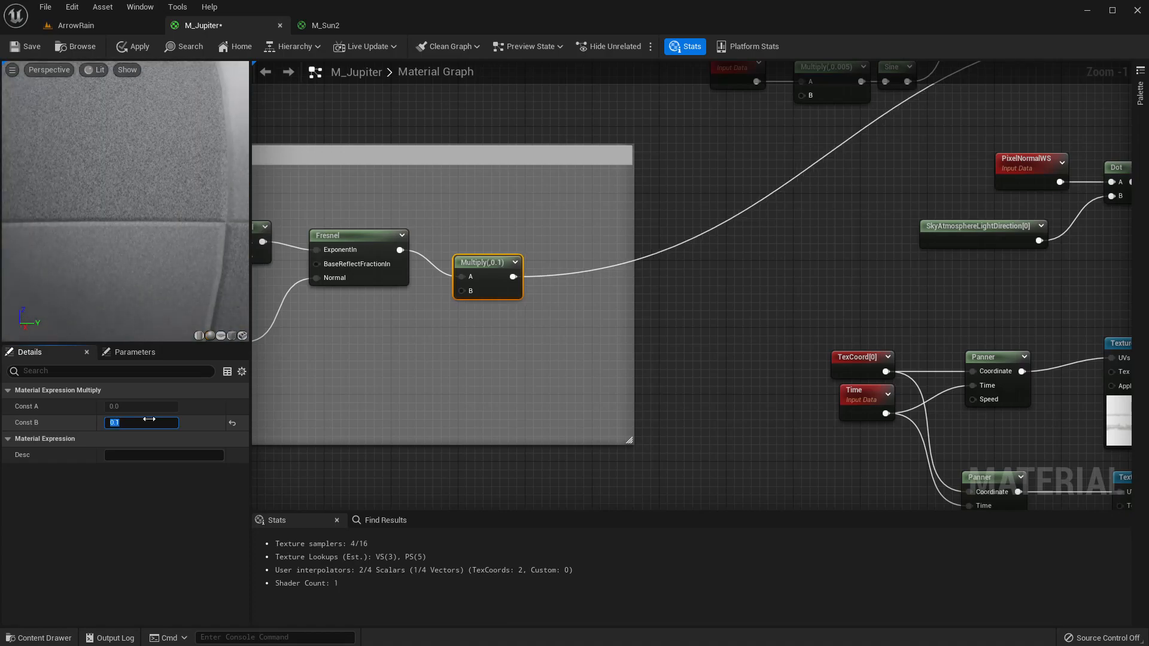
{"action": "type", "text": "0.01"}
{"action": "key", "text": "Return"}
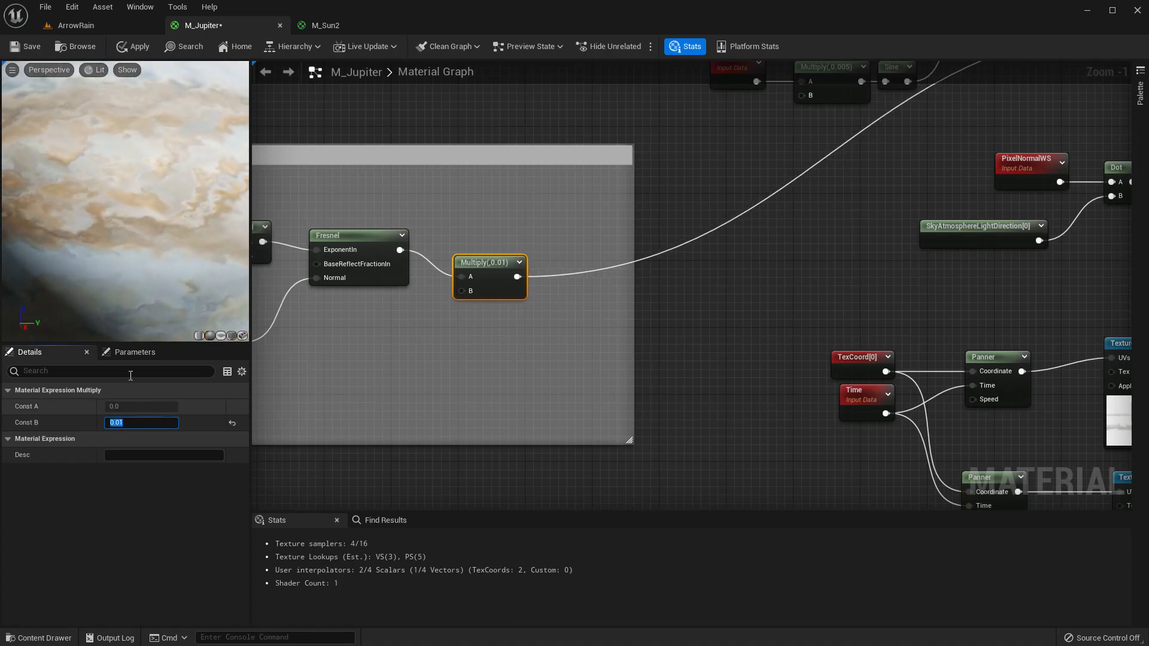
Rotate and zoom the preview sphere to inspect the band turbulence.
{"action": "right_click_drag", "start_coordinate": [126, 263], "coordinate": [127, 320]}
{"action": "left_click_drag", "start_coordinate": [127, 239], "coordinate": [174, 240]}
{"action": "scroll", "coordinate": [163, 233], "scroll_direction": "up", "scroll_amount": 6}
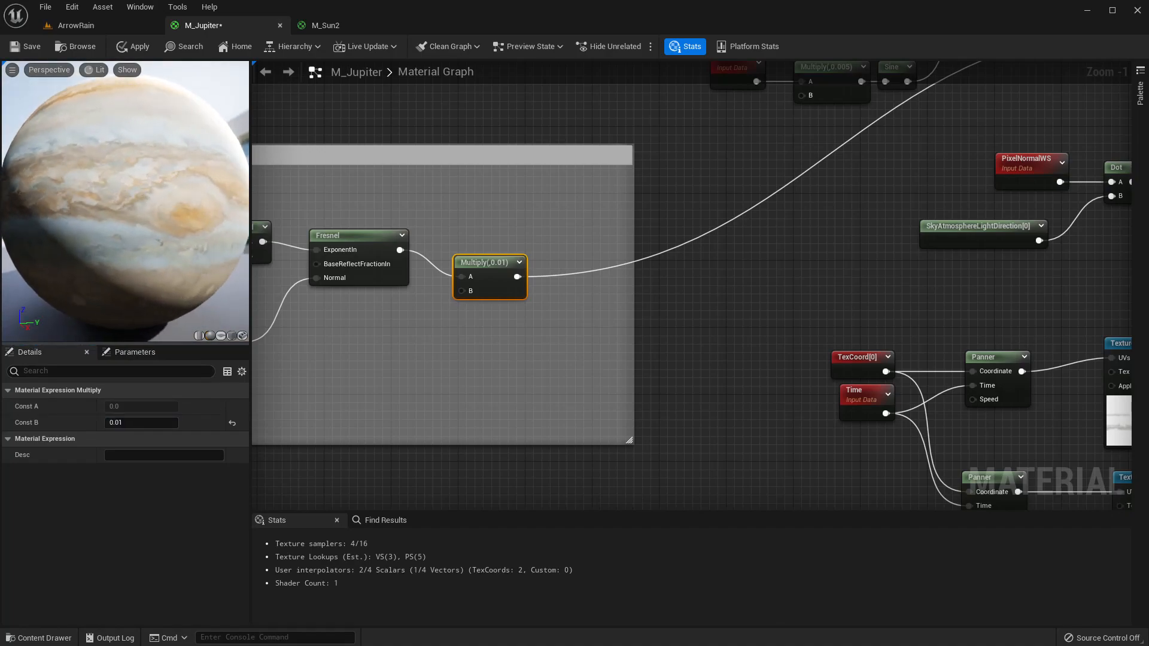
{"action": "left_click_drag", "start_coordinate": [105, 223], "coordinate": [158, 230]}
{"action": "right_click_drag", "start_coordinate": [149, 249], "coordinate": [149, 299]}
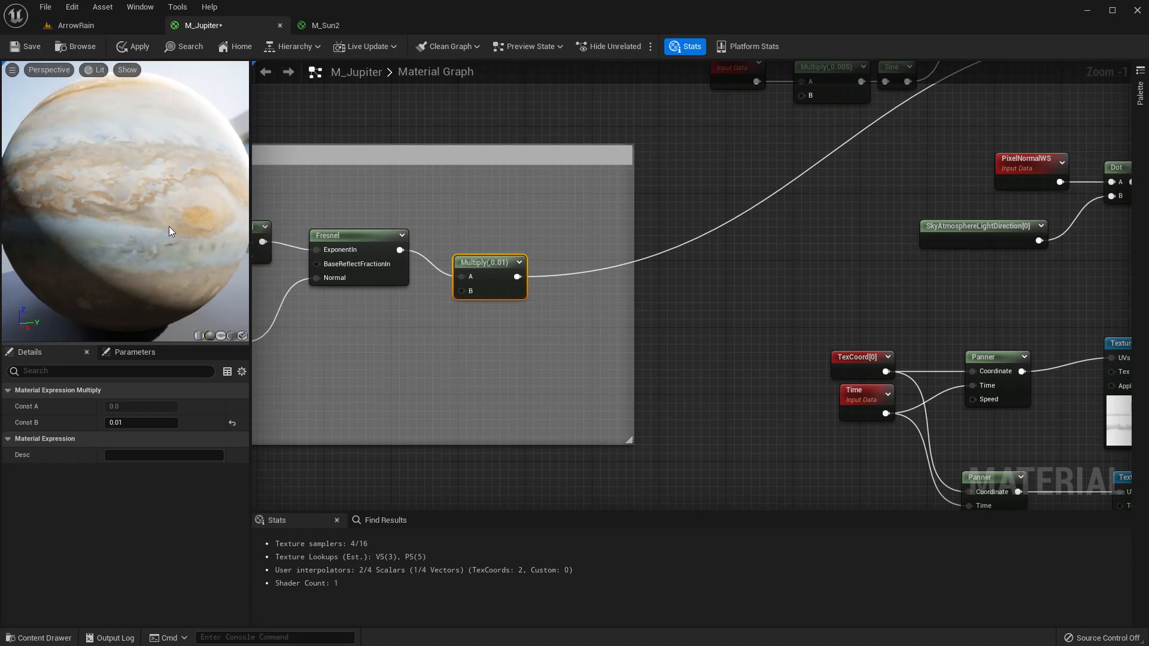
{"action": "mouse_move", "coordinate": [143, 247]}
{"action": "left_mouse_down"}
{"action": "mouse_move", "coordinate": [84, 245]}
{"action": "mouse_move", "coordinate": [140, 245]}
{"action": "left_mouse_up"}
{"action": "scroll", "coordinate": [146, 202], "scroll_direction": "up", "scroll_amount": 4}
{"action": "scroll", "coordinate": [146, 202], "scroll_direction": "down", "scroll_amount": 2}
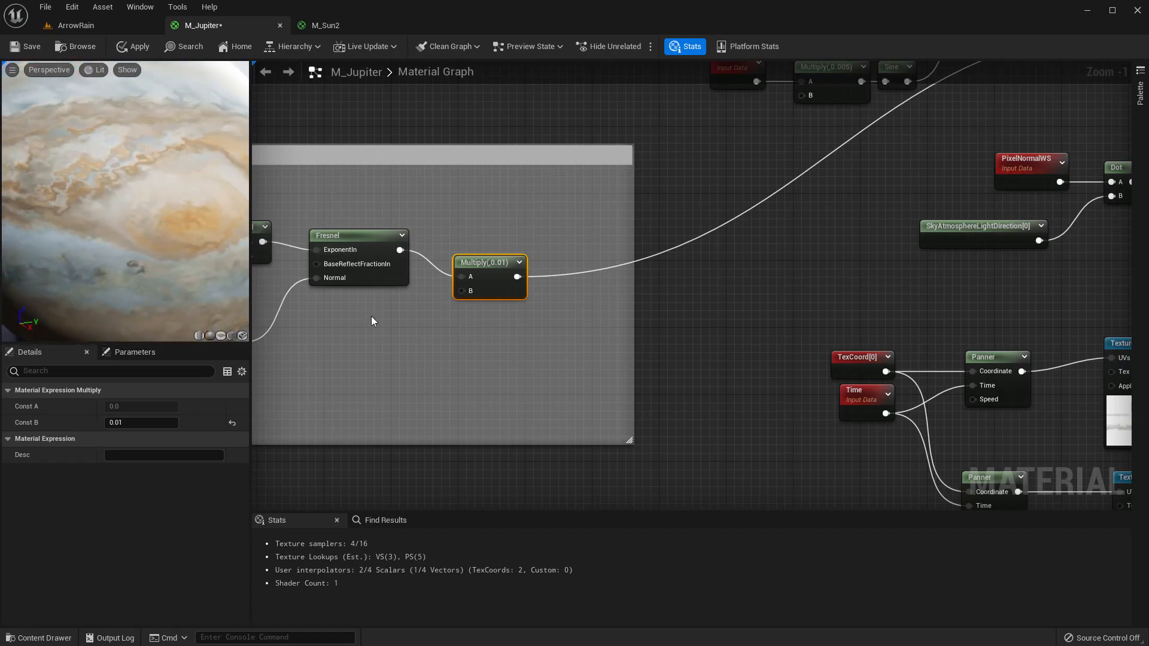
Set the NoiseTiling parameter's default value to 5.
{"action": "right_click_drag", "start_coordinate": [371, 320], "coordinate": [637, 309]}
{"action": "scroll", "coordinate": [637, 310], "scroll_direction": "down", "scroll_amount": 2}
{"action": "right_click_drag", "start_coordinate": [307, 271], "coordinate": [675, 277]}
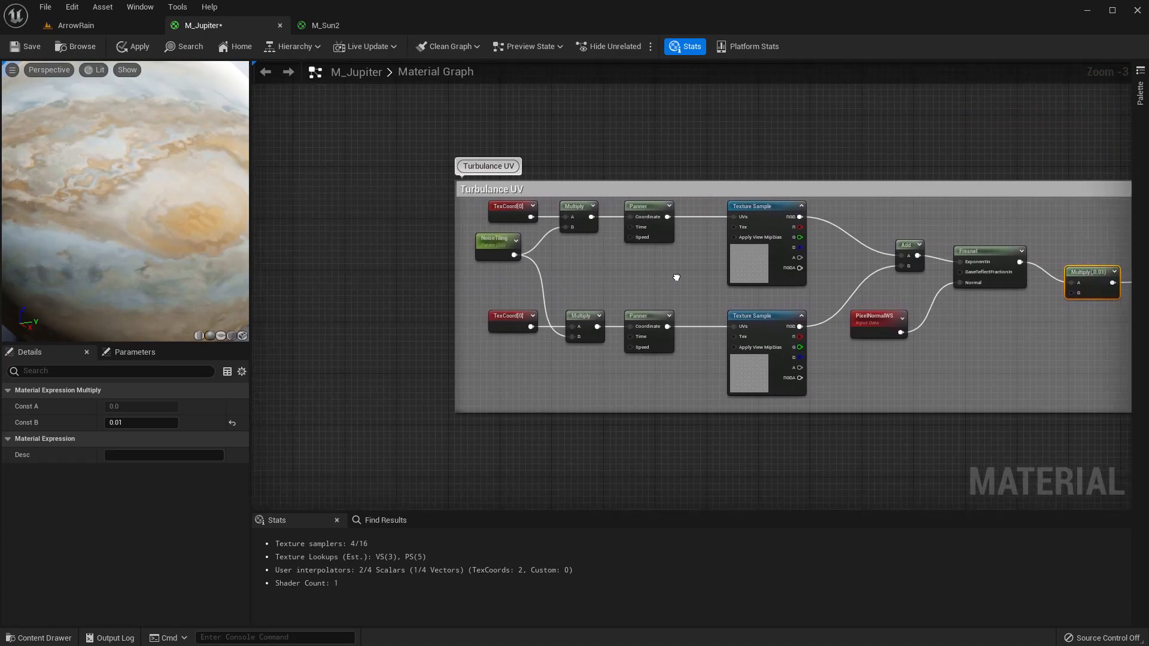
{"action": "scroll", "coordinate": [519, 264], "scroll_direction": "up", "scroll_amount": 2}
{"action": "left_click", "coordinate": [506, 245]}
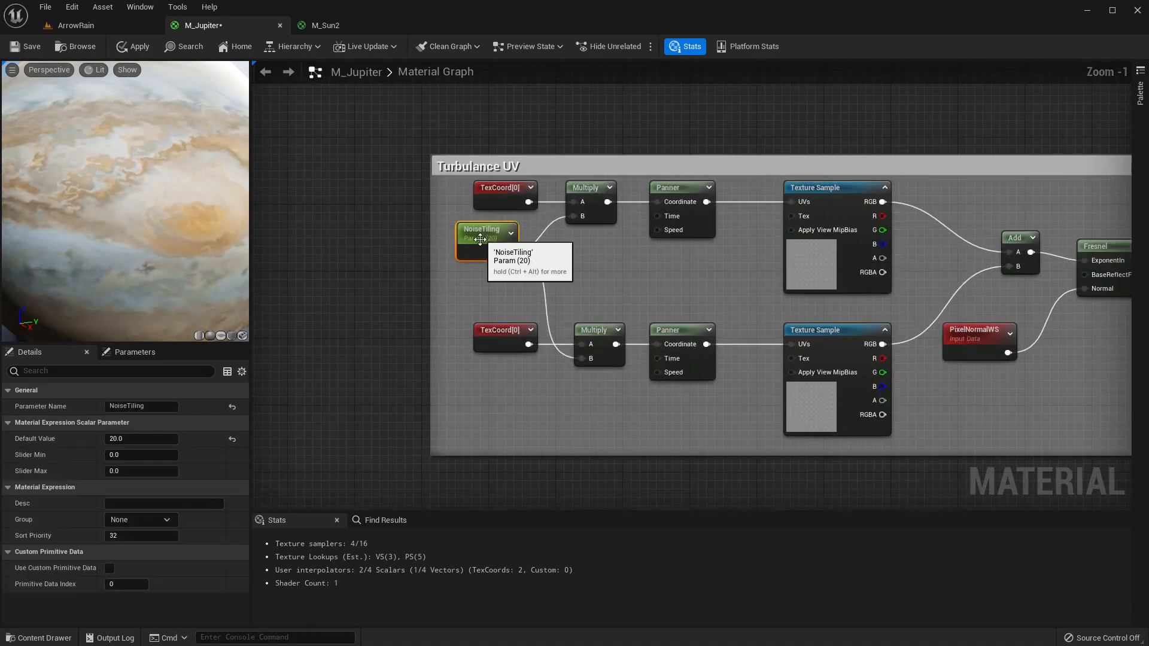
{"action": "left_click", "coordinate": [142, 440]}
{"action": "type", "text": "5"}
{"action": "key", "text": "Return"}
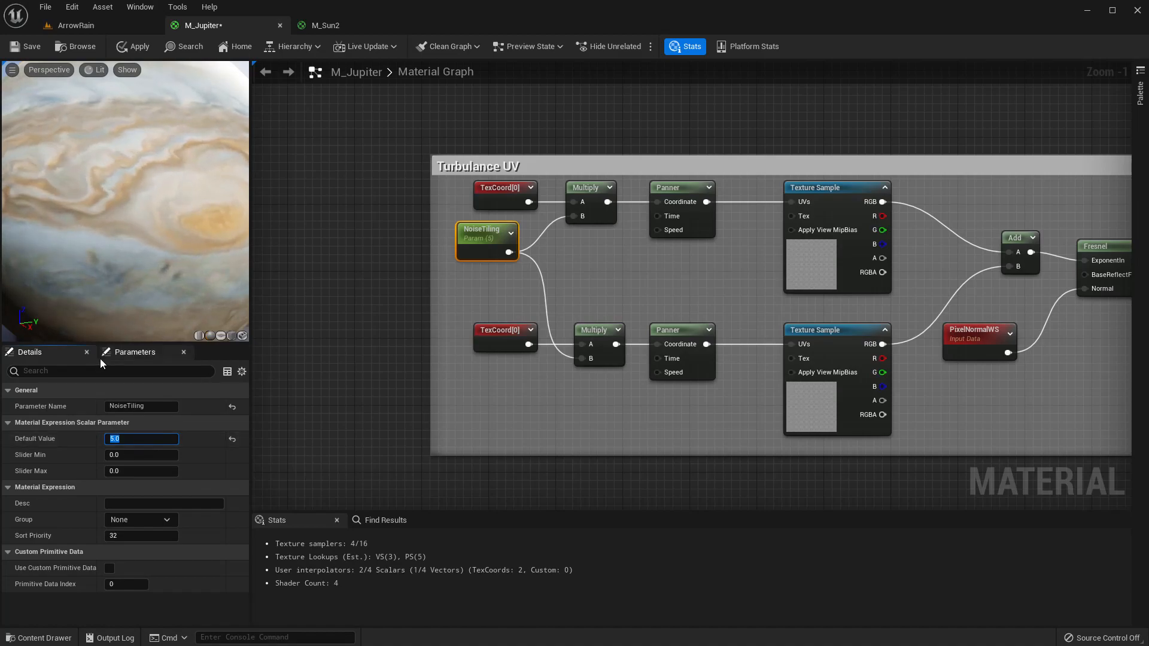
{"action": "scroll", "coordinate": [182, 142], "scroll_direction": "down", "scroll_amount": 2}
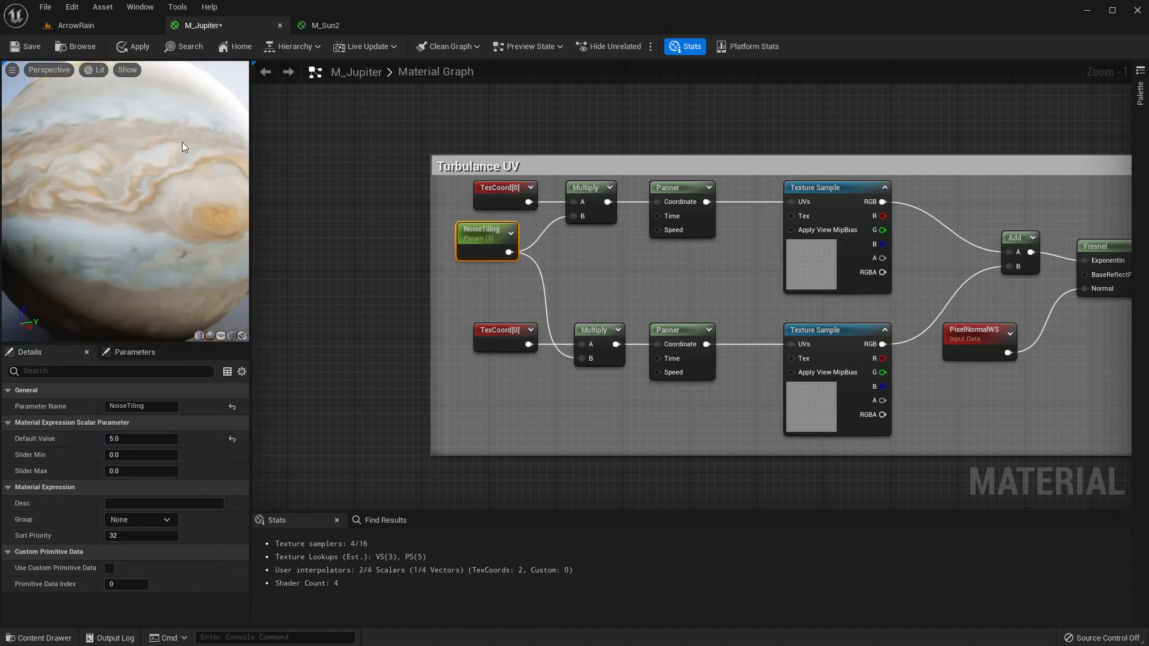
Rotate the preview sphere to inspect the turbulence effect on the bands.
{"action": "left_click_drag", "start_coordinate": [174, 205], "coordinate": [90, 203]}
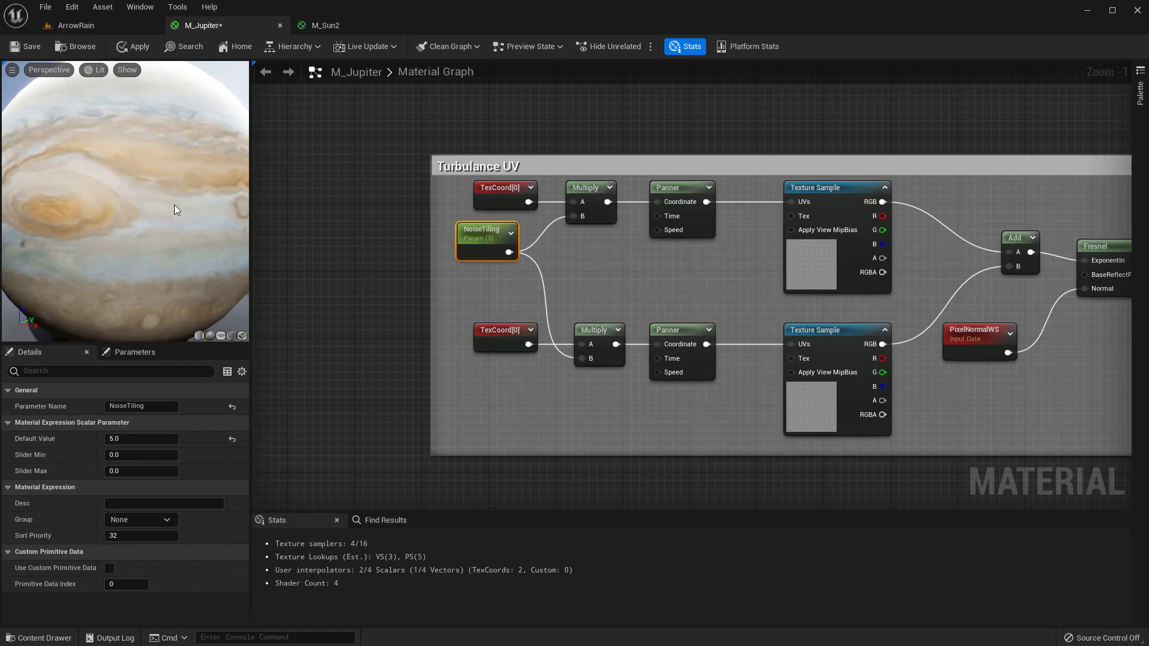
{"action": "left_click_drag", "start_coordinate": [153, 181], "coordinate": [227, 182]}
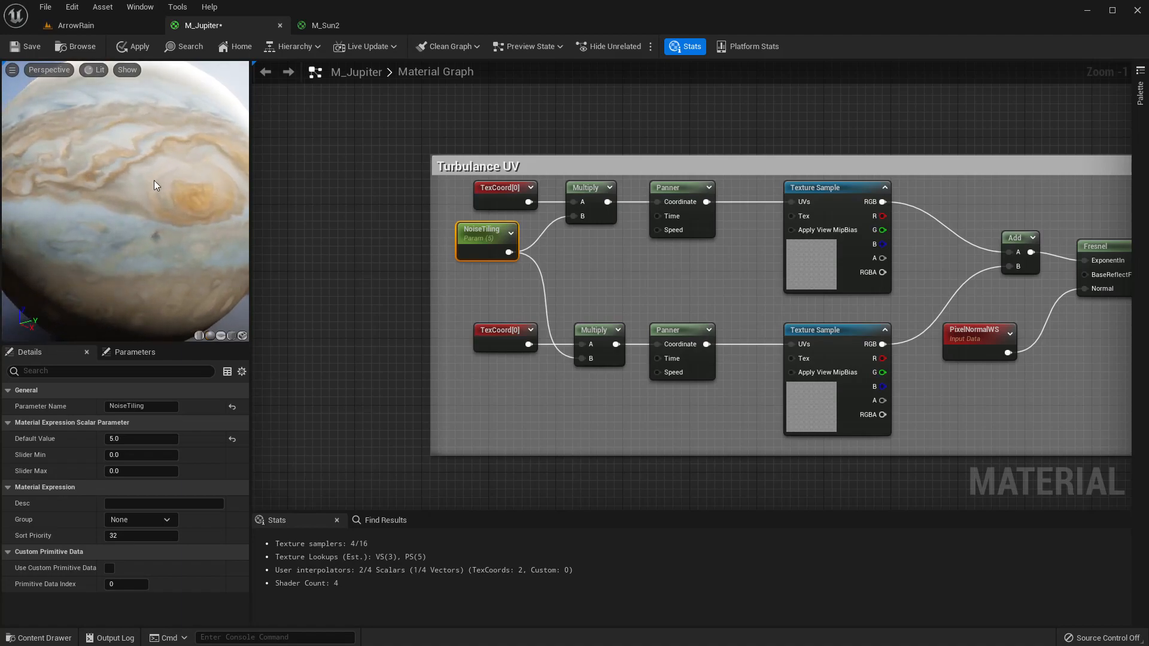
{"action": "left_click_drag", "start_coordinate": [97, 207], "coordinate": [132, 234]}
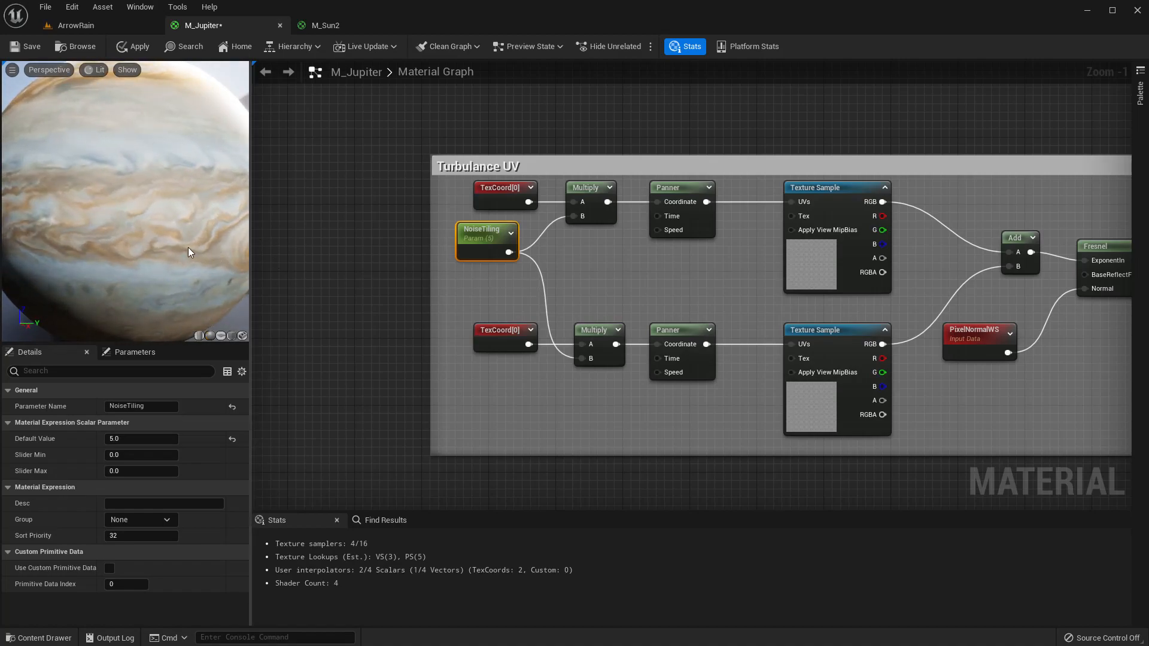
{"action": "mouse_move", "coordinate": [188, 247]}
{"action": "left_mouse_down"}
{"action": "mouse_move", "coordinate": [170, 230]}
{"action": "mouse_move", "coordinate": [177, 242]}
{"action": "left_mouse_up"}
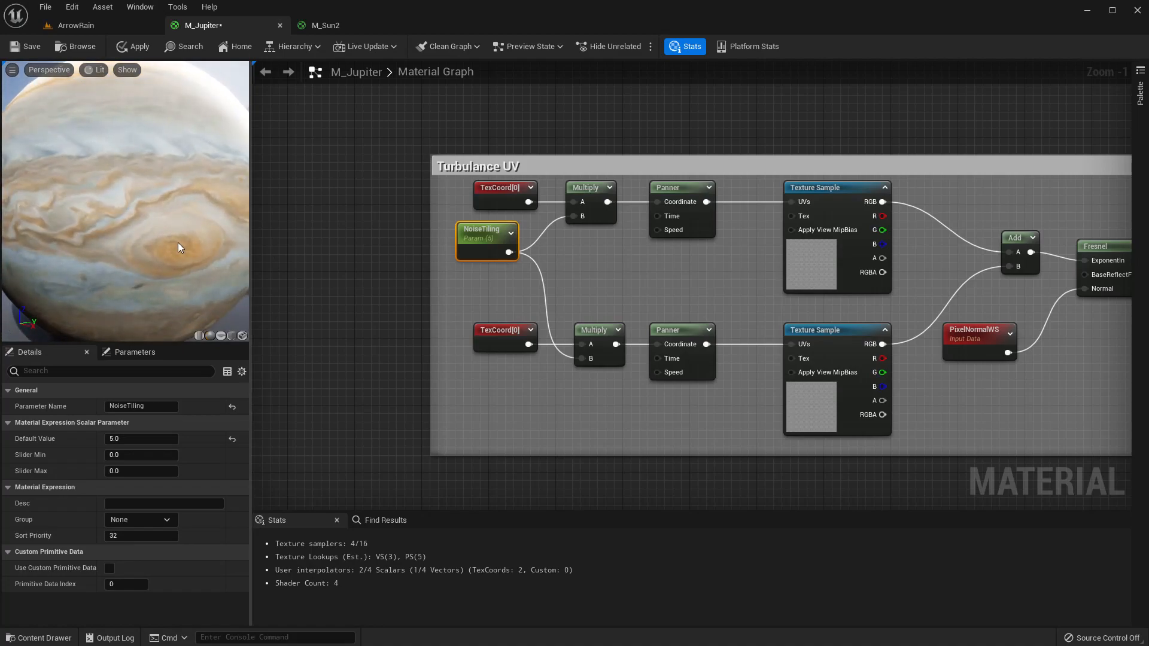
Set the upper turbulence Panner's Speed Y to -0.01.
{"action": "left_click", "coordinate": [670, 332]}
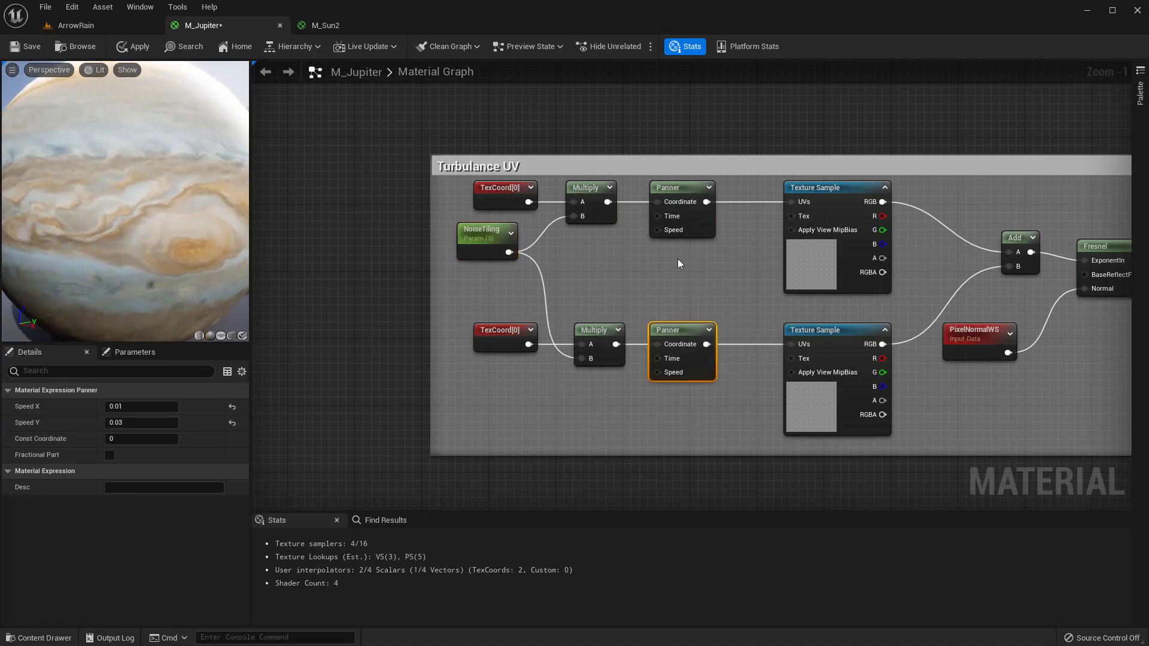
{"action": "left_click", "coordinate": [681, 187]}
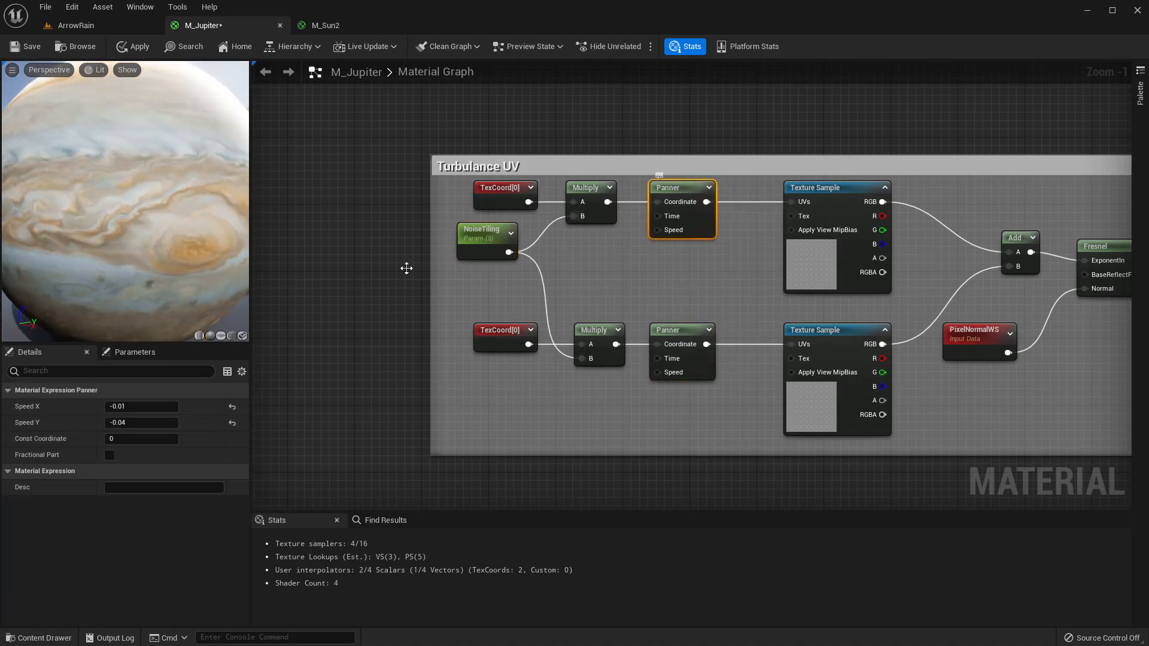
{"action": "left_click", "coordinate": [154, 423]}
{"action": "type", "text": "-0.01"}
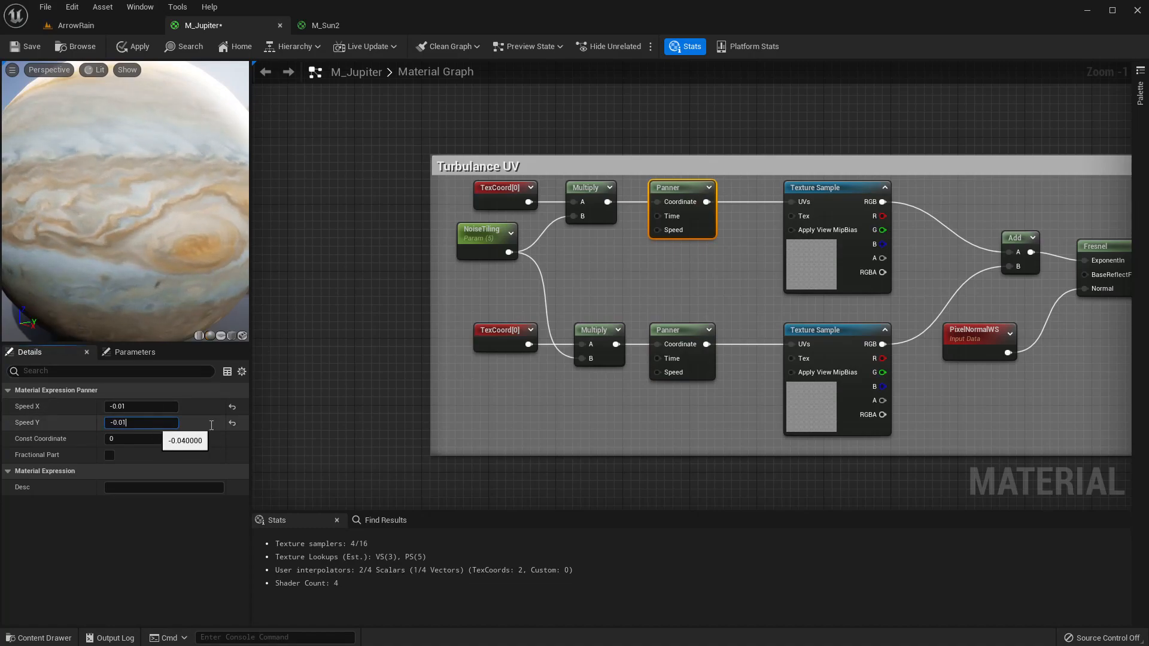
{"action": "key", "text": "Return"}
Set the lower turbulence Panner's Speed Y to 0.01.
{"action": "left_click", "coordinate": [688, 332]}
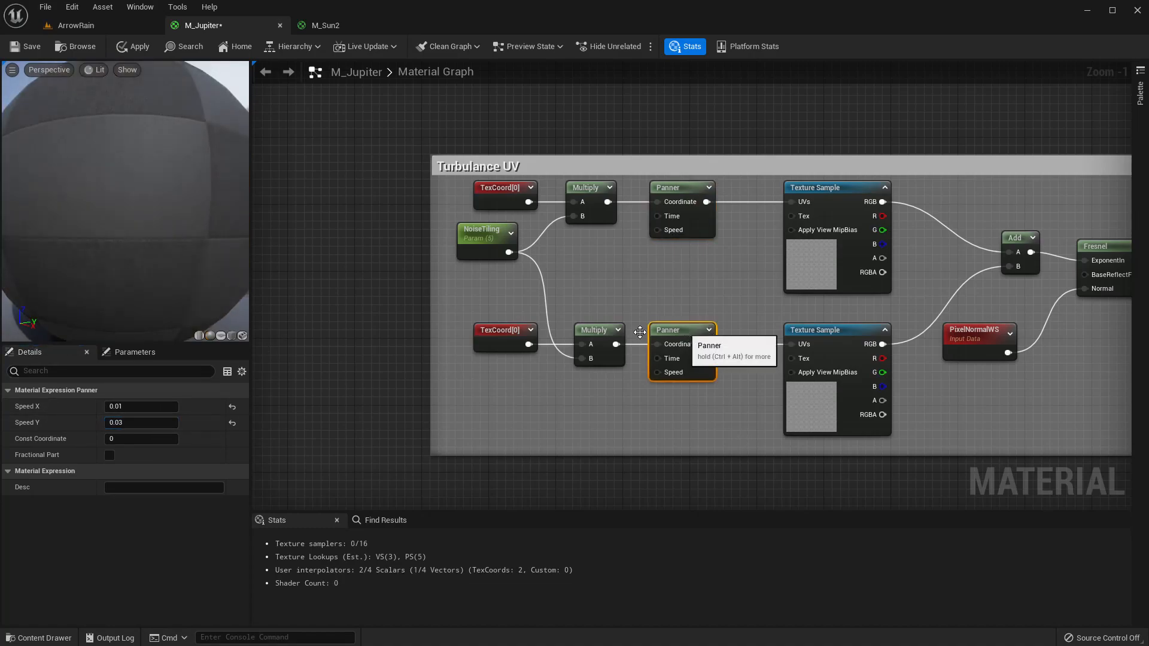
{"action": "left_click", "coordinate": [162, 423]}
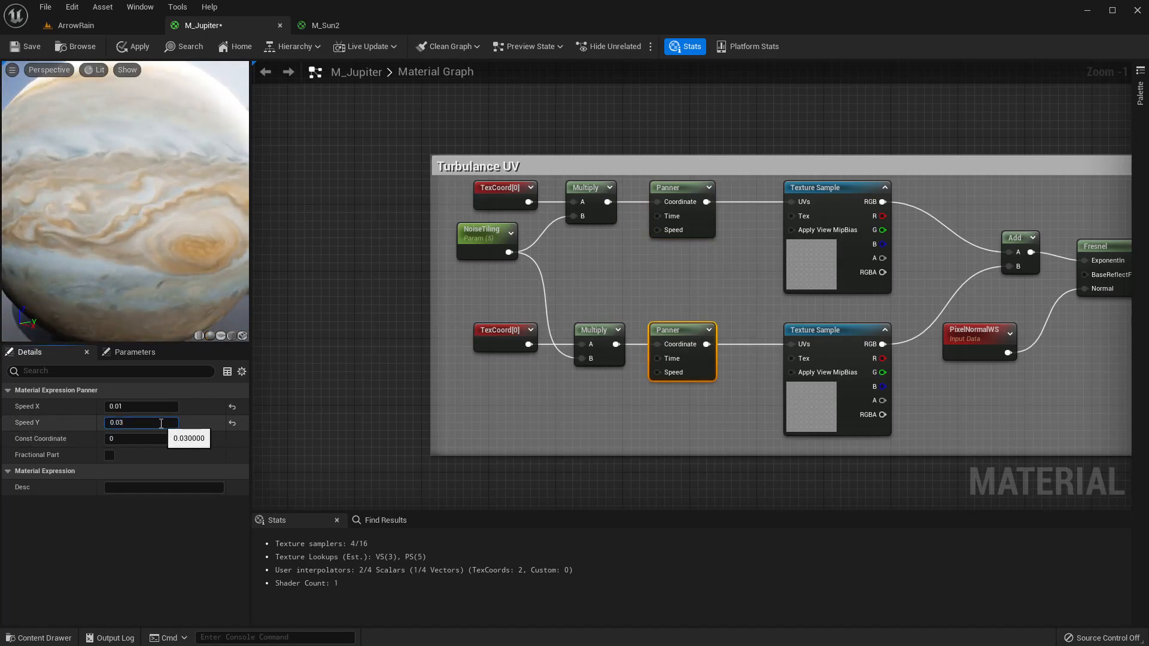
{"action": "type", "text": "1"}
{"action": "key", "text": "Return"}
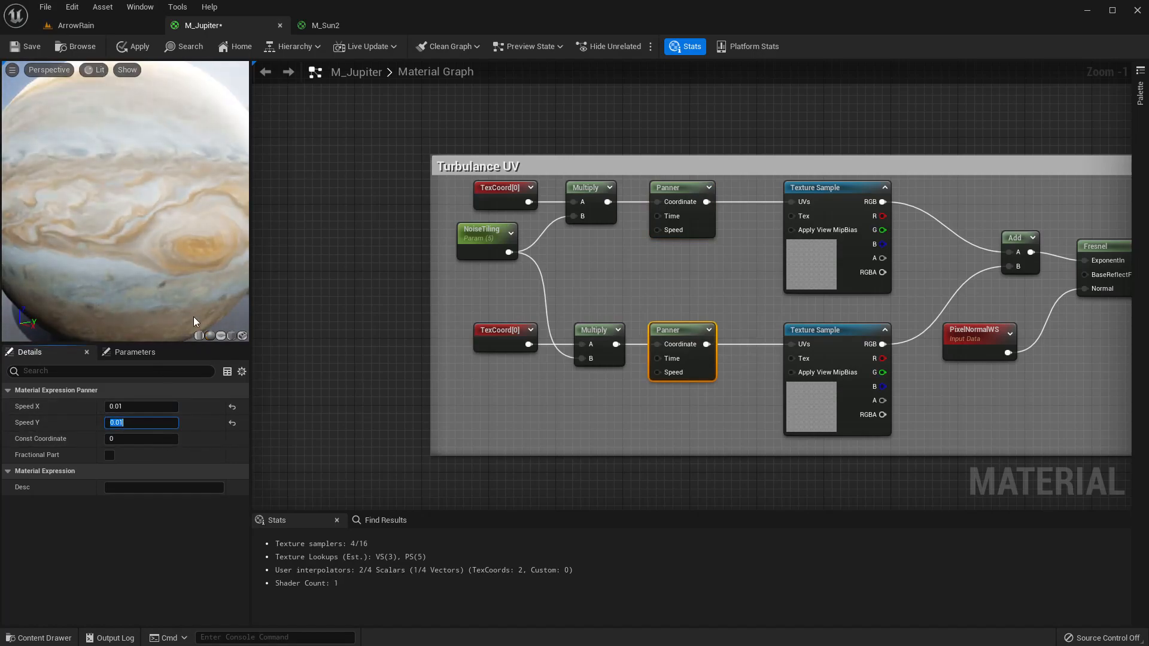
Apply the material changes and check the planet in the level viewport.
{"action": "scroll", "coordinate": [124, 221], "scroll_direction": "up", "scroll_amount": 5}
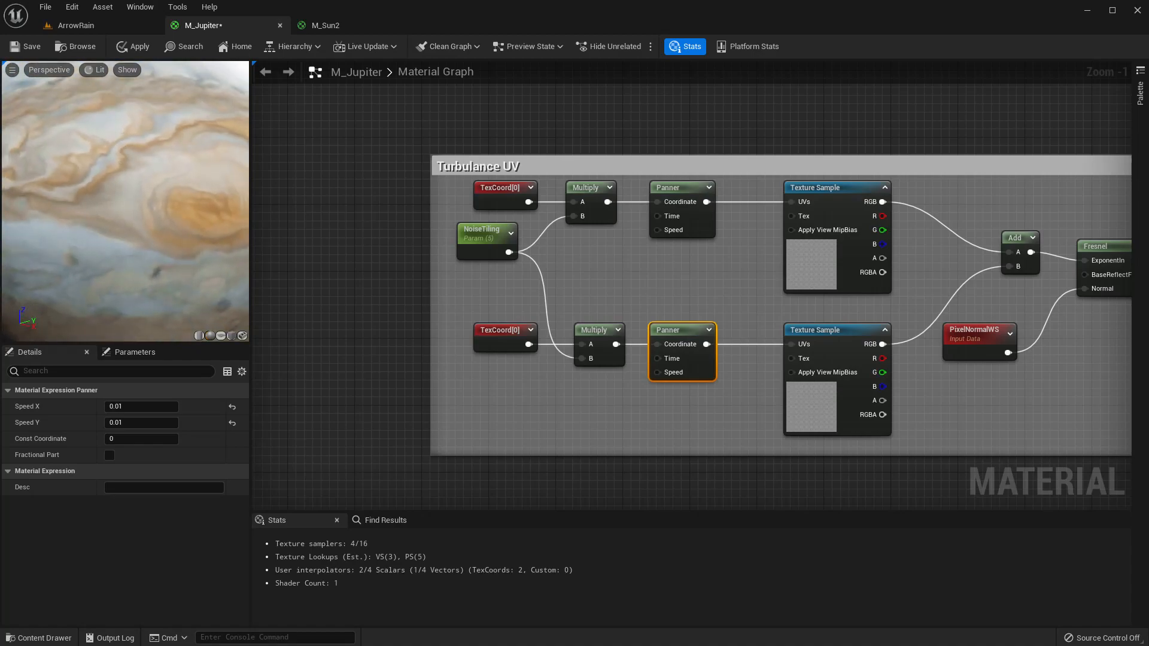
{"action": "scroll", "coordinate": [109, 178], "scroll_direction": "down", "scroll_amount": 4}
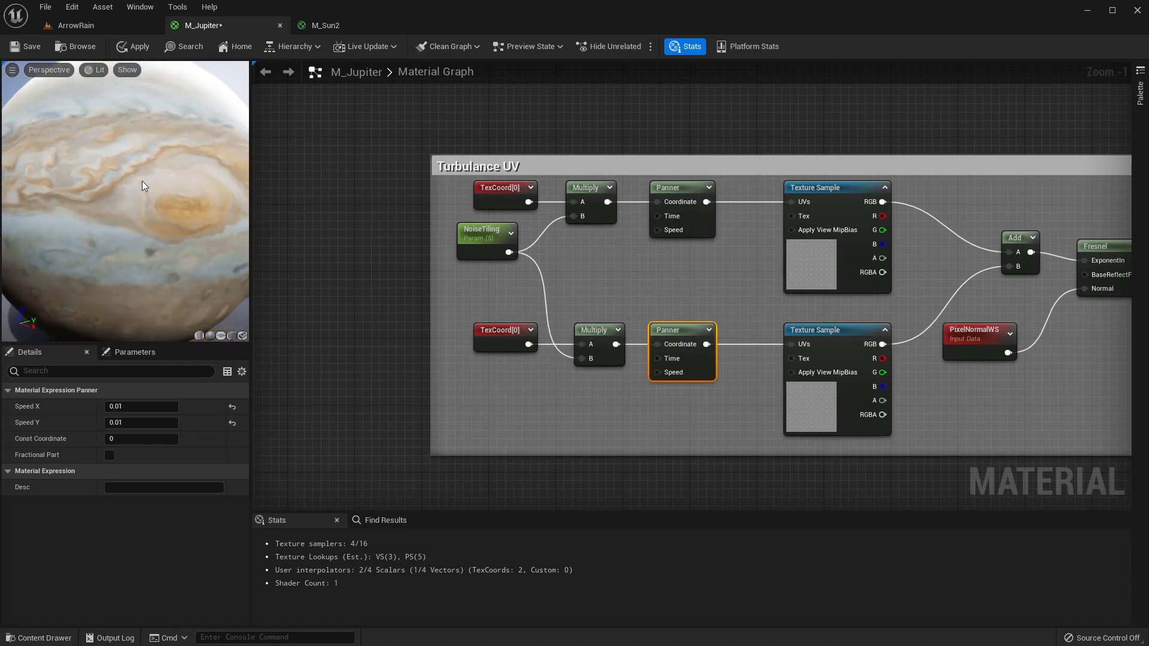
{"action": "left_click_drag", "start_coordinate": [142, 181], "coordinate": [170, 135]}
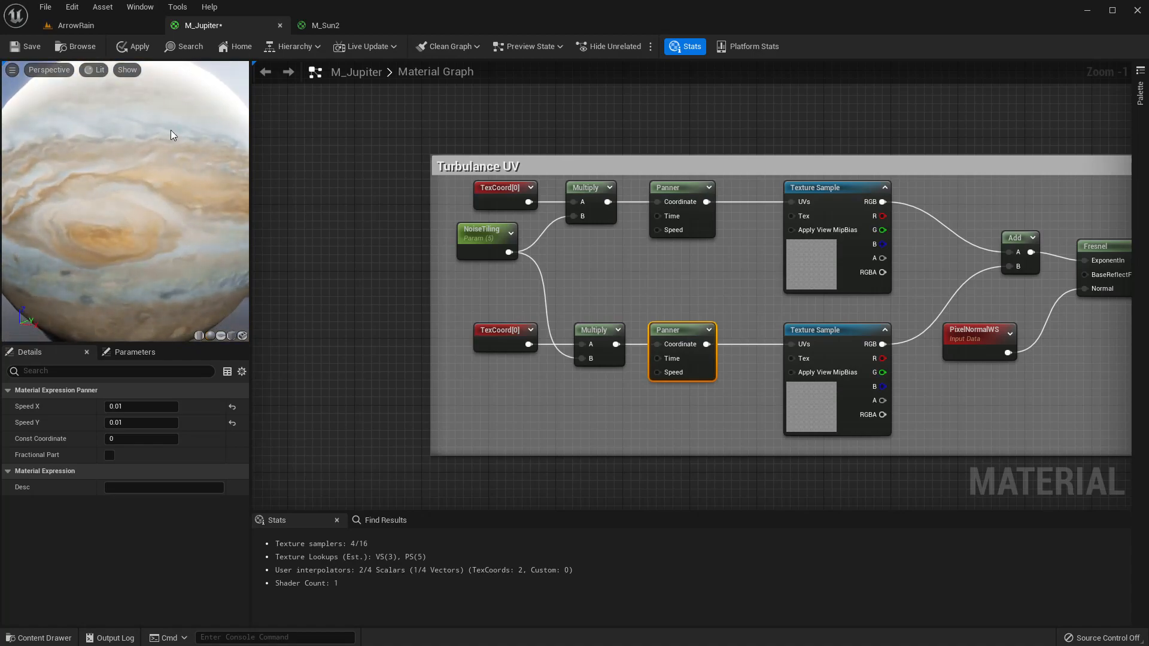
{"action": "left_click", "coordinate": [135, 47]}
{"action": "left_click", "coordinate": [105, 24]}
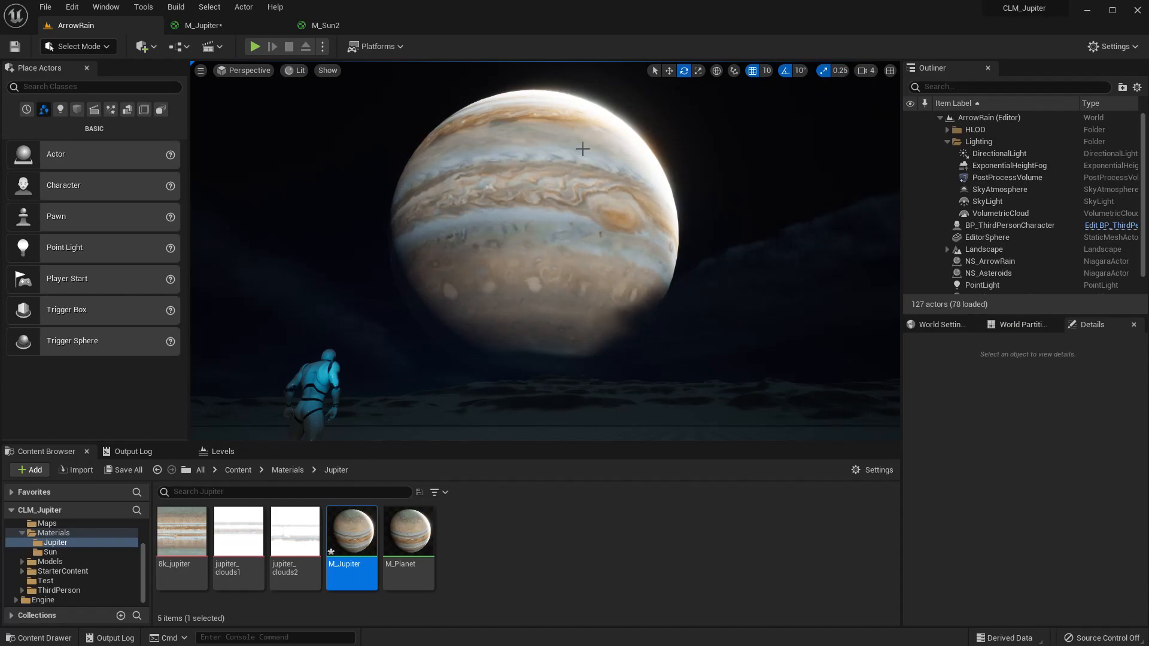
{"action": "left_click", "coordinate": [206, 25]}
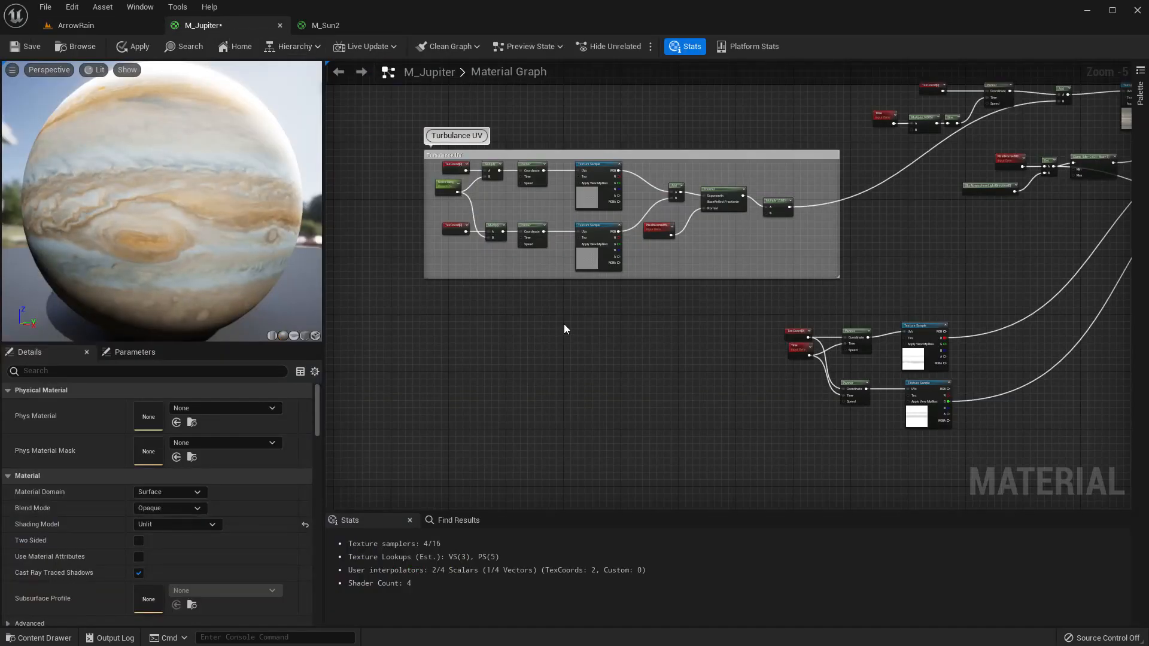
Set the upper band texture Panner's Speed X to 0.003.
{"action": "right_click_drag", "start_coordinate": [596, 317], "coordinate": [326, 257]}
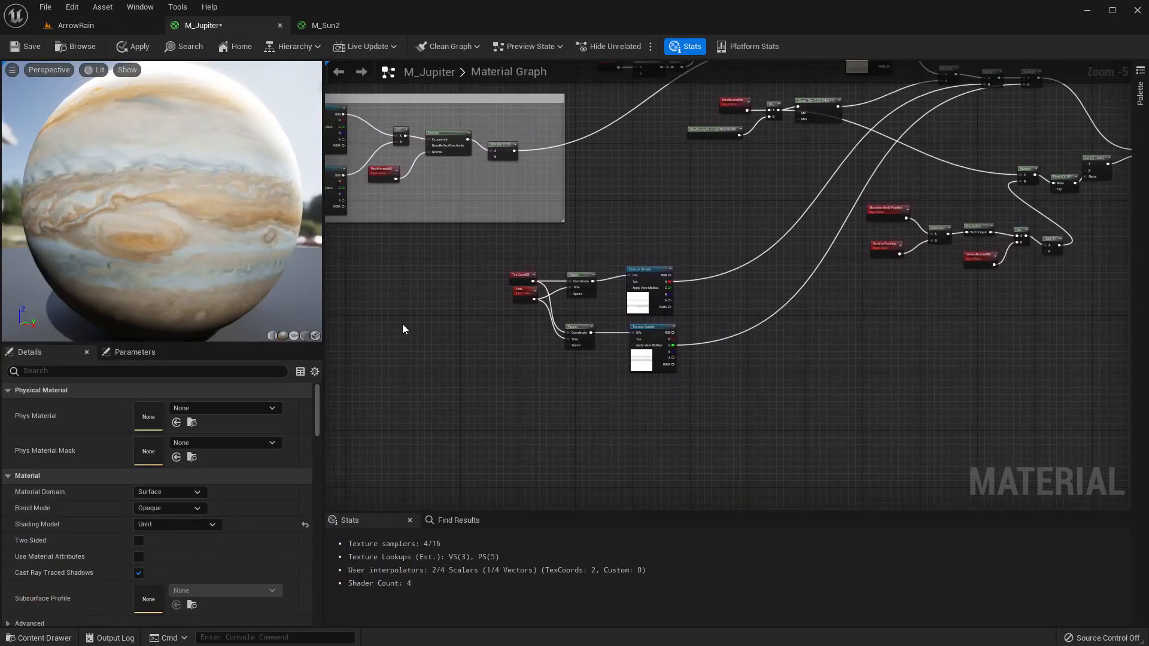
{"action": "scroll", "coordinate": [418, 324], "scroll_direction": "up", "scroll_amount": 4}
{"action": "right_click_drag", "start_coordinate": [633, 288], "coordinate": [513, 264]}
{"action": "left_click", "coordinate": [691, 223]}
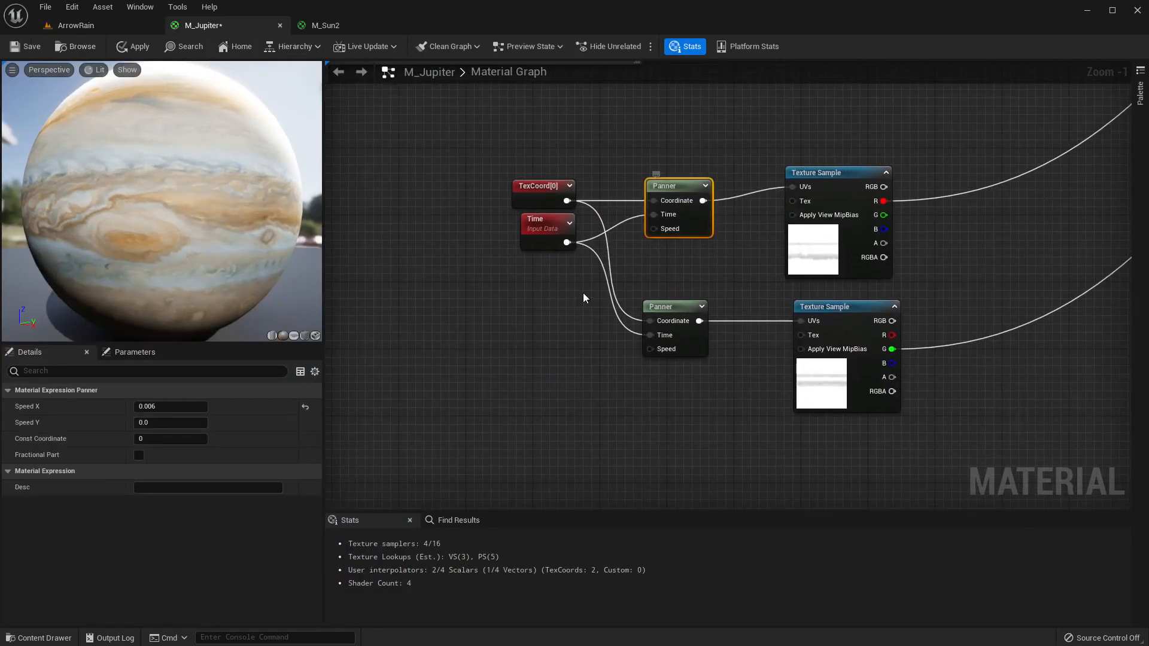
{"action": "left_click", "coordinate": [193, 407]}
{"action": "left_click", "coordinate": [193, 408]}
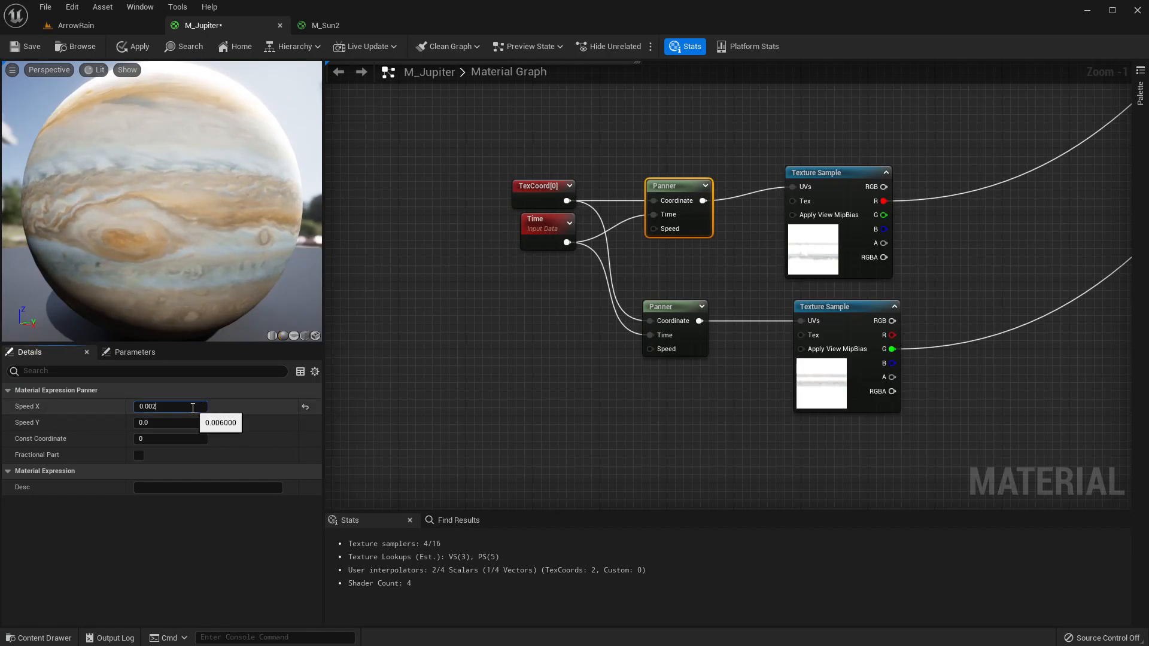
{"action": "key", "text": "Return"}
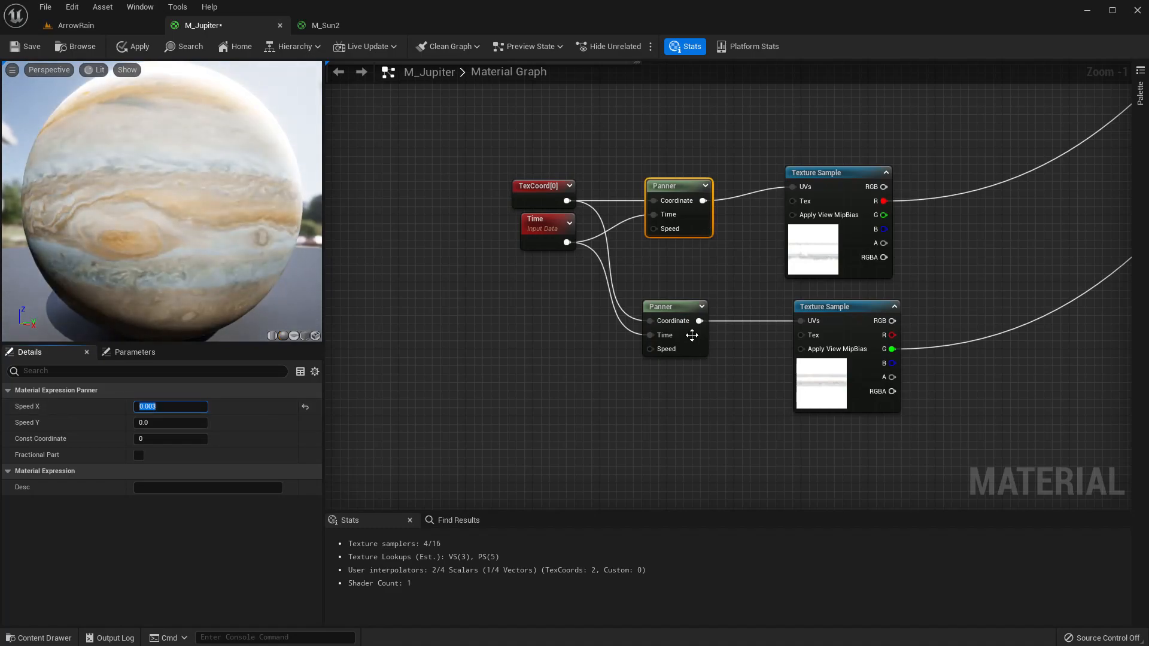
Set the lower band texture Panner's Speed X to -0.002.
{"action": "left_click", "coordinate": [680, 308]}
{"action": "left_click", "coordinate": [181, 407]}
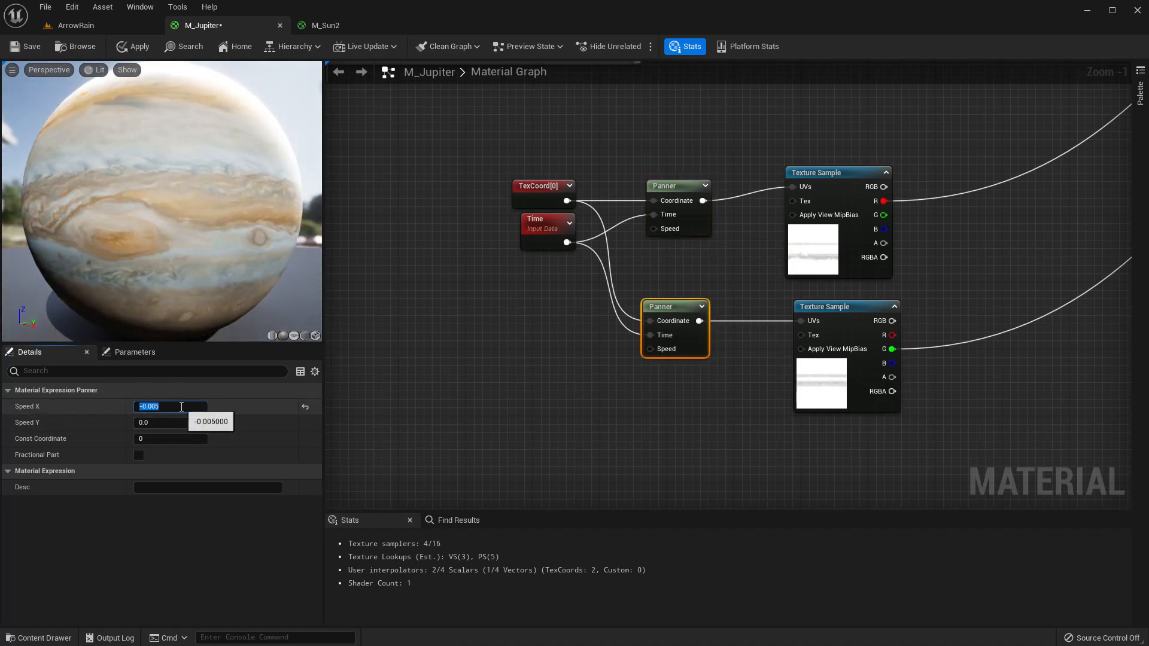
{"action": "left_click", "coordinate": [182, 407]}
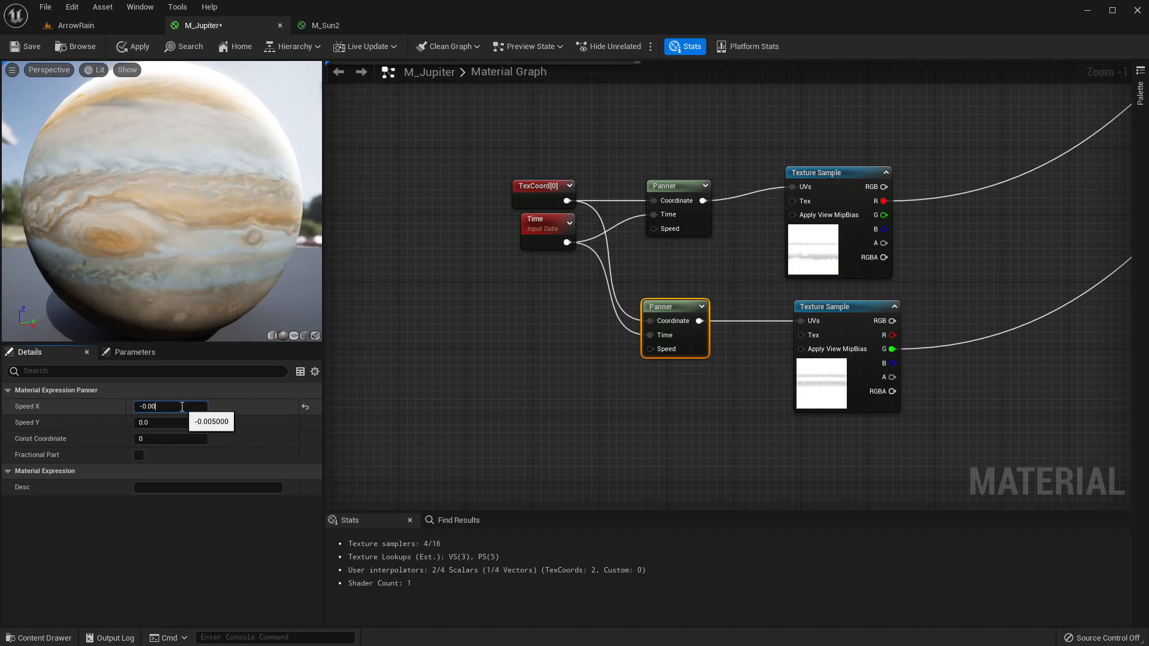
{"action": "key", "text": "Return"}
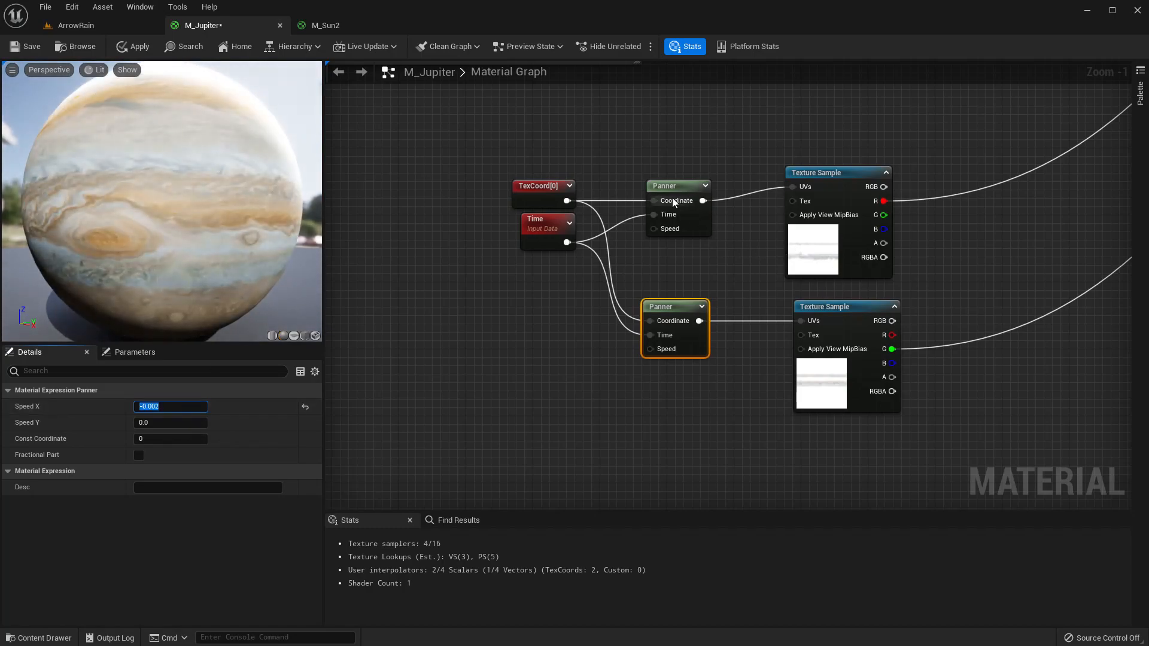
Apply the material and review the planet in the level viewport.
{"action": "left_click", "coordinate": [682, 191]}
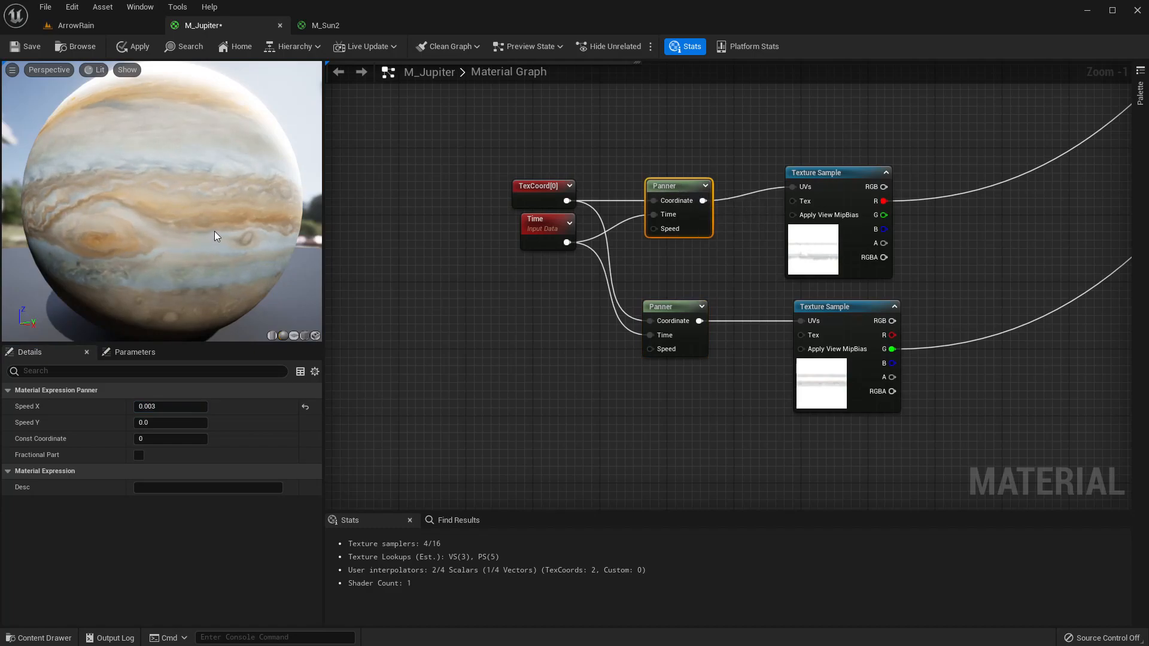
{"action": "left_click", "coordinate": [135, 46]}
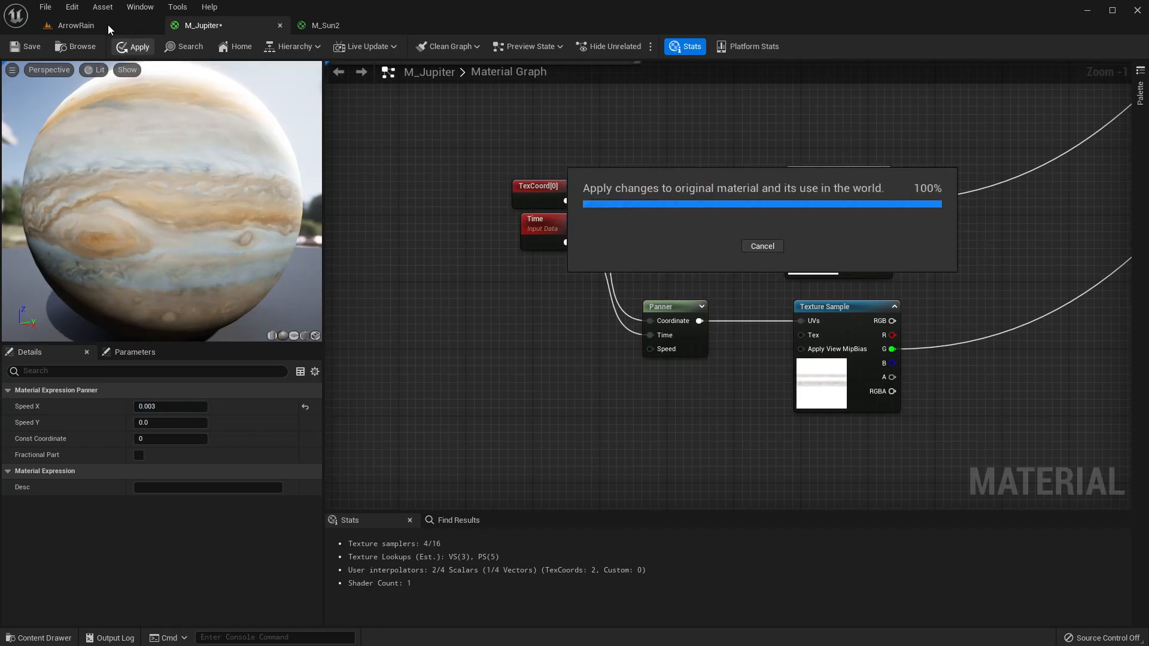
{"action": "left_click", "coordinate": [108, 24]}
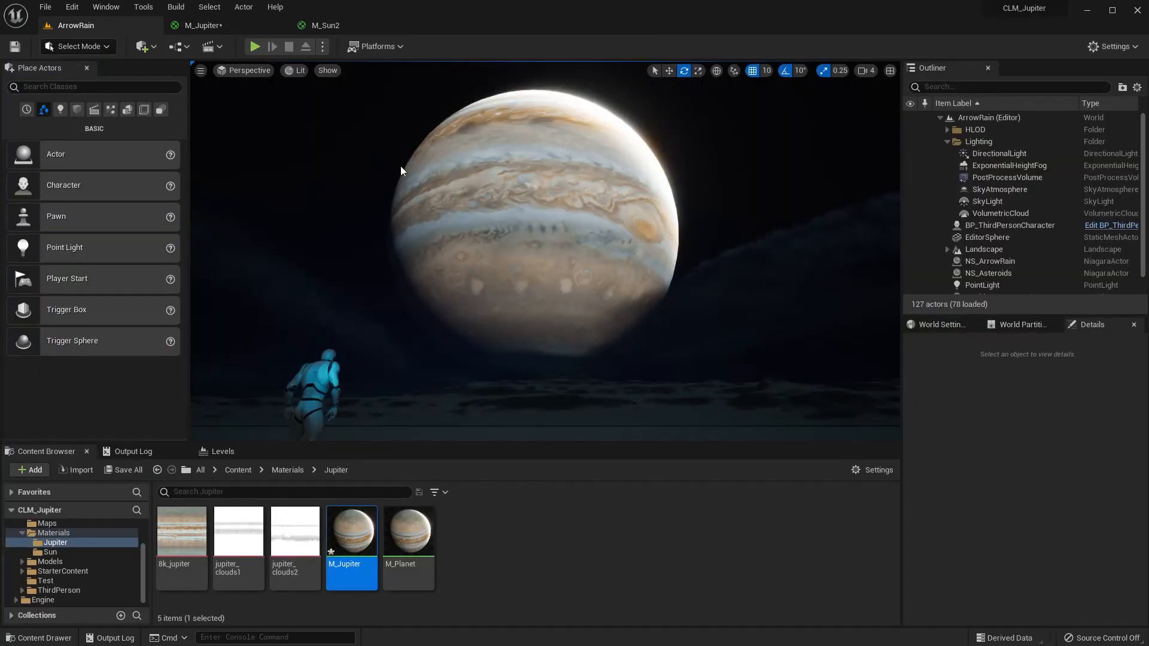
{"action": "mouse_move", "coordinate": [388, 167]}
{"action": "right_mouse_down"}
{"action": "mouse_move", "coordinate": [364, 181]}
{"action": "mouse_move", "coordinate": [397, 173]}
{"action": "right_mouse_up"}
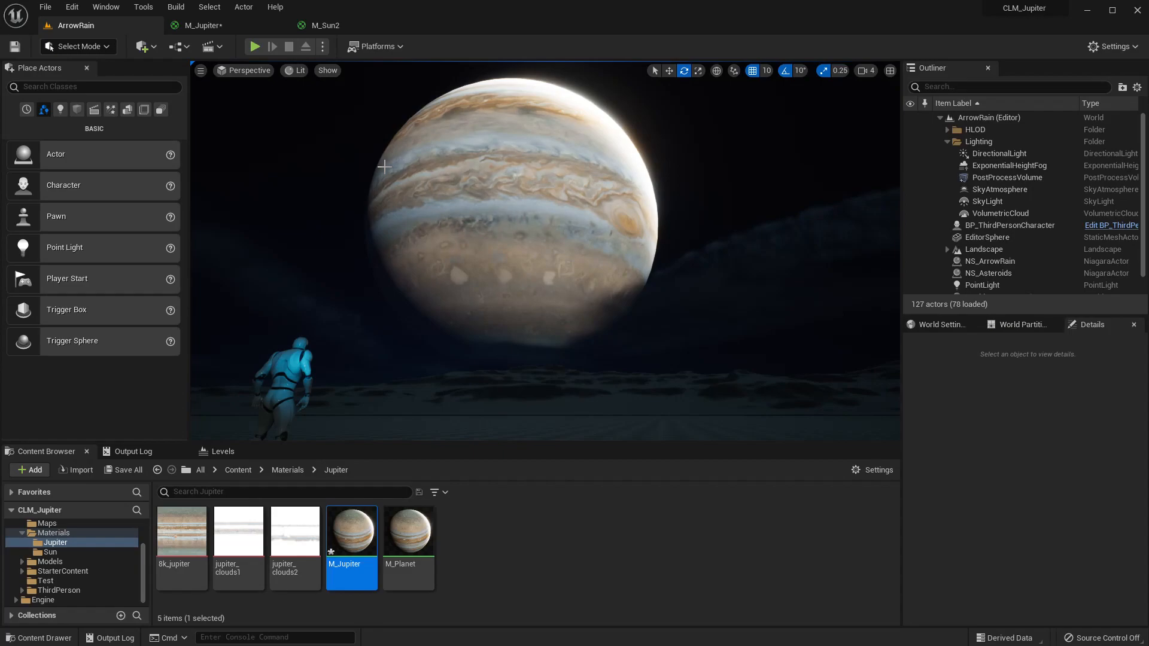
{"action": "left_click", "coordinate": [217, 27]}
Set the upper band texture Panner's Speed X to 0.002.
{"action": "left_click", "coordinate": [222, 405]}
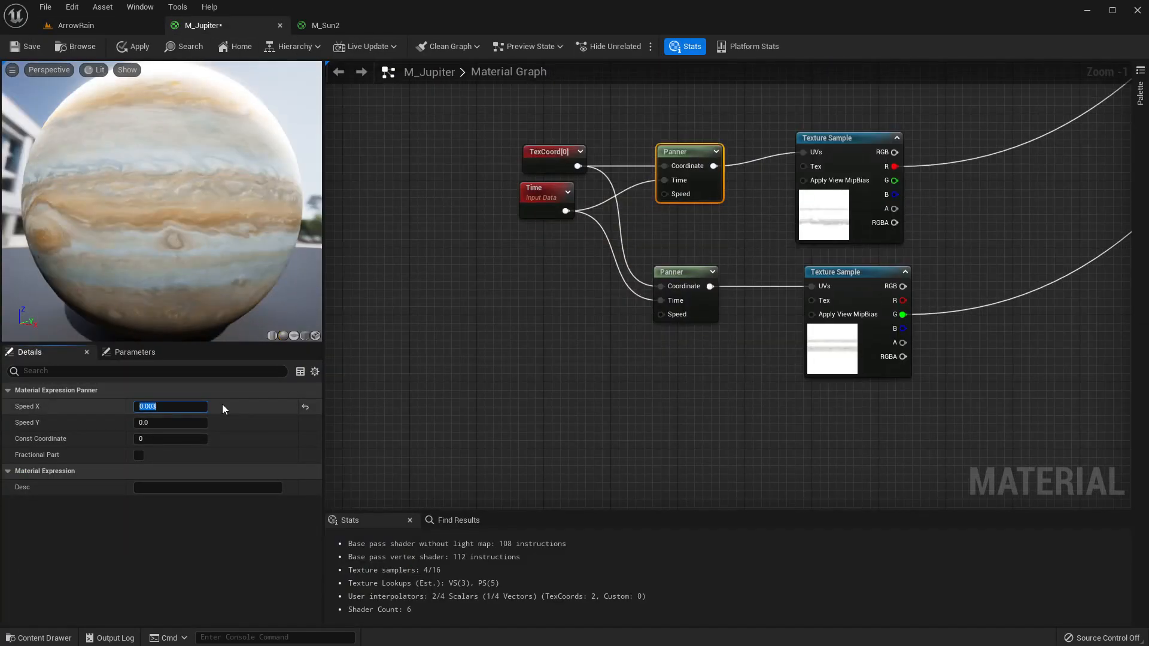
{"action": "type", "text": "1"}
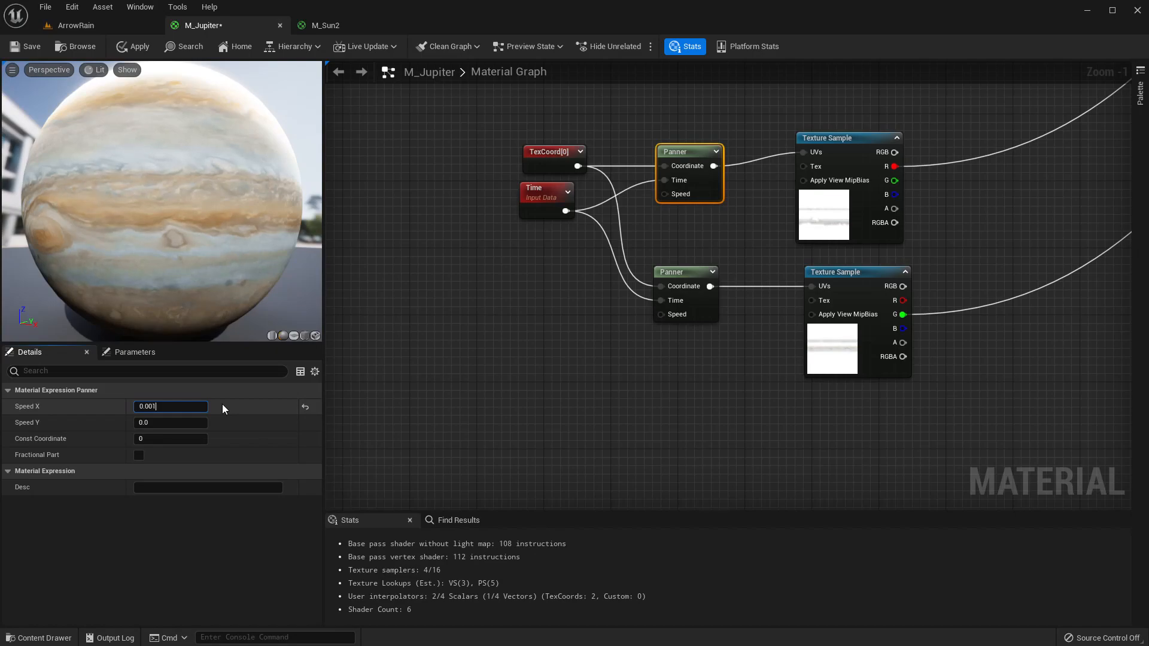
{"action": "key", "text": "Return"}
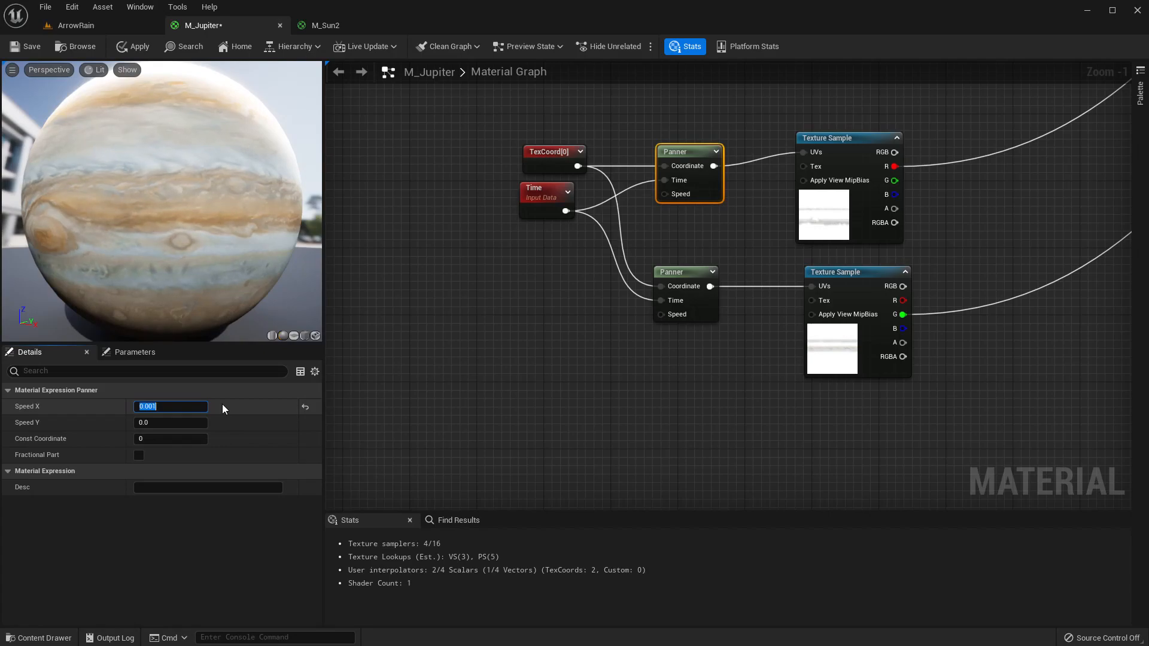
{"action": "key", "text": "Right"}
{"action": "type", "text": "2"}
{"action": "key", "text": "Return"}
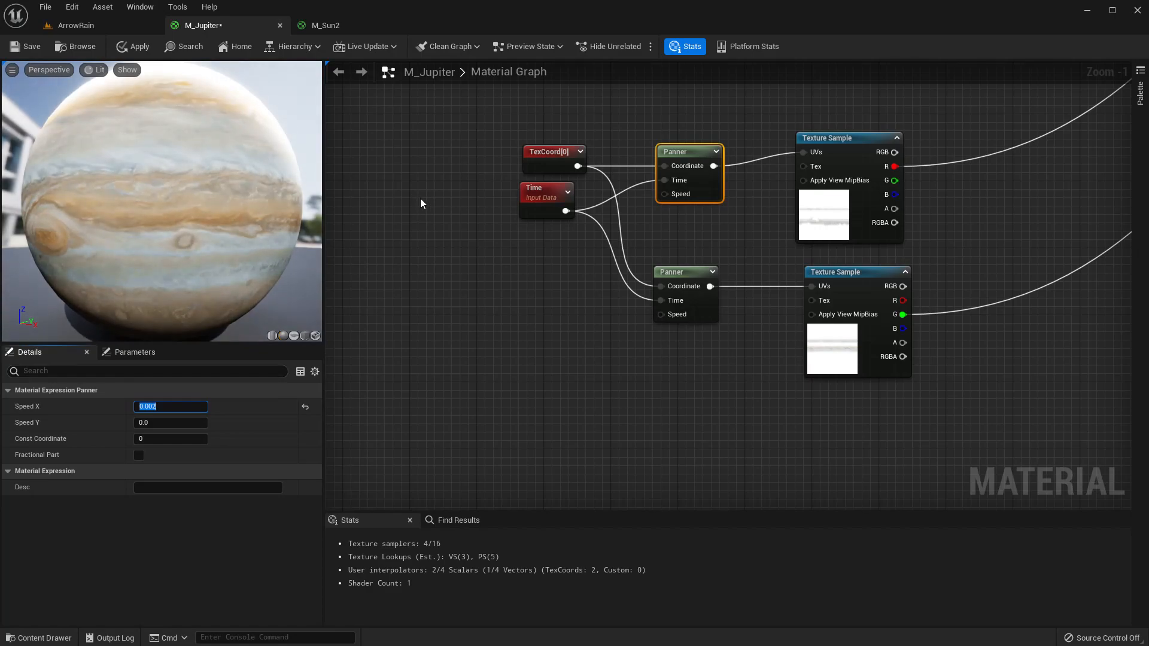
Set Speed X of the Panner whose Time is driven by the Sine of Time to 0.02 and apply the material.
{"action": "right_click_drag", "start_coordinate": [443, 165], "coordinate": [381, 464]}
{"action": "right_click_drag", "start_coordinate": [622, 261], "coordinate": [633, 437]}
{"action": "scroll", "coordinate": [633, 437], "scroll_direction": "down", "scroll_amount": 4}
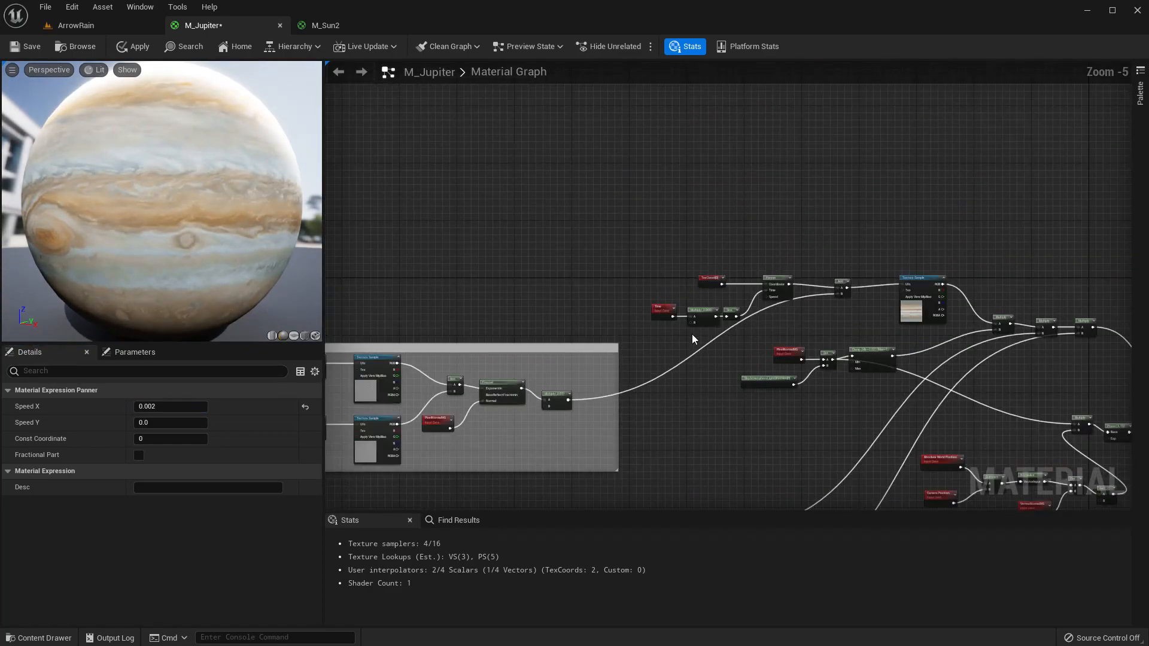
{"action": "scroll", "coordinate": [718, 328], "scroll_direction": "up", "scroll_amount": 5}
{"action": "left_click", "coordinate": [888, 224]}
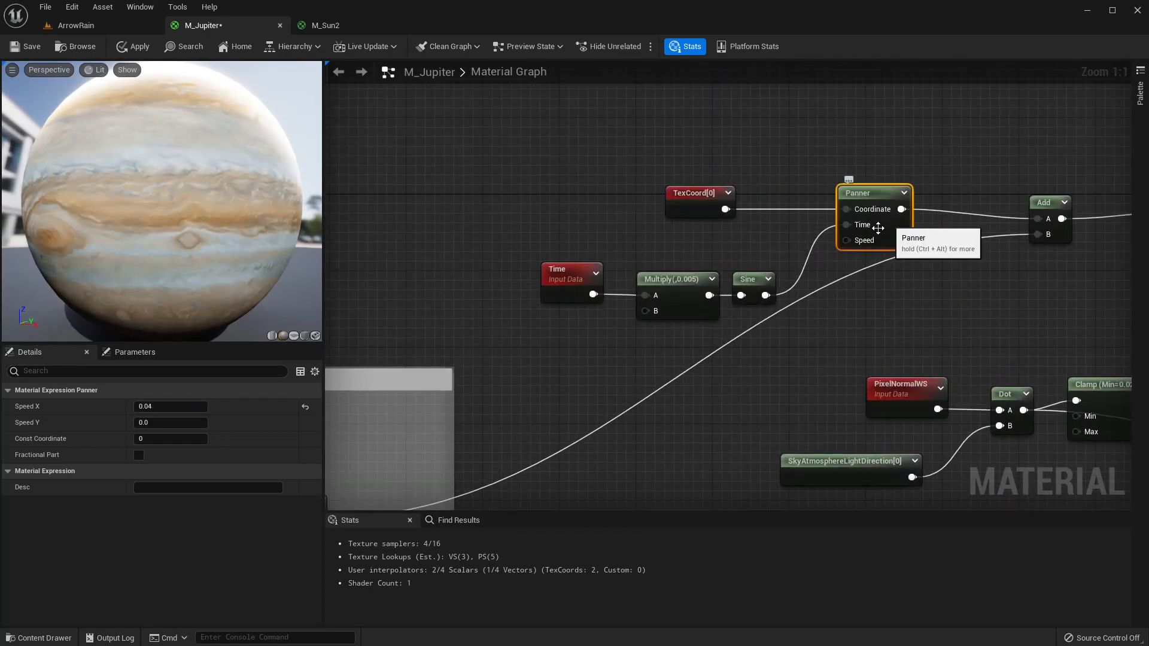
{"action": "left_click", "coordinate": [170, 406]}
{"action": "type", "text": "0.04"}
{"action": "key", "text": "Return"}
{"action": "left_click", "coordinate": [195, 405]}
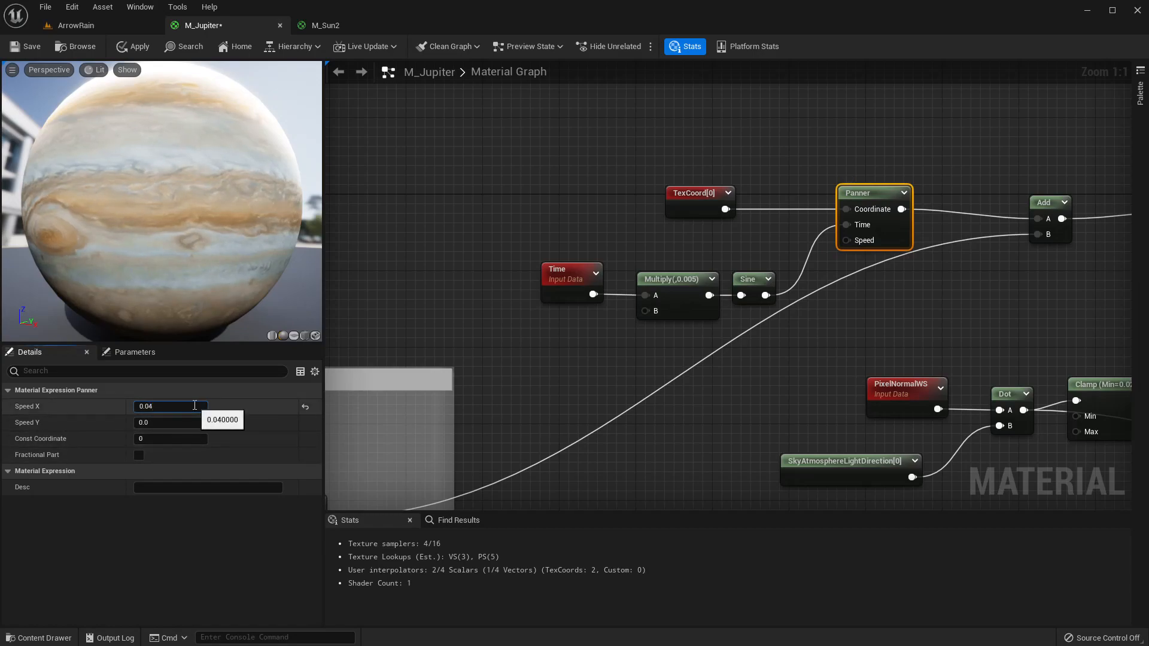
{"action": "type", "text": "2"}
{"action": "key", "text": "Return"}
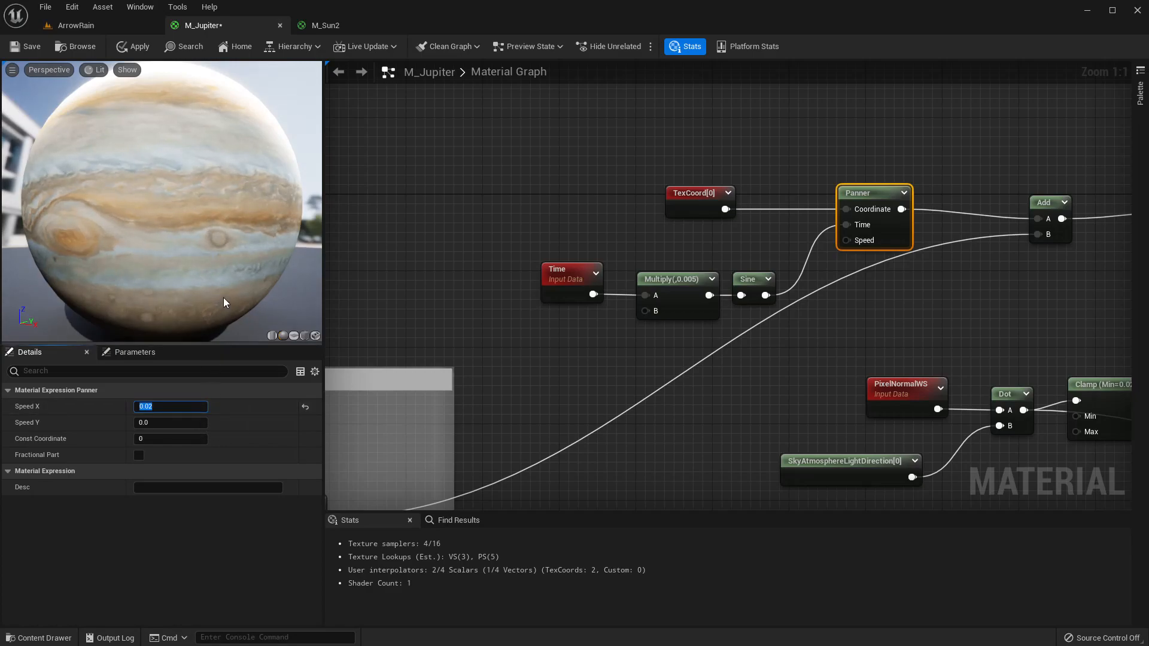
{"action": "left_click", "coordinate": [120, 46]}
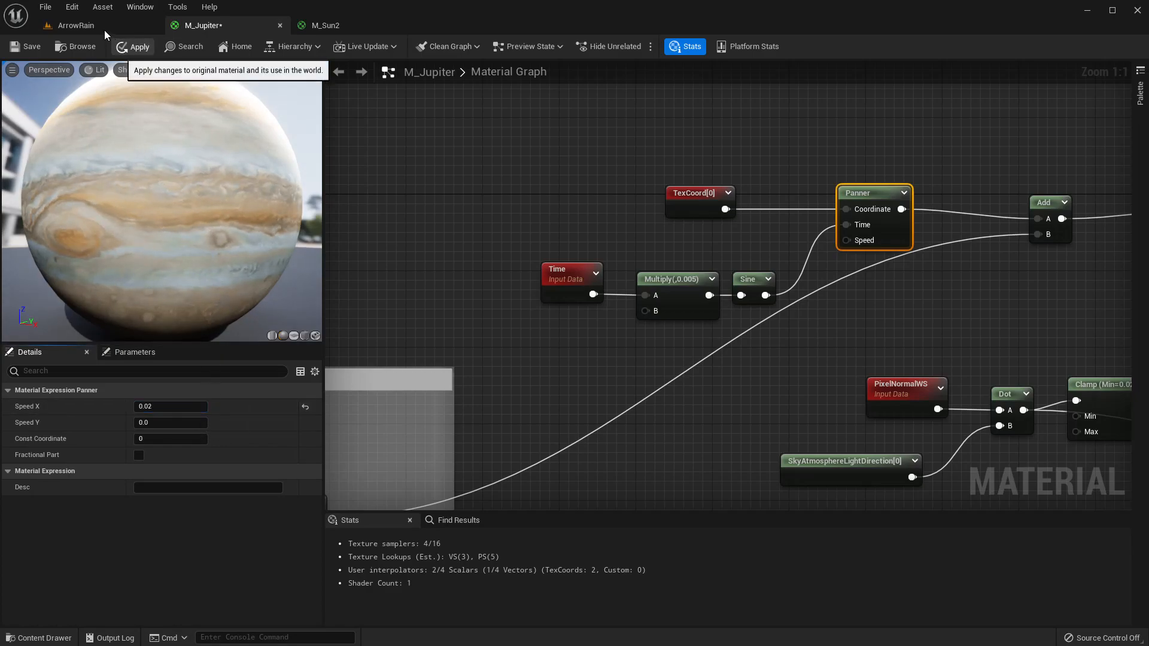
Check the planet in the level viewport, then close the M_Sun2 material editor, applying its changes.
{"action": "left_click", "coordinate": [90, 22]}
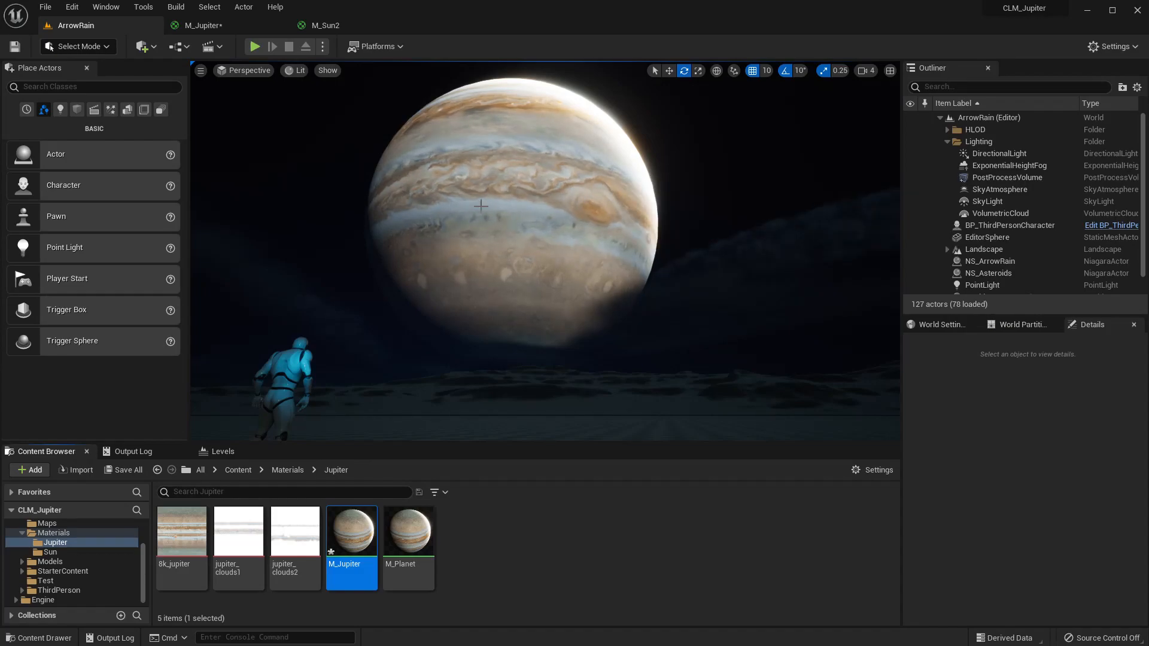
{"action": "right_click_drag", "start_coordinate": [529, 222], "coordinate": [534, 223]}
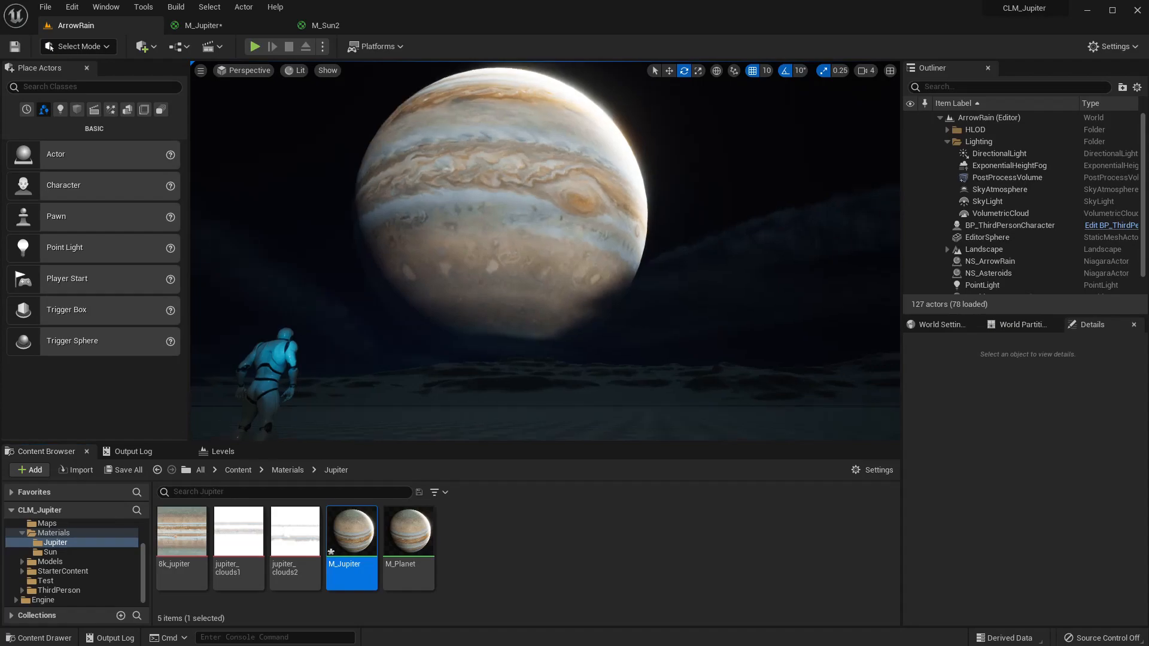
{"action": "left_click", "coordinate": [267, 29]}
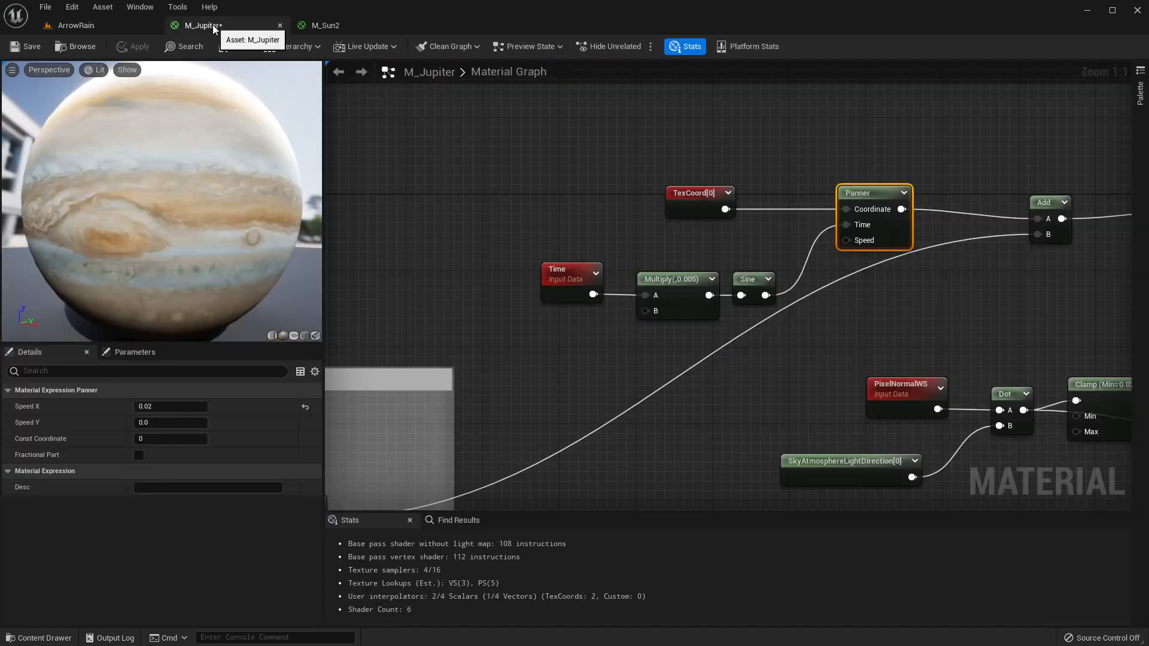
{"action": "left_click", "coordinate": [406, 27]}
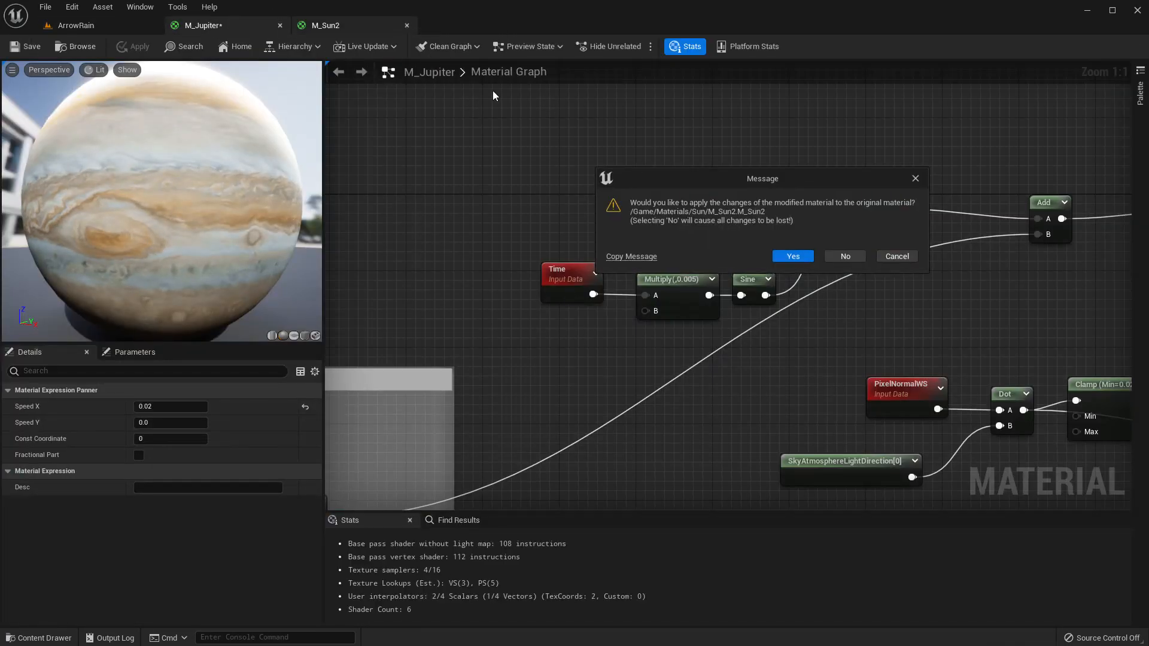
{"action": "left_click", "coordinate": [793, 258]}
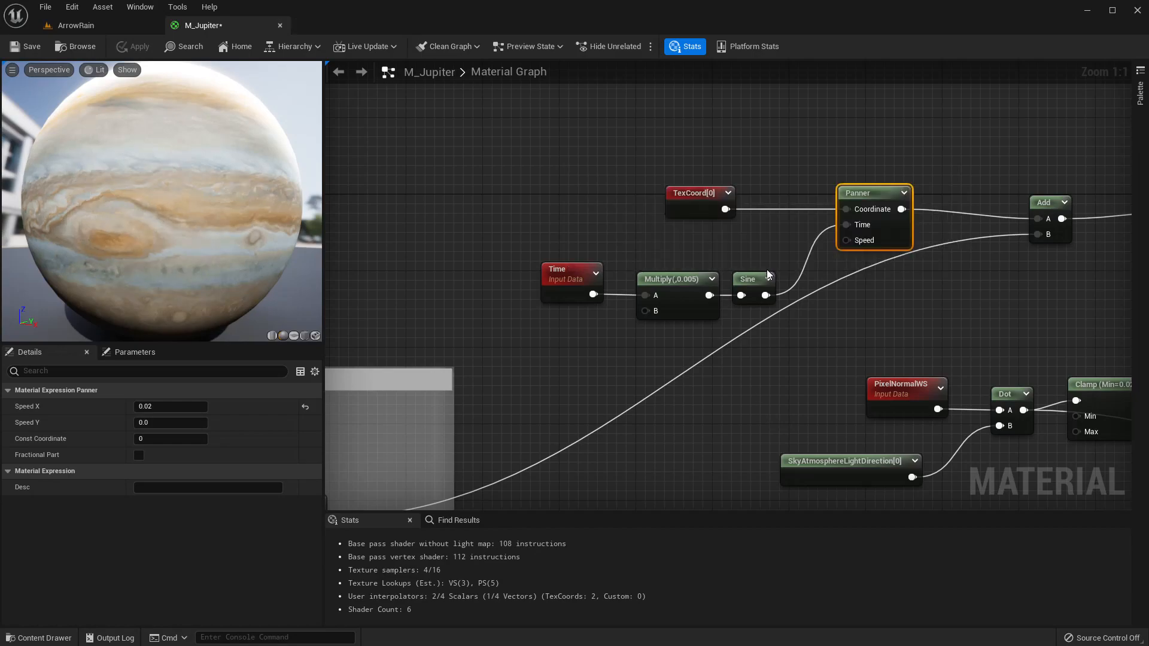
Insert an Add node between the upper band Panner and its Texture Sample's UVs input.
{"action": "right_click_drag", "start_coordinate": [655, 392], "coordinate": [687, 237]}
{"action": "scroll", "coordinate": [686, 239], "scroll_direction": "down", "scroll_amount": 4}
{"action": "right_click_drag", "start_coordinate": [681, 351], "coordinate": [675, 106]}
{"action": "scroll", "coordinate": [639, 216], "scroll_direction": "up", "scroll_amount": 2}
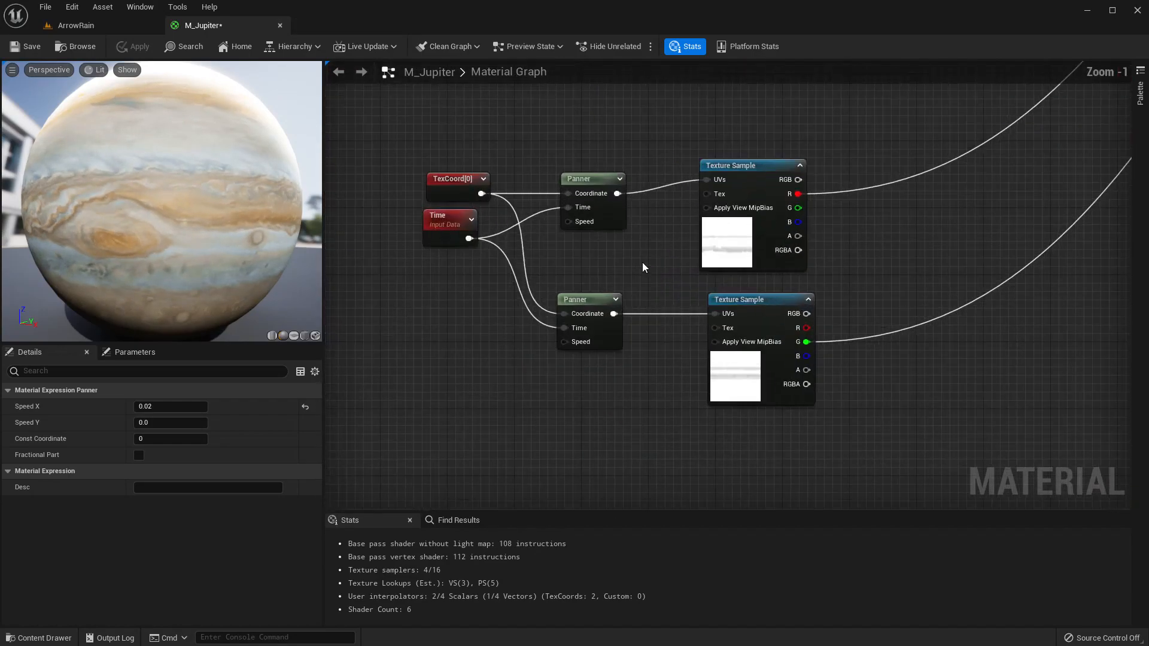
{"action": "scroll", "coordinate": [648, 259], "scroll_direction": "down", "scroll_amount": 1}
{"action": "right_click_drag", "start_coordinate": [648, 257], "coordinate": [699, 377]}
{"action": "scroll", "coordinate": [698, 377], "scroll_direction": "down", "scroll_amount": 2}
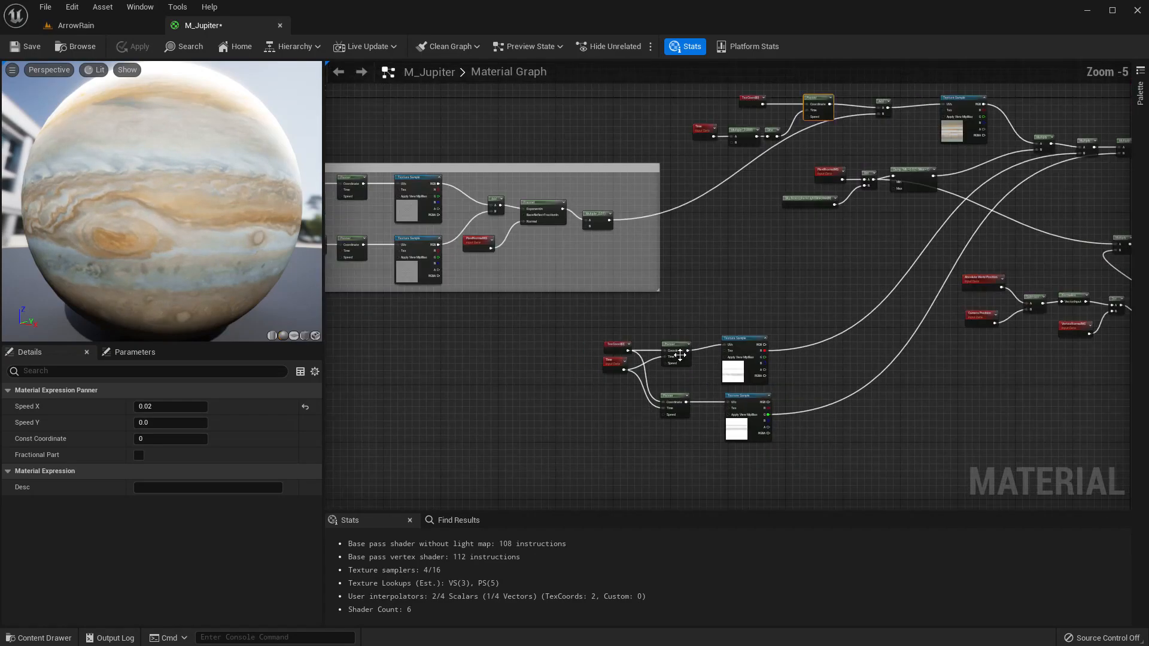
{"action": "left_click_drag", "start_coordinate": [598, 327], "coordinate": [620, 395]}
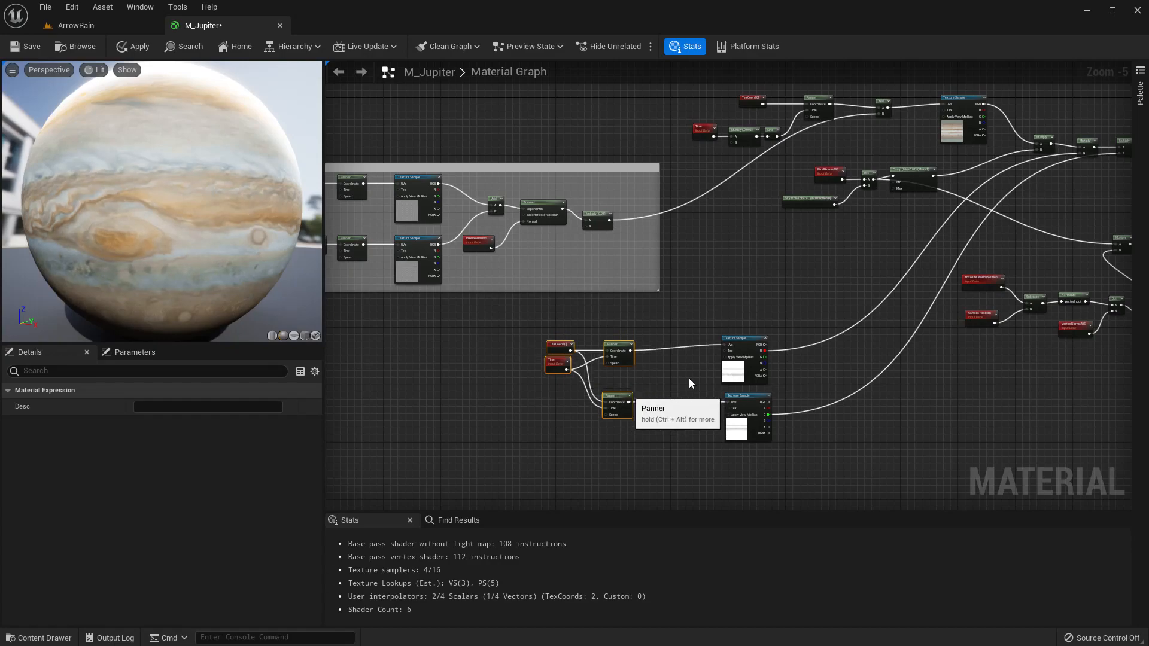
{"action": "scroll", "coordinate": [682, 373], "scroll_direction": "up", "scroll_amount": 2}
{"action": "left_click_drag", "start_coordinate": [568, 334], "coordinate": [635, 339]}
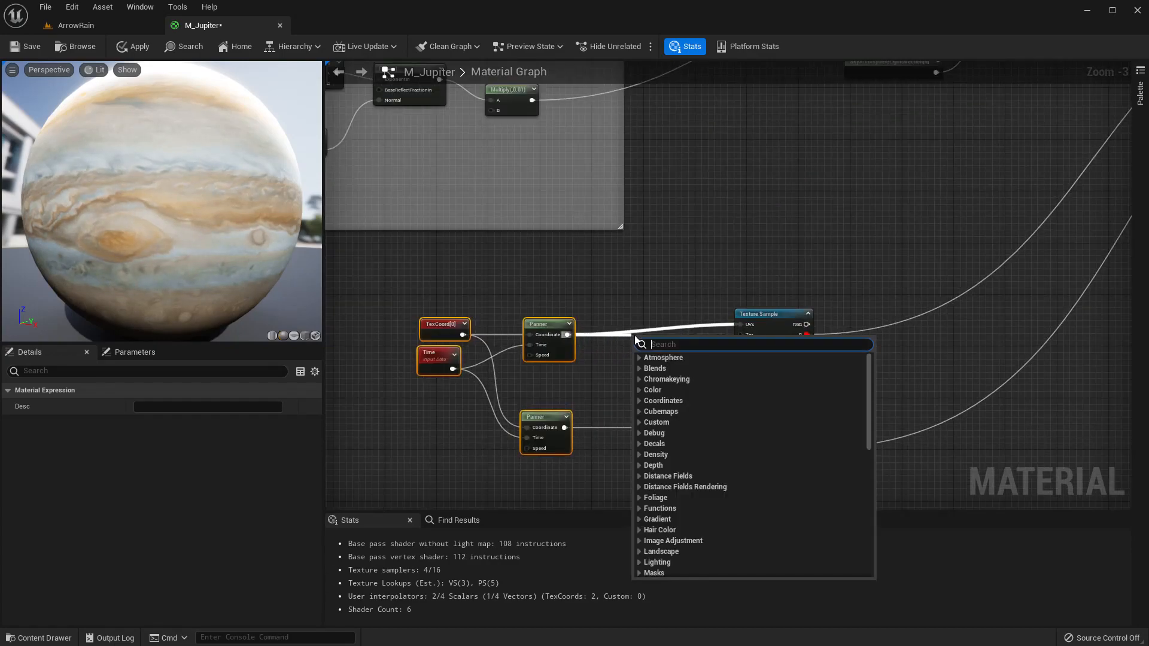
{"action": "type", "text": "add"}
{"action": "key", "text": "Return"}
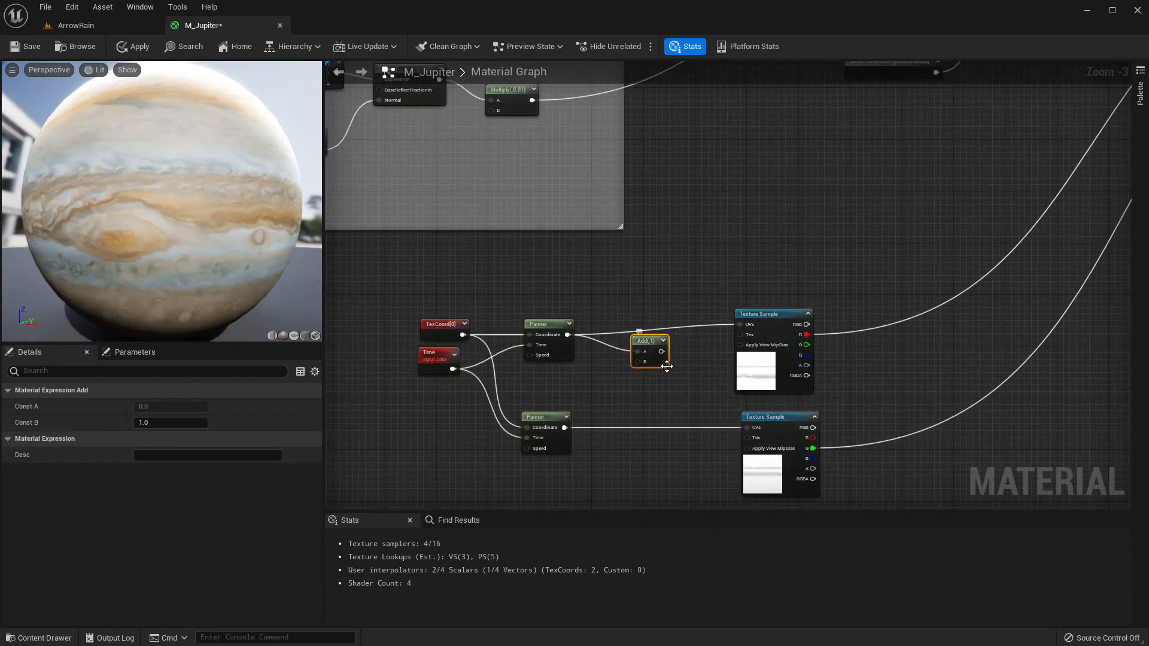
{"action": "left_click_drag", "start_coordinate": [661, 352], "coordinate": [745, 325]}
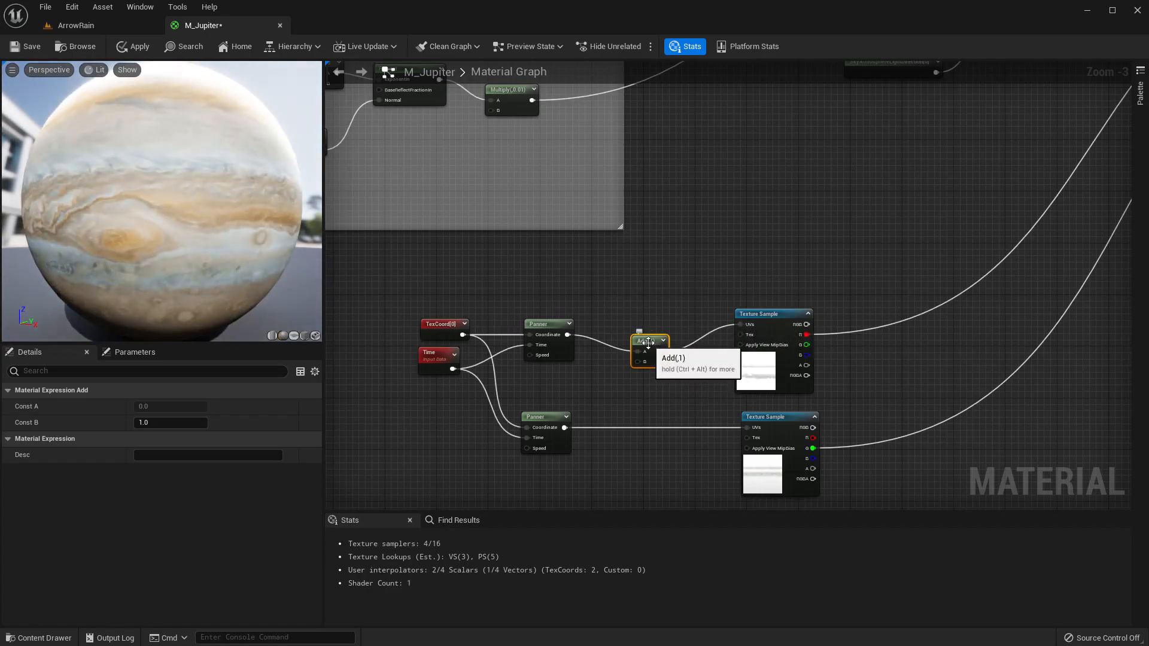
Duplicate the Add node for the lower band Panner's Texture Sample and feed the Multiply (0.01) result into both Adds' B inputs.
{"action": "key", "text": "ctrl+d"}
{"action": "left_click_drag", "start_coordinate": [694, 384], "coordinate": [658, 413]}
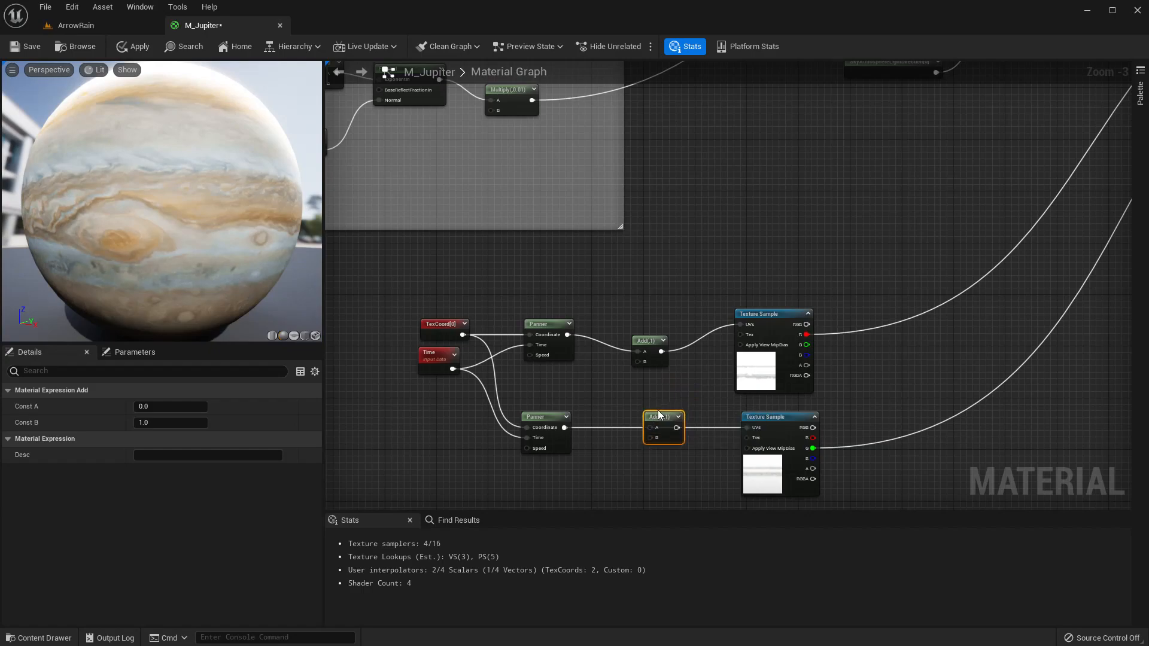
{"action": "left_click_drag", "start_coordinate": [566, 429], "coordinate": [751, 428]}
{"action": "left_click_drag", "start_coordinate": [533, 101], "coordinate": [654, 439]}
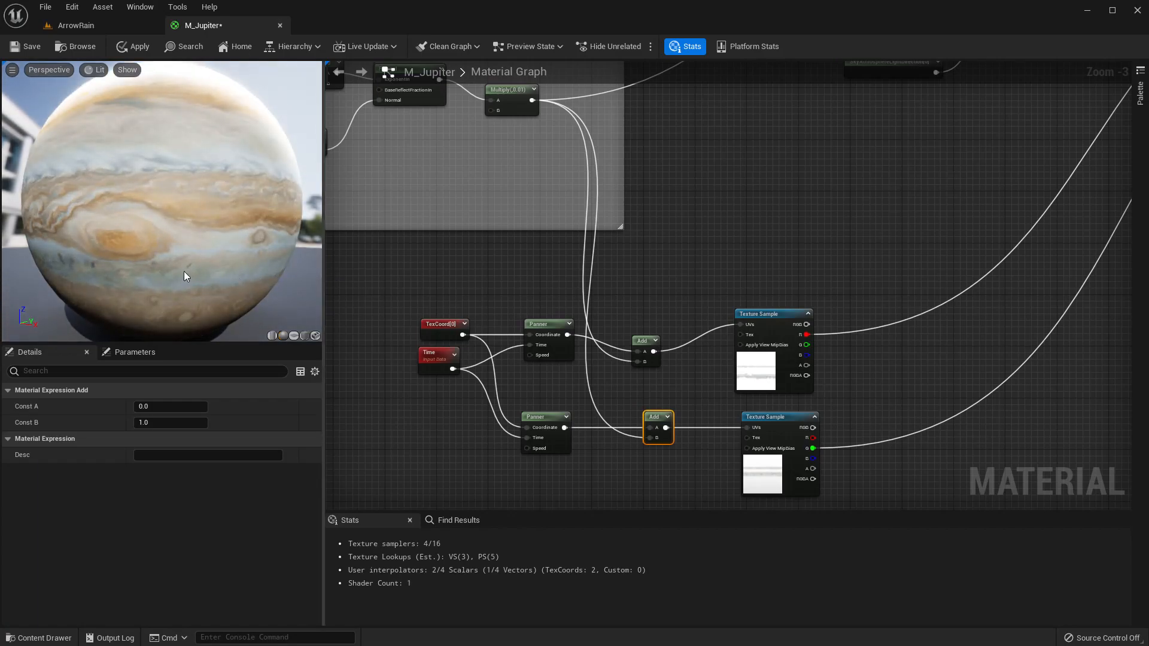
Apply the material and switch to the level to view the updated planet.
{"action": "mouse_move", "coordinate": [185, 270]}
{"action": "left_mouse_down"}
{"action": "mouse_move", "coordinate": [198, 257]}
{"action": "mouse_move", "coordinate": [184, 271]}
{"action": "left_mouse_up"}
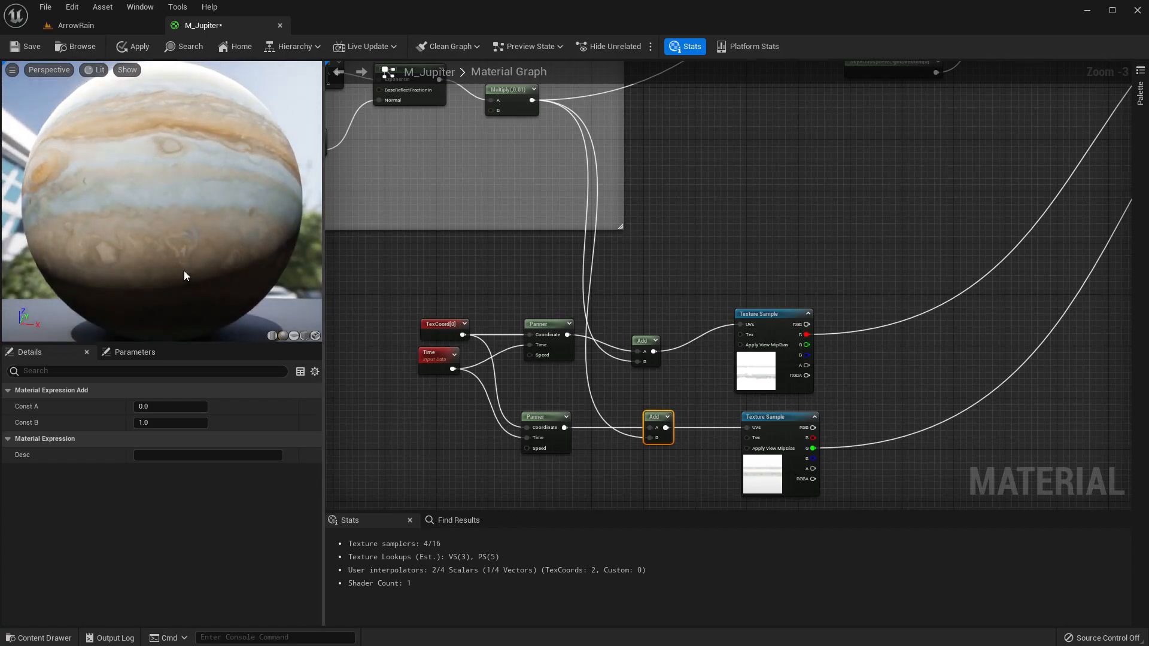
{"action": "left_click_drag", "start_coordinate": [186, 190], "coordinate": [178, 188]}
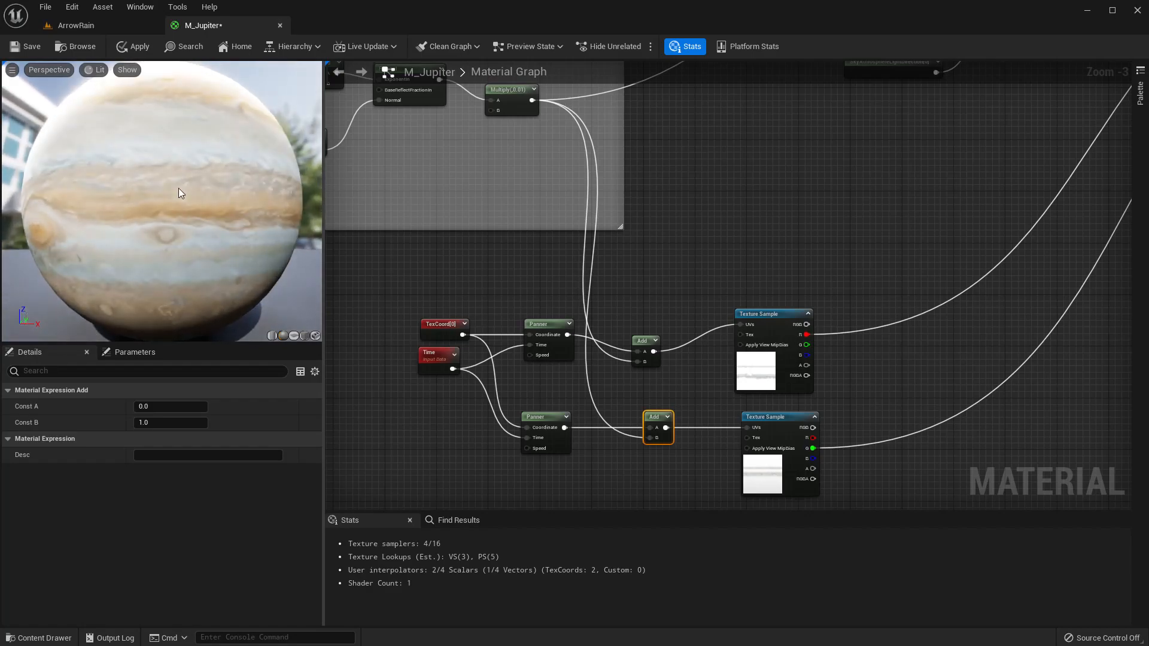
{"action": "left_click", "coordinate": [139, 47]}
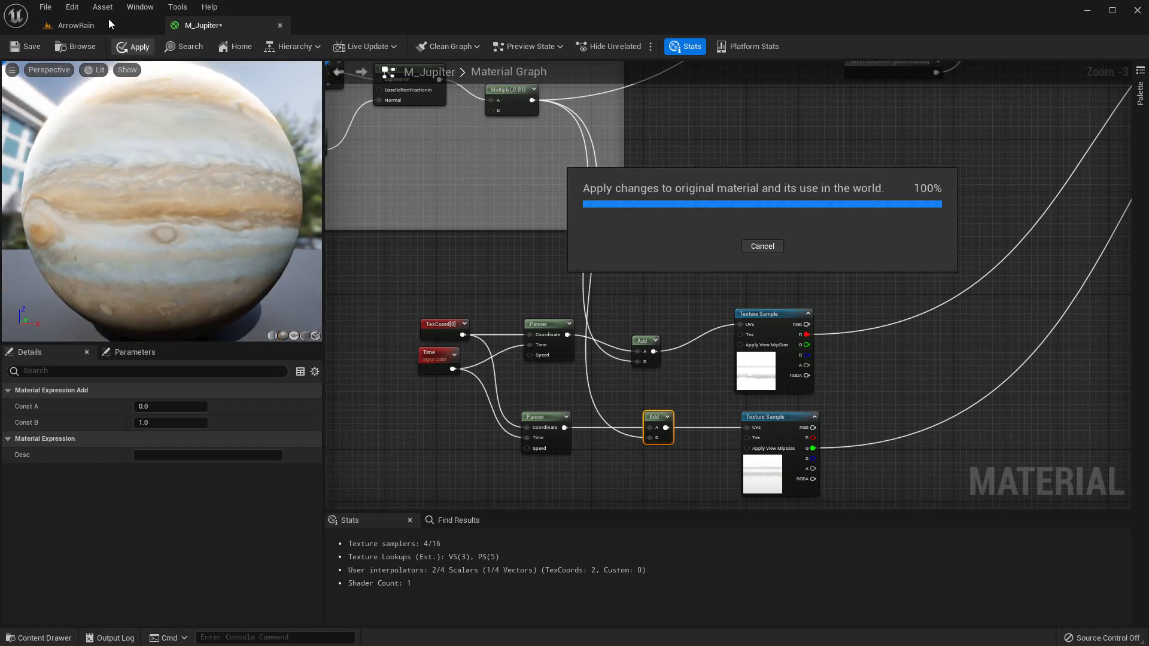
{"action": "left_click", "coordinate": [109, 19]}
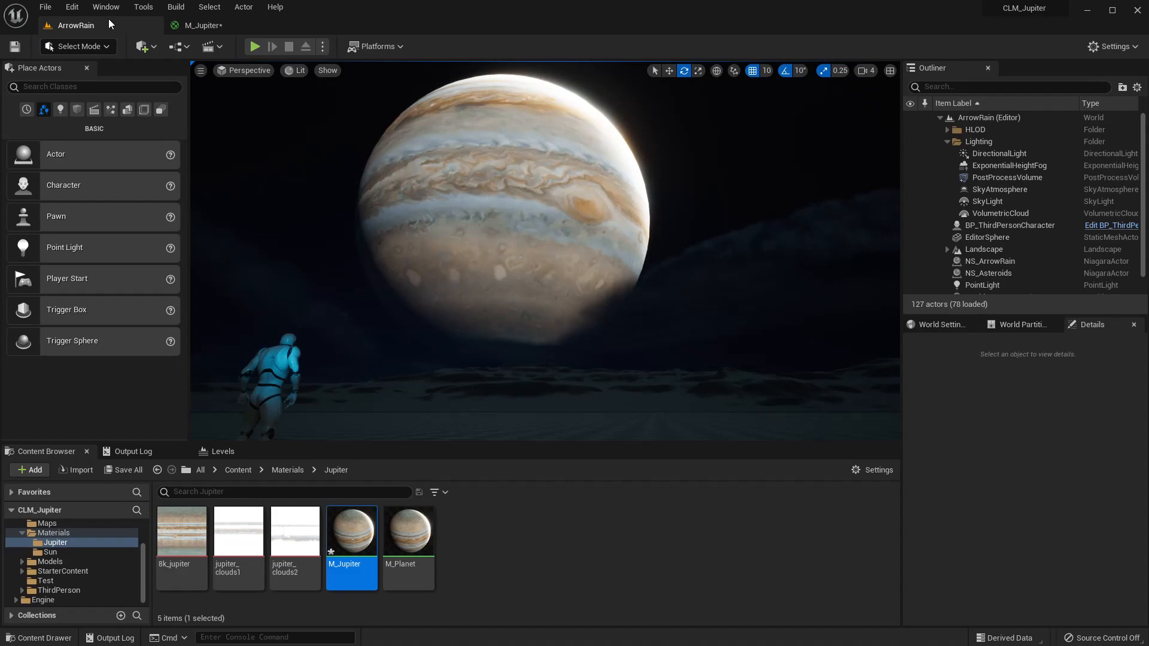
Inspect the turbulent band detail close up in the material preview and in the level viewport.
{"action": "left_click", "coordinate": [207, 25]}
{"action": "right_click_drag", "start_coordinate": [183, 229], "coordinate": [183, 194]}
{"action": "left_click_drag", "start_coordinate": [185, 230], "coordinate": [185, 264]}
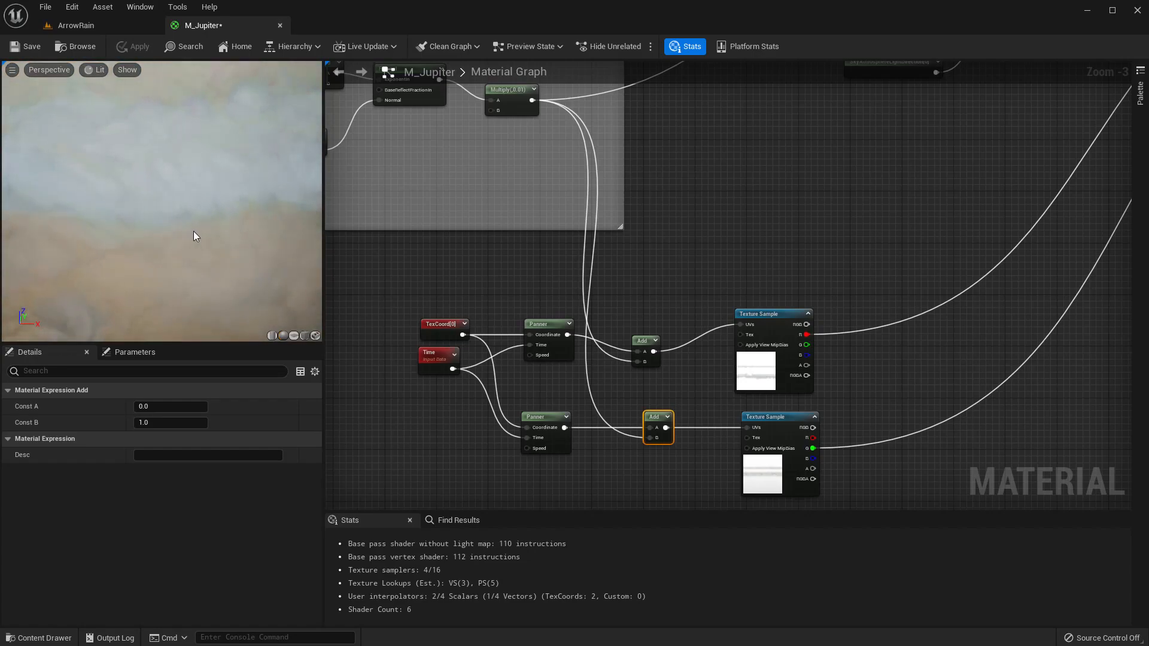
{"action": "right_click_drag", "start_coordinate": [194, 234], "coordinate": [169, 236]}
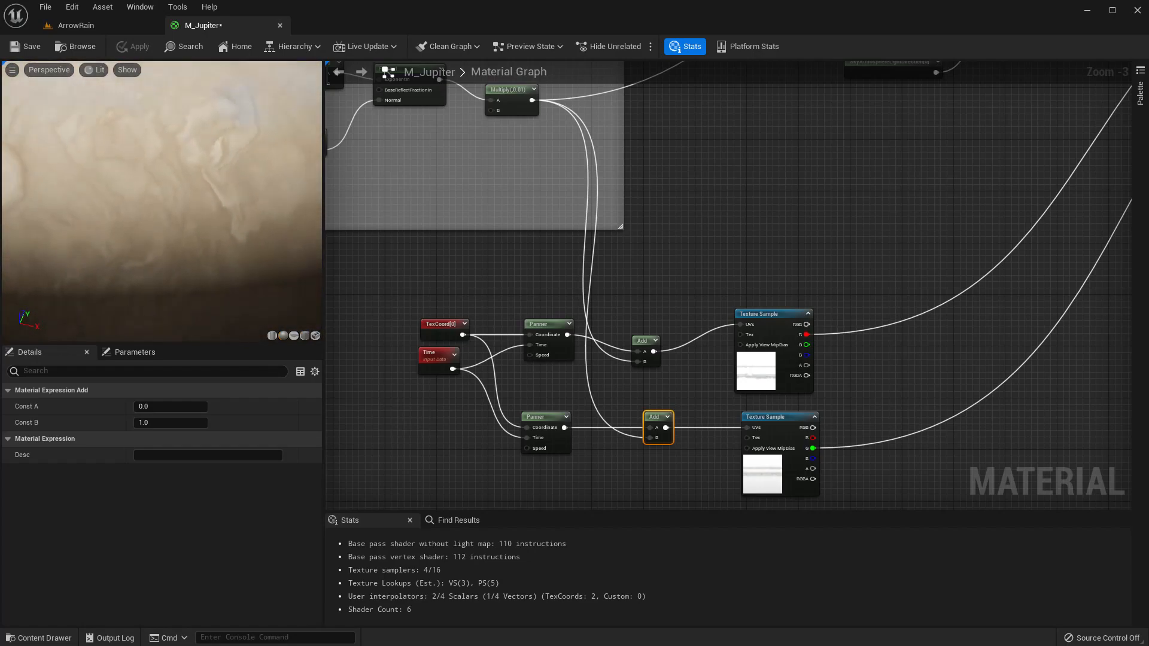
{"action": "mouse_move", "coordinate": [169, 236]}
{"action": "left_mouse_down"}
{"action": "mouse_move", "coordinate": [177, 210]}
{"action": "mouse_move", "coordinate": [177, 223]}
{"action": "left_mouse_up"}
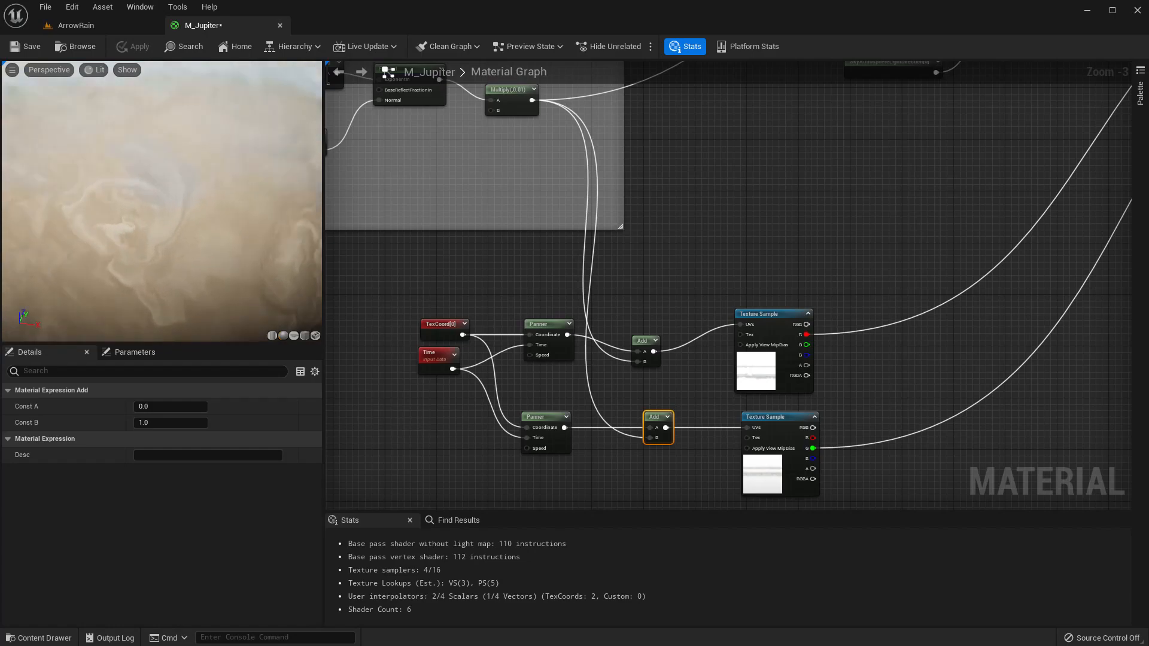
{"action": "right_click_drag", "start_coordinate": [177, 224], "coordinate": [177, 252]}
{"action": "left_click_drag", "start_coordinate": [177, 252], "coordinate": [177, 154]}
{"action": "right_click_drag", "start_coordinate": [177, 154], "coordinate": [184, 124]}
{"action": "left_click_drag", "start_coordinate": [174, 146], "coordinate": [131, 131]}
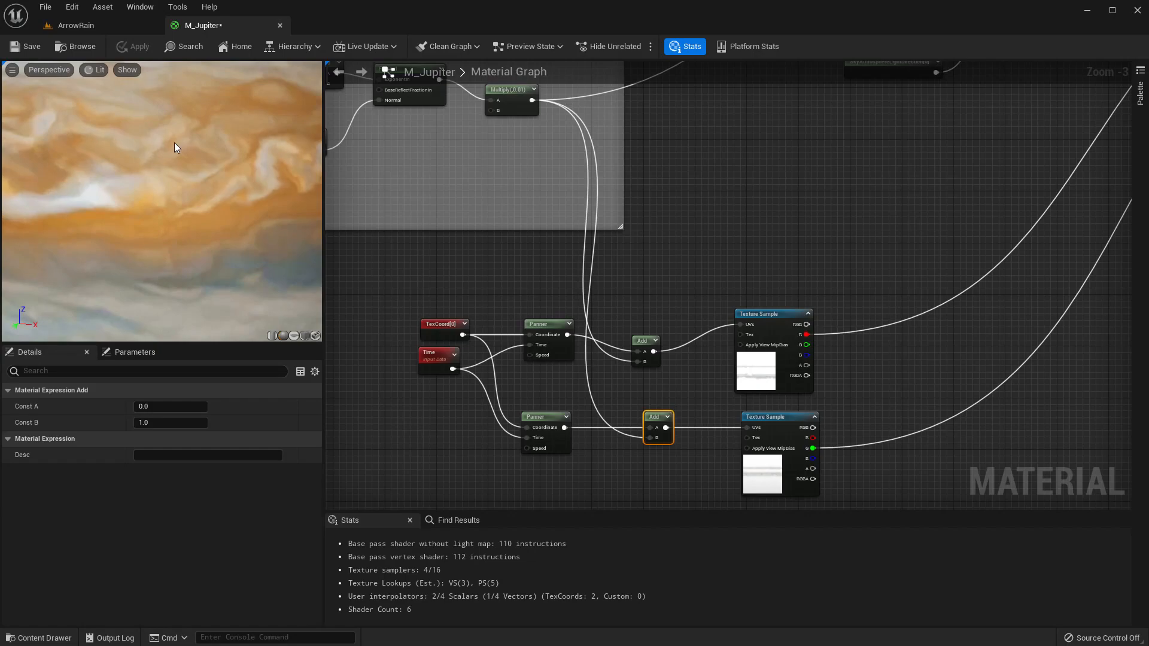
{"action": "right_click_drag", "start_coordinate": [175, 146], "coordinate": [173, 168]}
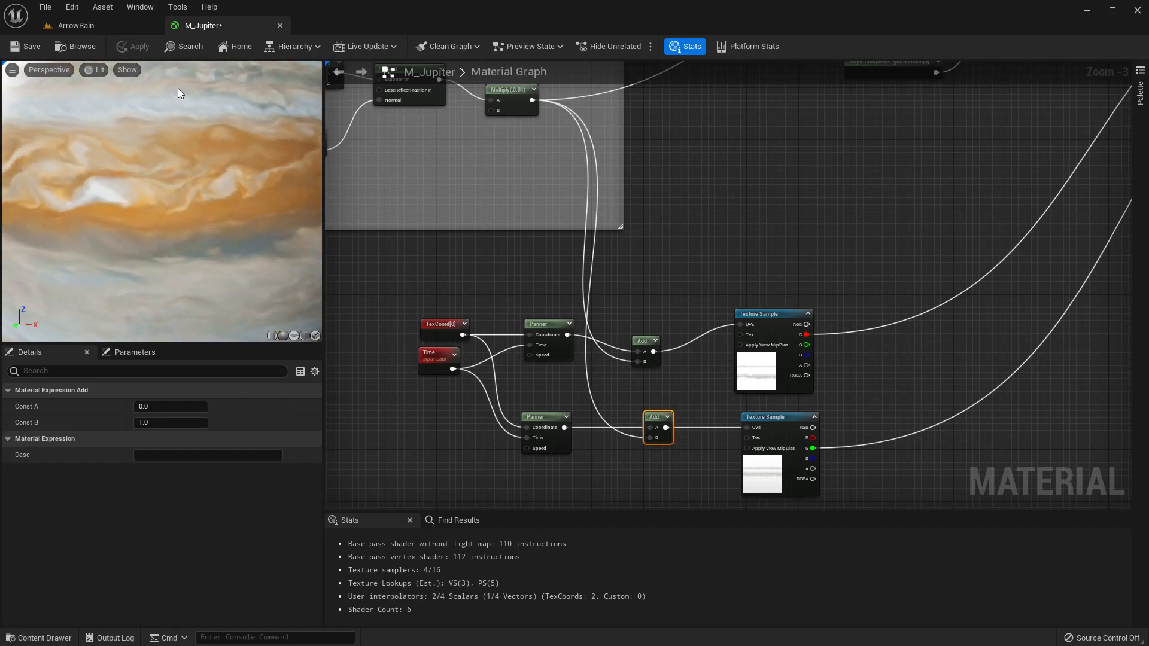
{"action": "left_click", "coordinate": [116, 27]}
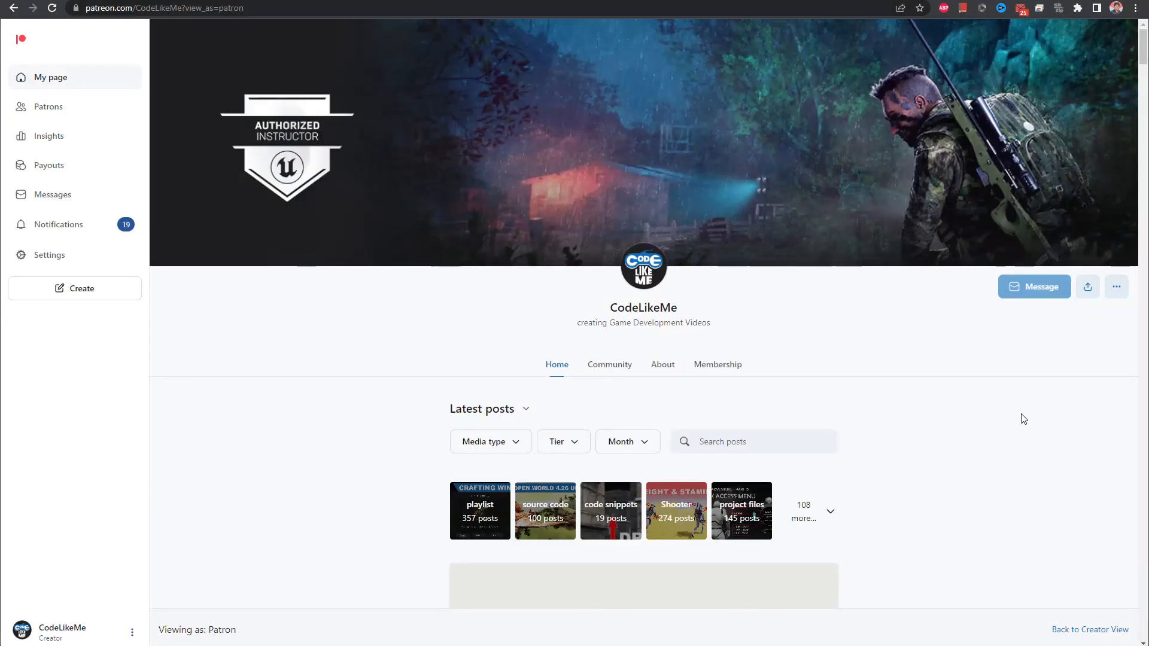
{"action": "scroll", "coordinate": [1021, 417], "scroll_direction": "down", "scroll_amount": 8}
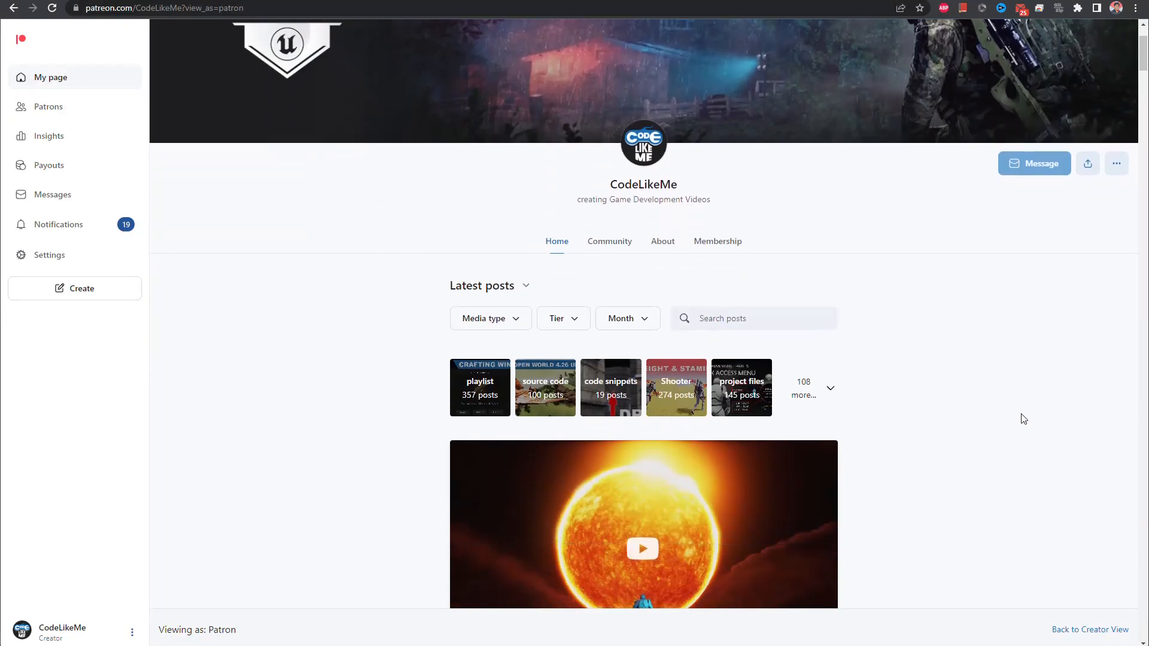
{"action": "scroll", "coordinate": [1024, 419], "scroll_direction": "down", "scroll_amount": 15}
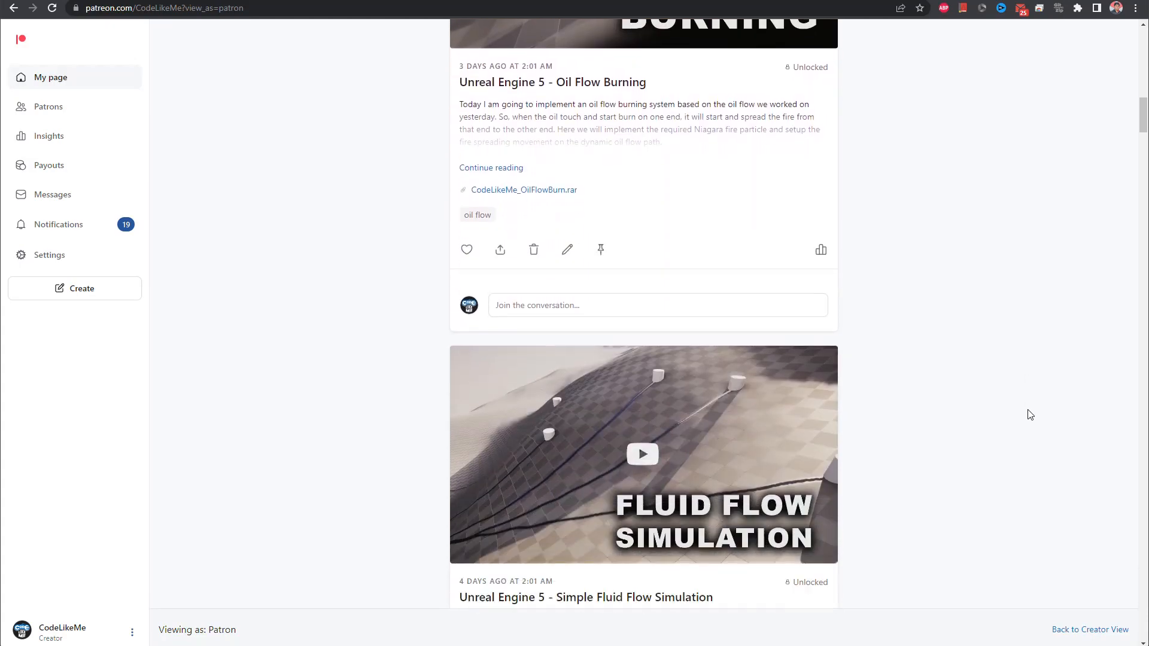
{"action": "scroll", "coordinate": [1017, 389], "scroll_direction": "down", "scroll_amount": 20}
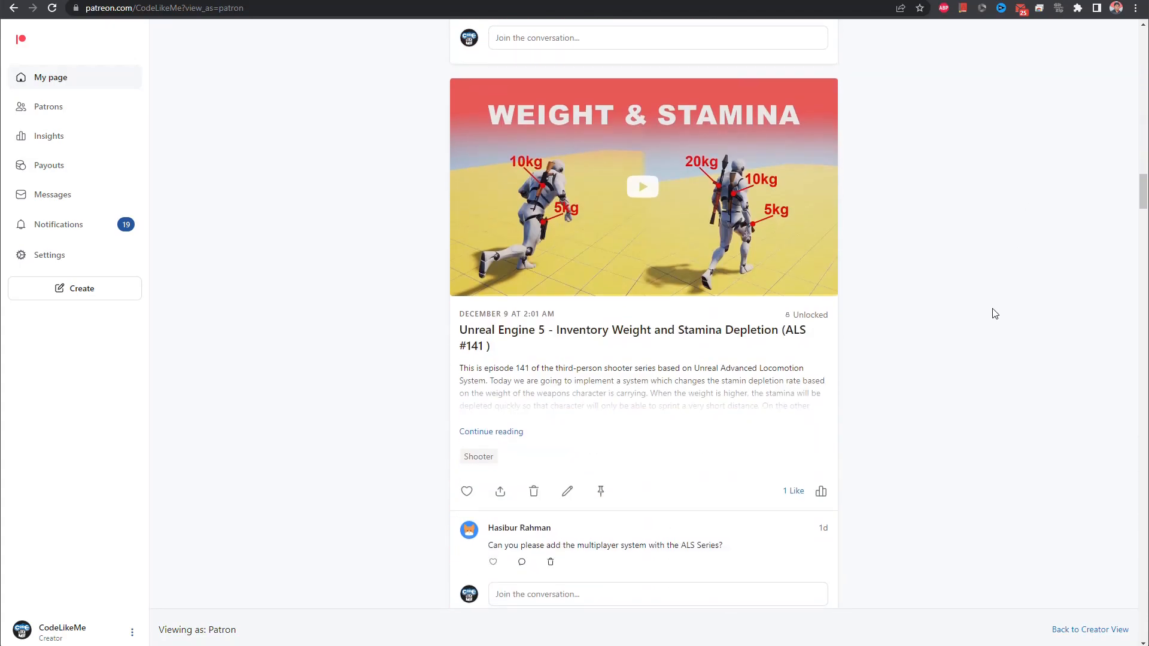
{"action": "scroll", "coordinate": [997, 315], "scroll_direction": "down", "scroll_amount": 20}
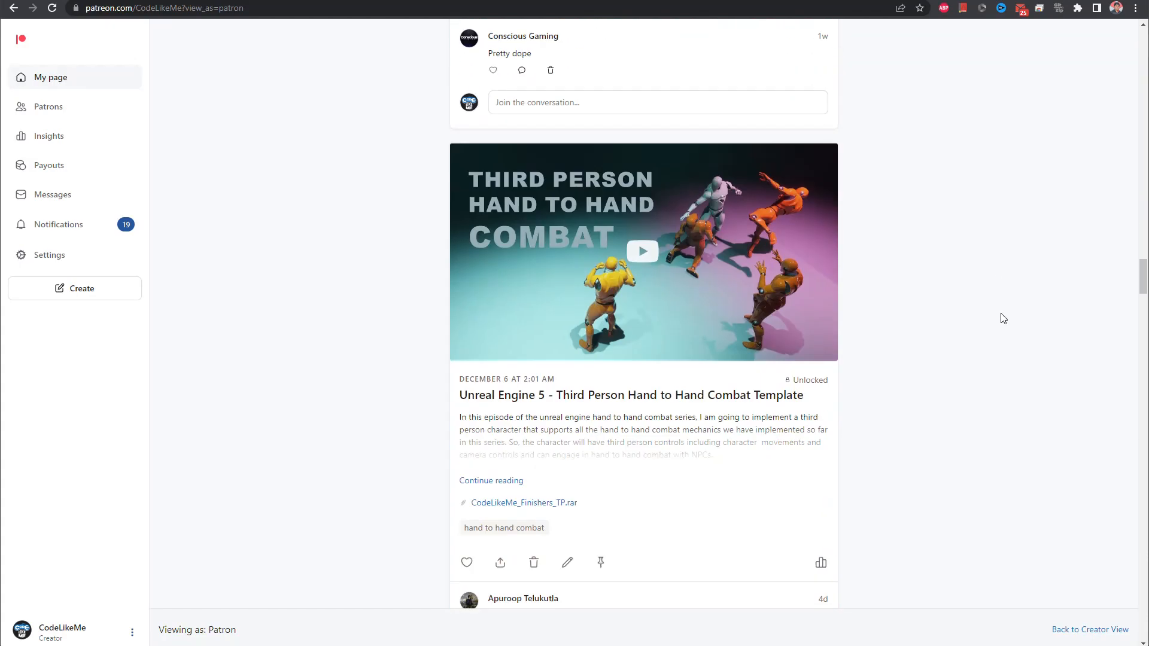
{"action": "scroll", "coordinate": [1004, 323], "scroll_direction": "down", "scroll_amount": 20}
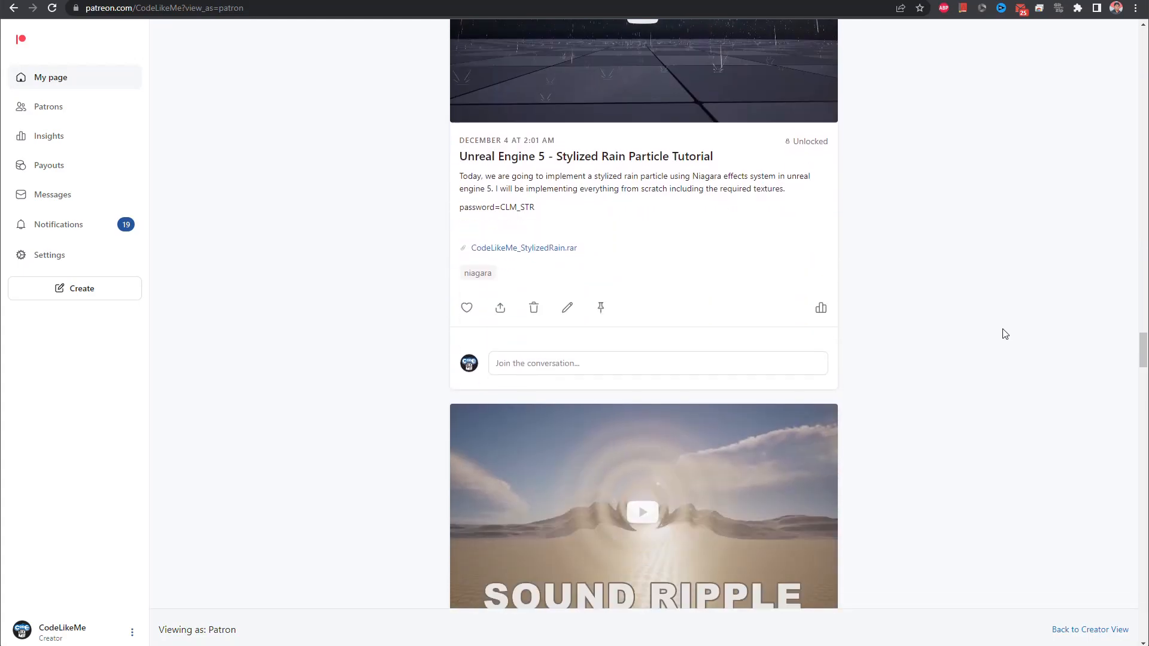
{"action": "scroll", "coordinate": [1006, 334], "scroll_direction": "down", "scroll_amount": 20}
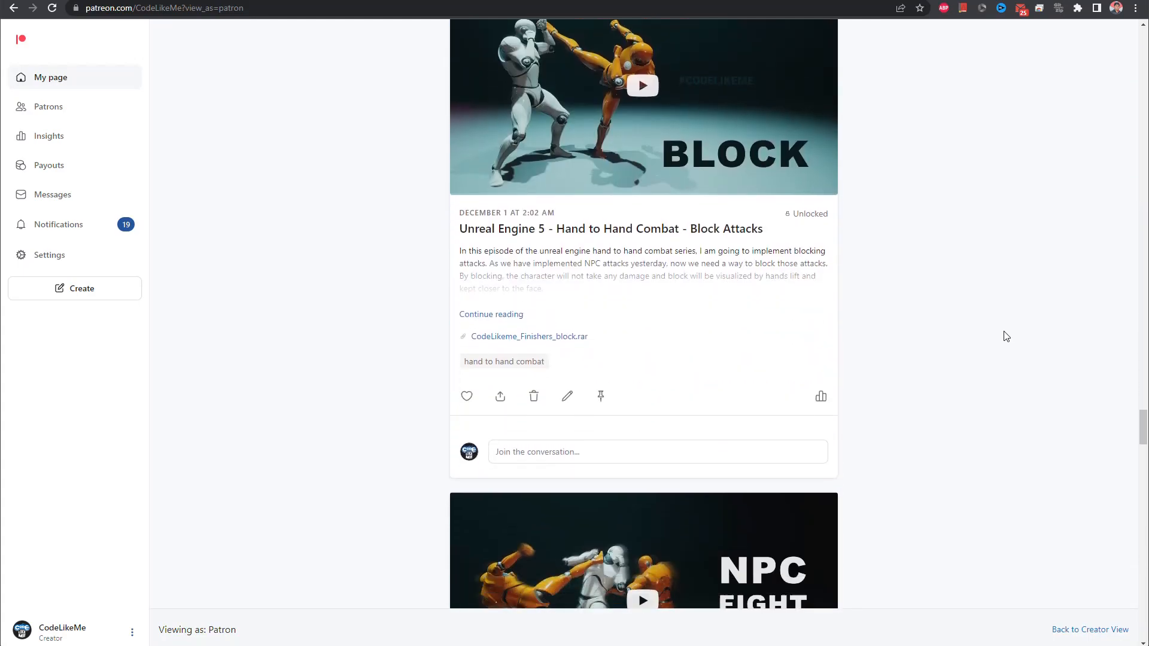
{"action": "scroll", "coordinate": [1011, 333], "scroll_direction": "down", "scroll_amount": 20}
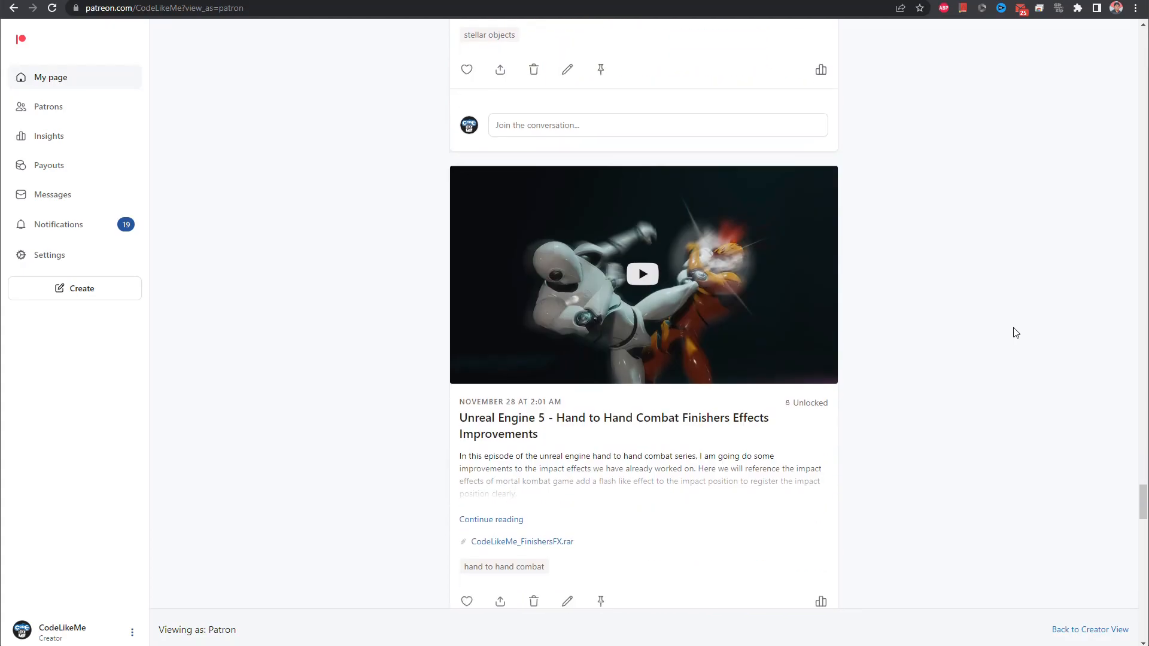
{"action": "scroll", "coordinate": [1015, 333], "scroll_direction": "down", "scroll_amount": 10}
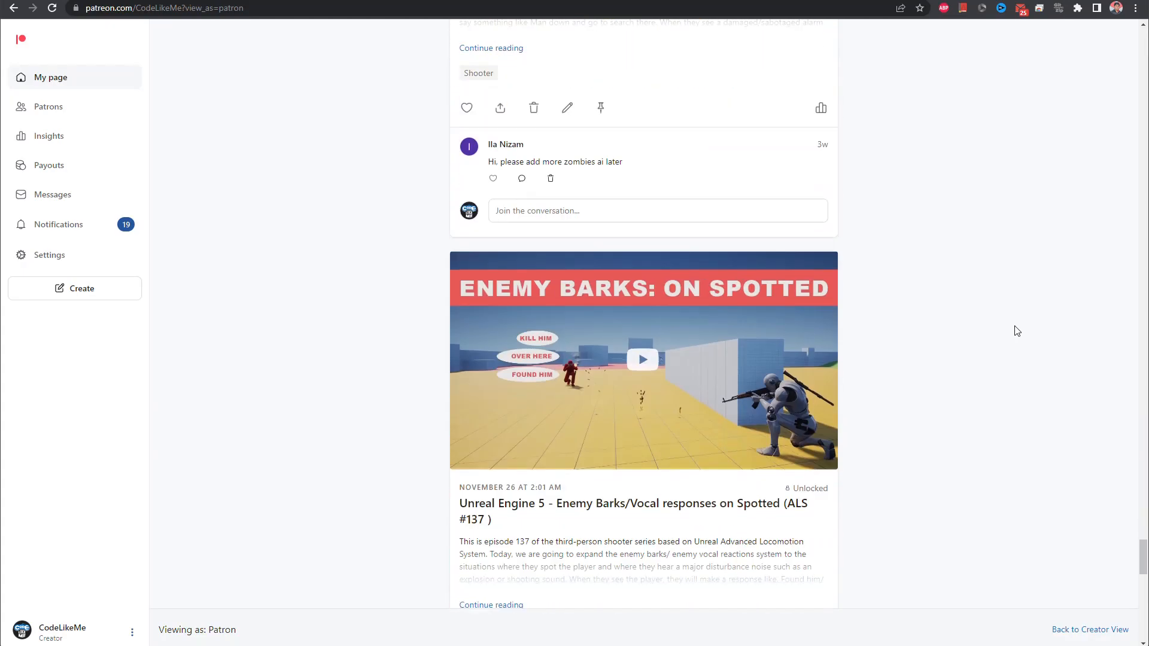